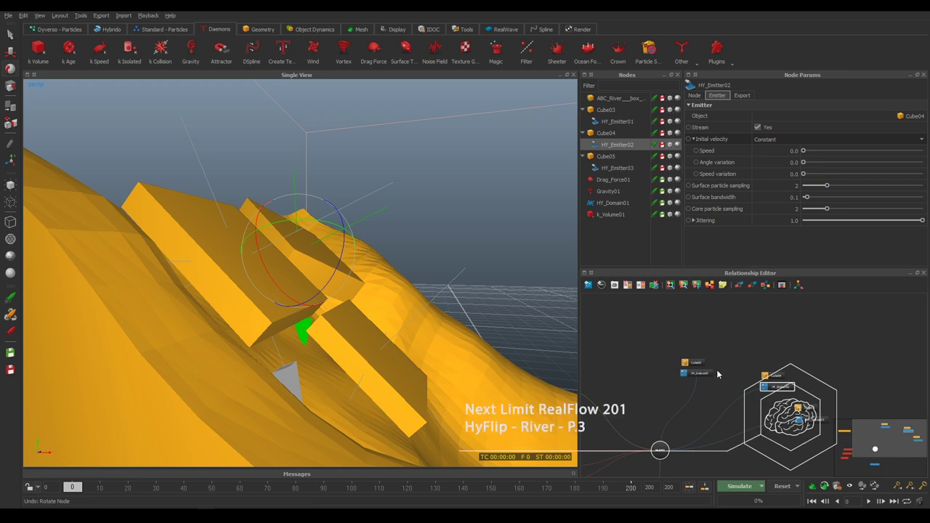
# Set the initial Speed of HY_Emitter02, HY_Emitter01 and HY_Emitter03 to 5.0 each
pyautogui.doubleClick(764, 154)
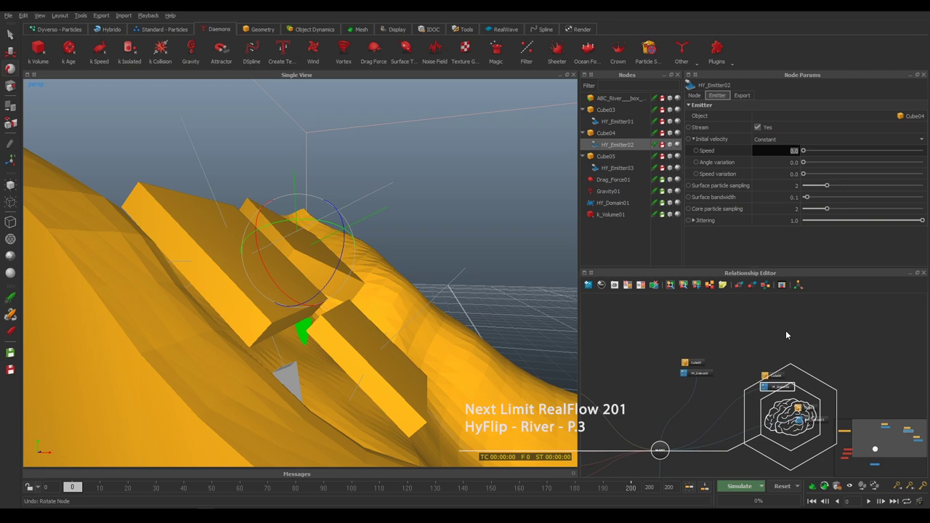
pyautogui.write('5')
pyautogui.press('Return')
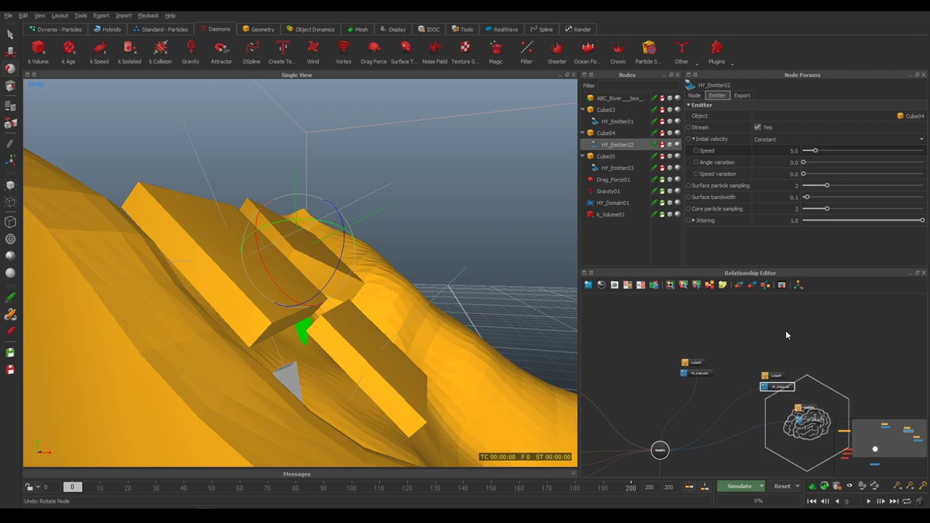
pyautogui.click(696, 372)
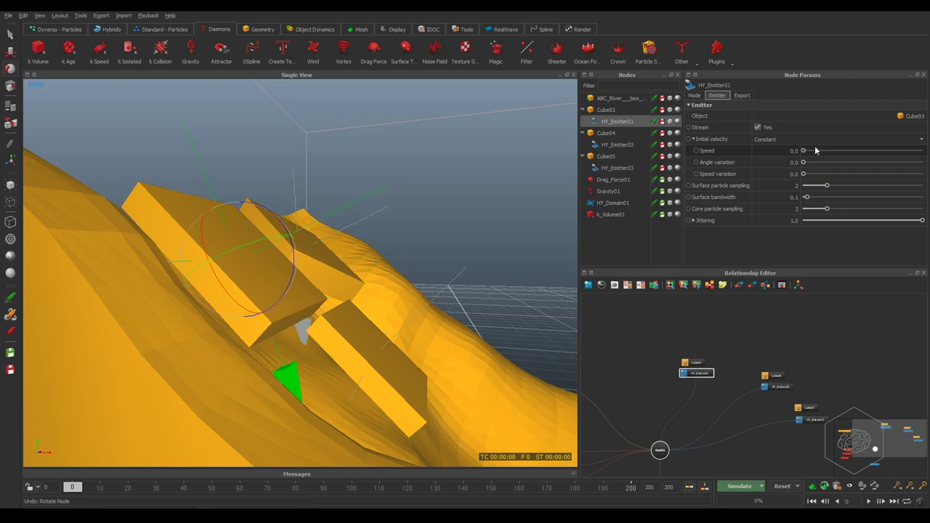
pyautogui.doubleClick(778, 150)
pyautogui.write('5')
pyautogui.press('Return')
pyautogui.click(809, 419)
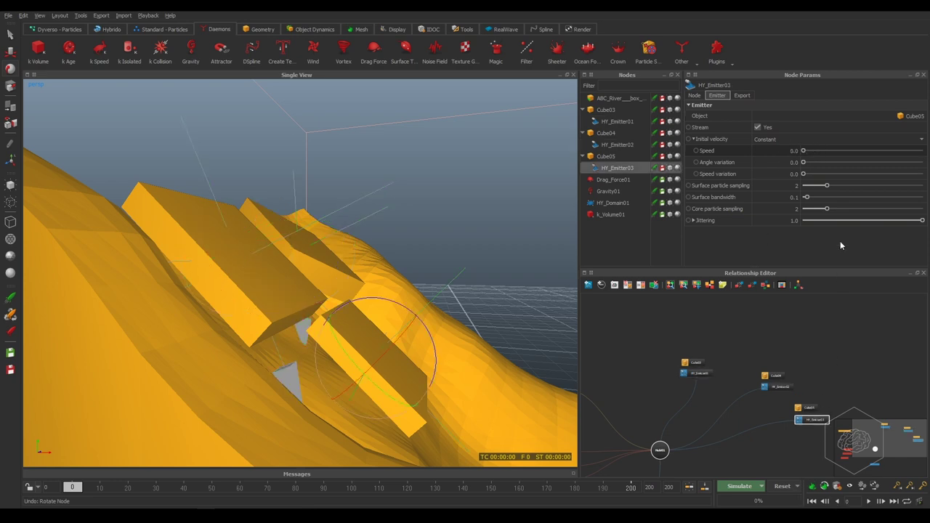
pyautogui.doubleClick(781, 152)
pyautogui.write('5')
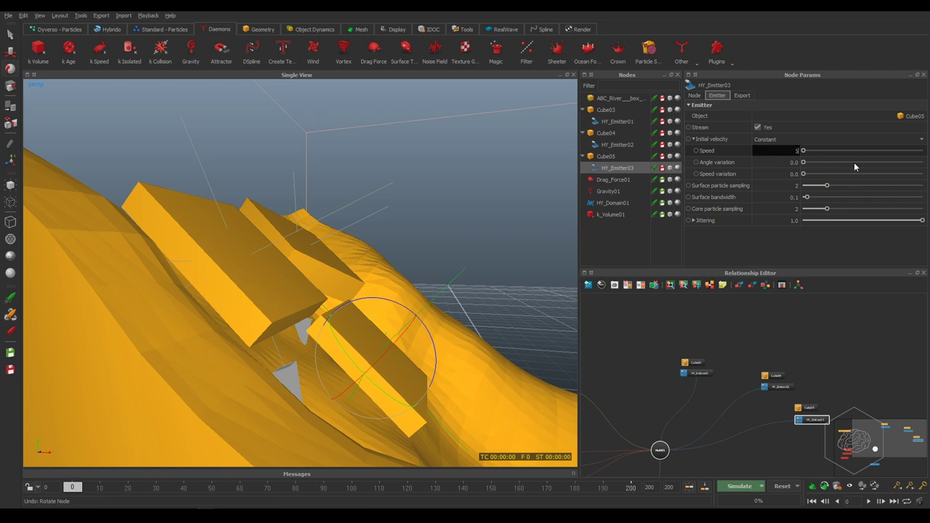
pyautogui.press('Return')
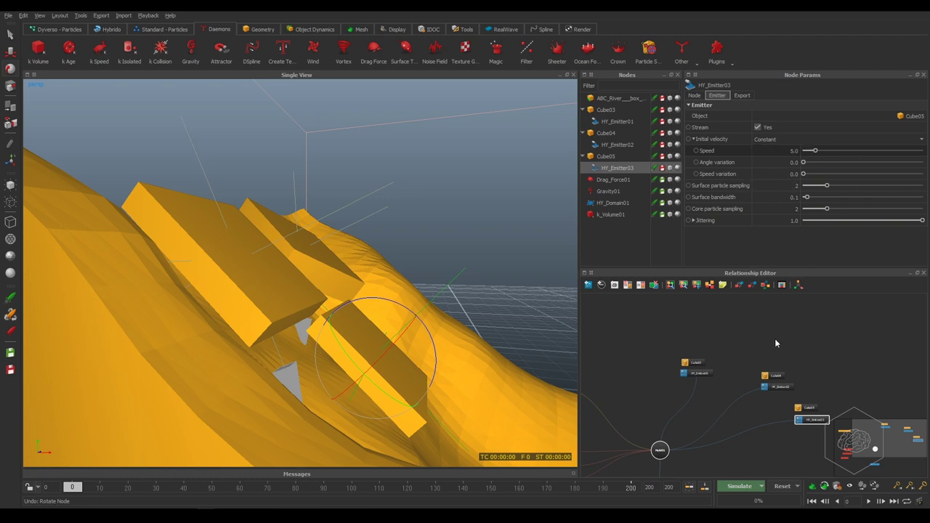
# Set the speed variation of HY_Emitter01 to 1.0 and HY_Emitter02 to 1.5
pyautogui.moveTo(648, 400); pyautogui.dragTo(668, 373, button='middle')
pyautogui.doubleClick(788, 174)
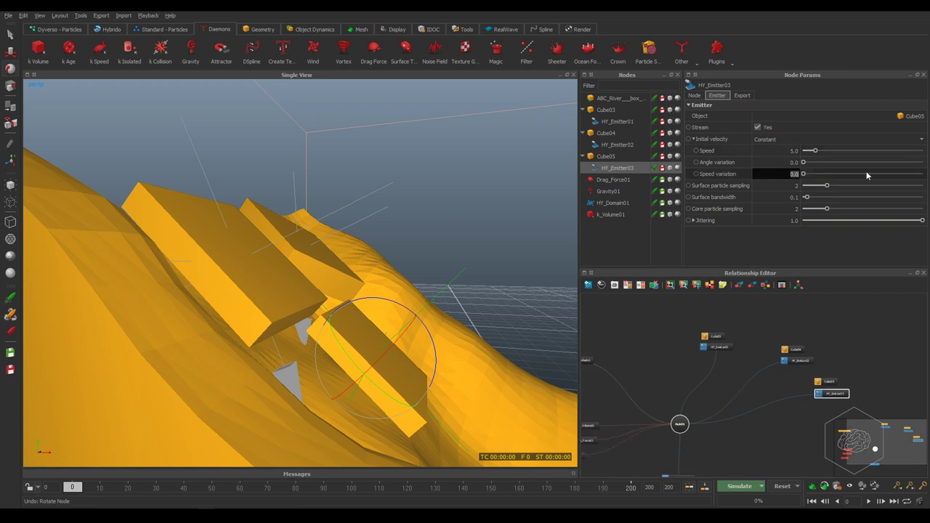
pyautogui.click(716, 346)
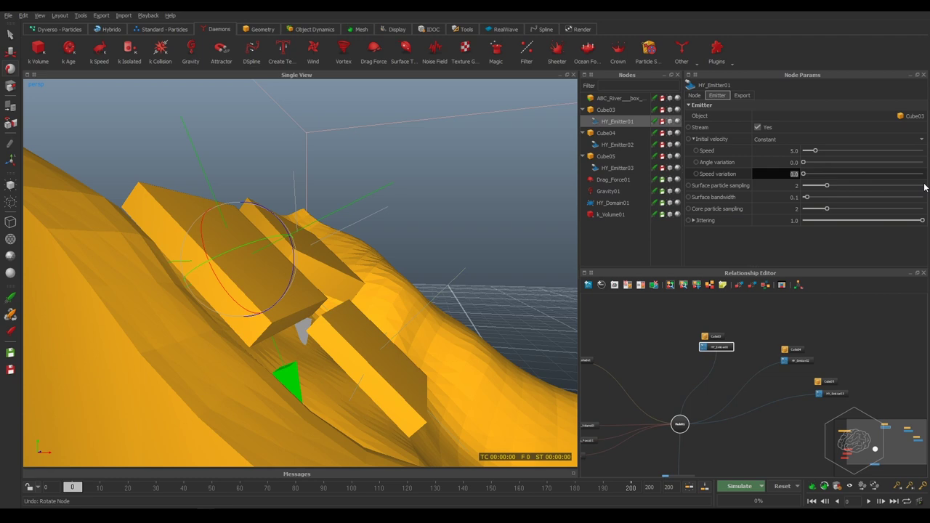
pyautogui.write('0')
pyautogui.press('Return')
pyautogui.click(793, 359)
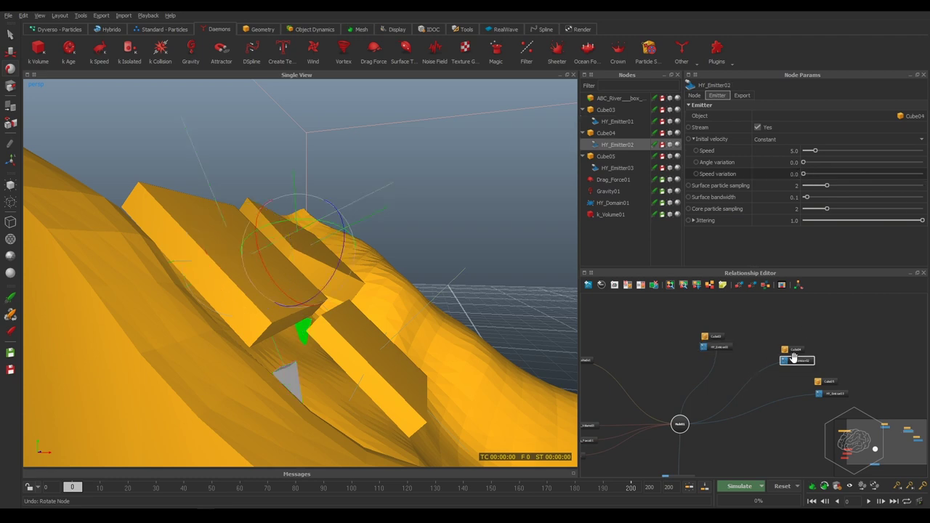
pyautogui.doubleClick(772, 173)
pyautogui.write('1.5')
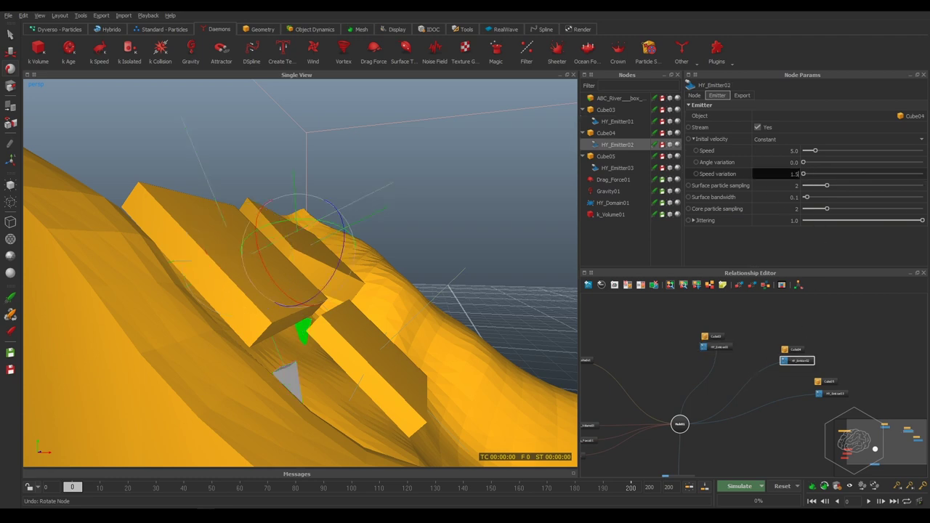
pyautogui.press('Return')
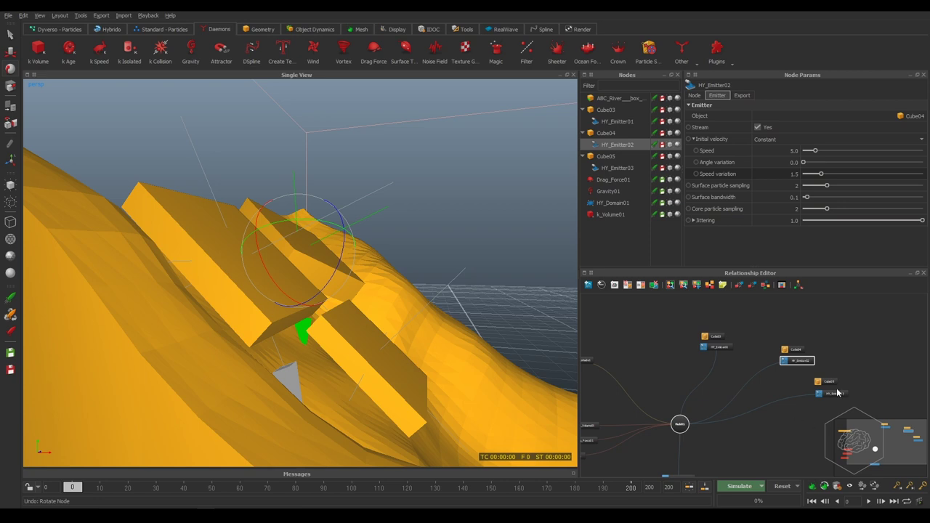
# Set HY_Emitter03's speed variation to 0.7, then reselect HY_Emitter01
pyautogui.click(837, 392)
pyautogui.doubleClick(772, 173)
pyautogui.write('0')
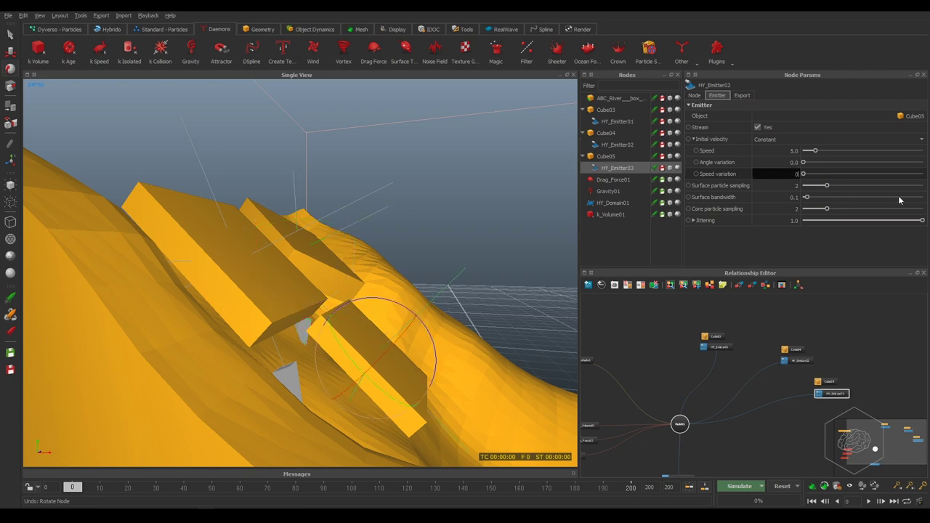
pyautogui.write('.7')
pyautogui.press('Return')
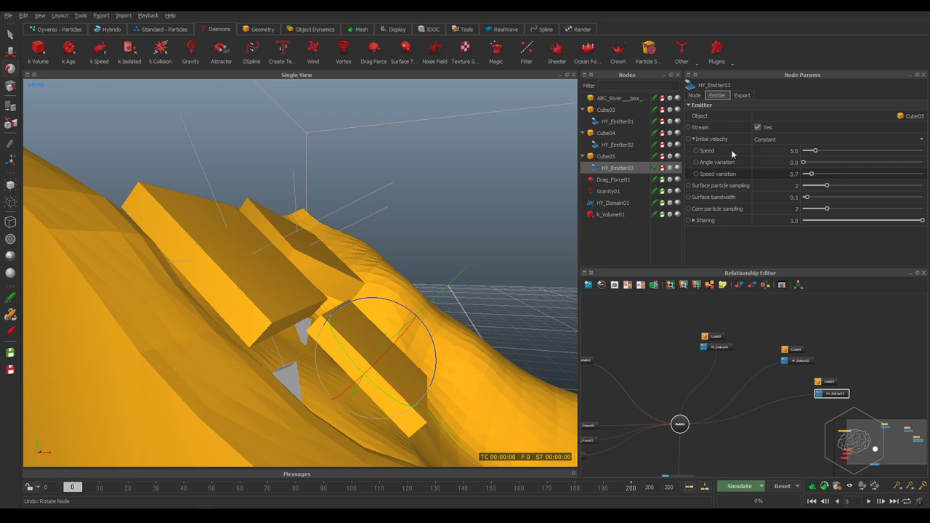
pyautogui.click(717, 348)
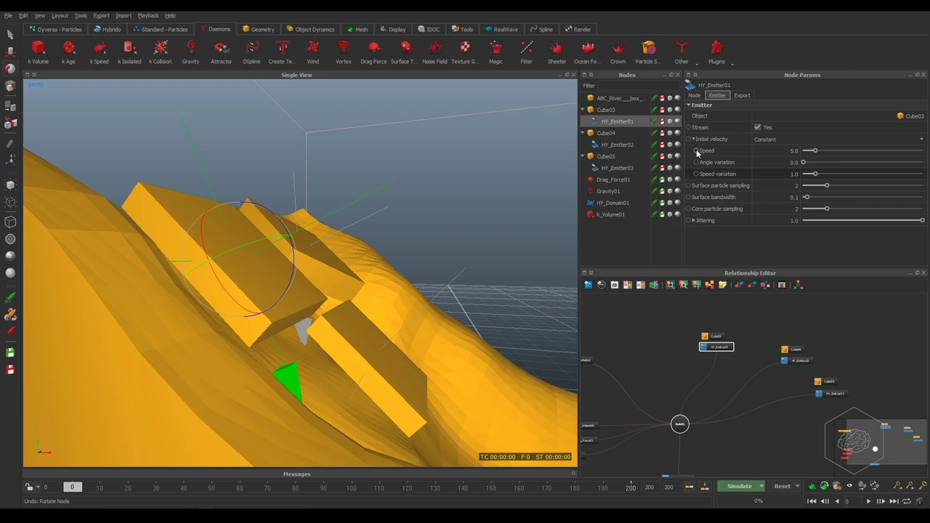
# Select all three emitters together and key their Speed at frame 0
pyautogui.keyDown('ctrl'); pyautogui.click(795, 360); pyautogui.keyUp('ctrl')
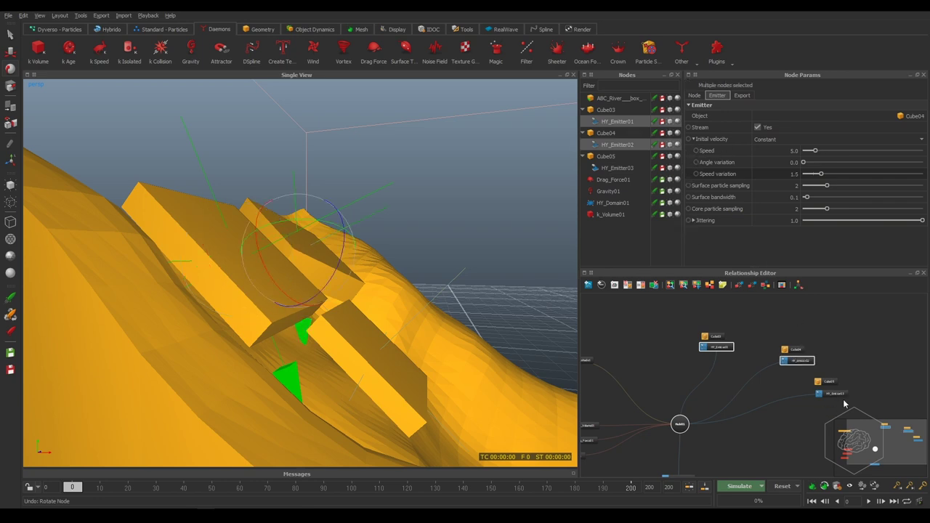
pyautogui.keyDown('ctrl'); pyautogui.click(840, 395); pyautogui.keyUp('ctrl')
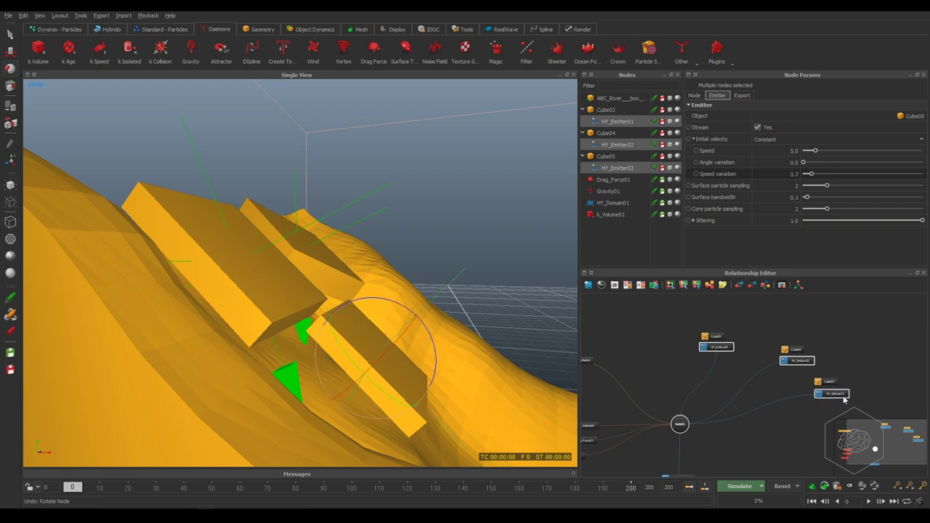
pyautogui.click(695, 151)
# Move the timeline to frame 12 and select only HY_Emitter01
pyautogui.moveTo(77, 492); pyautogui.dragTo(106, 498)
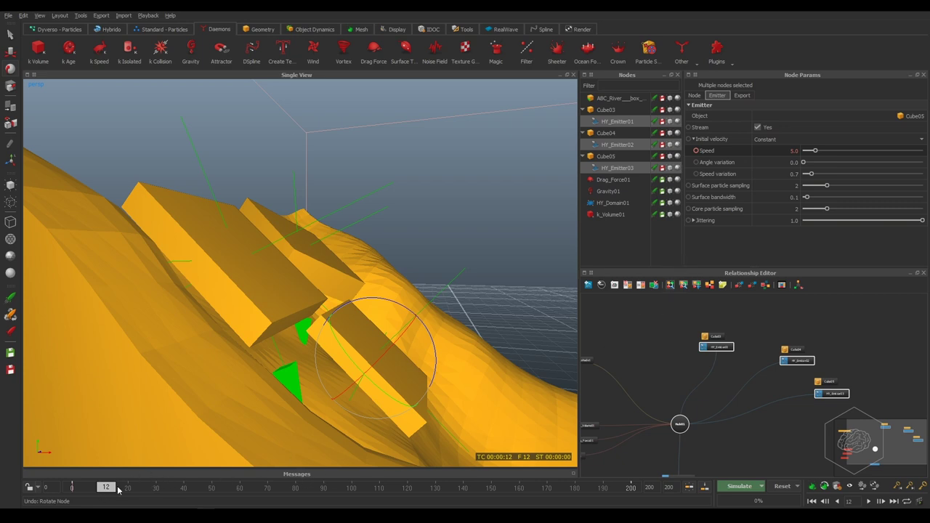
pyautogui.moveTo(118, 492)
pyautogui.mouseDown()
pyautogui.moveTo(142, 495)
pyautogui.moveTo(95, 490)
pyautogui.moveTo(108, 494)
pyautogui.mouseUp()
pyautogui.click(716, 347)
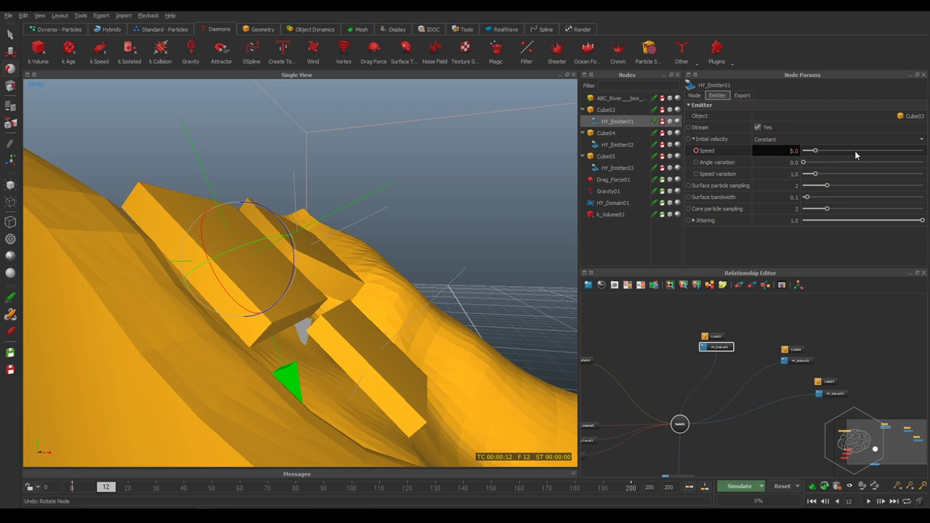
# Key HY_Emitter01's Speed at 6.0 on frame 12
pyautogui.write('5')
pyautogui.press('Return')
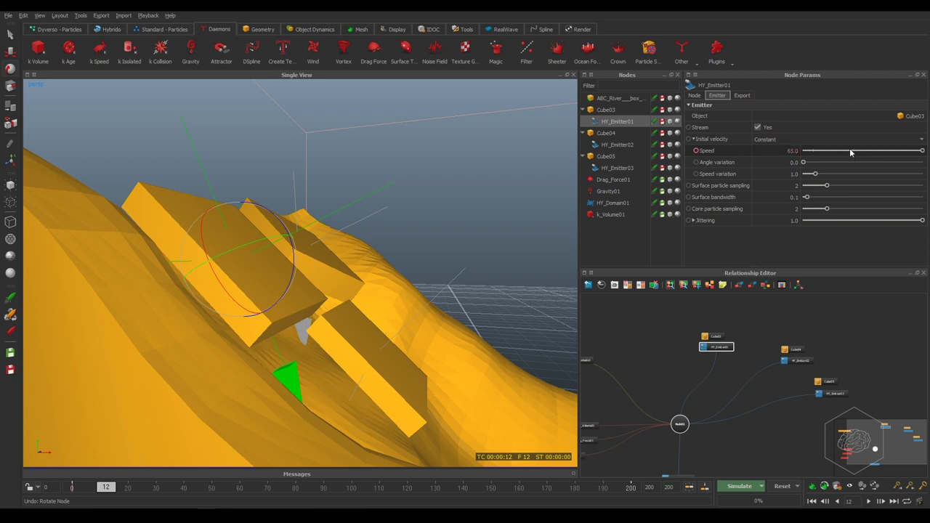
pyautogui.doubleClick(790, 150)
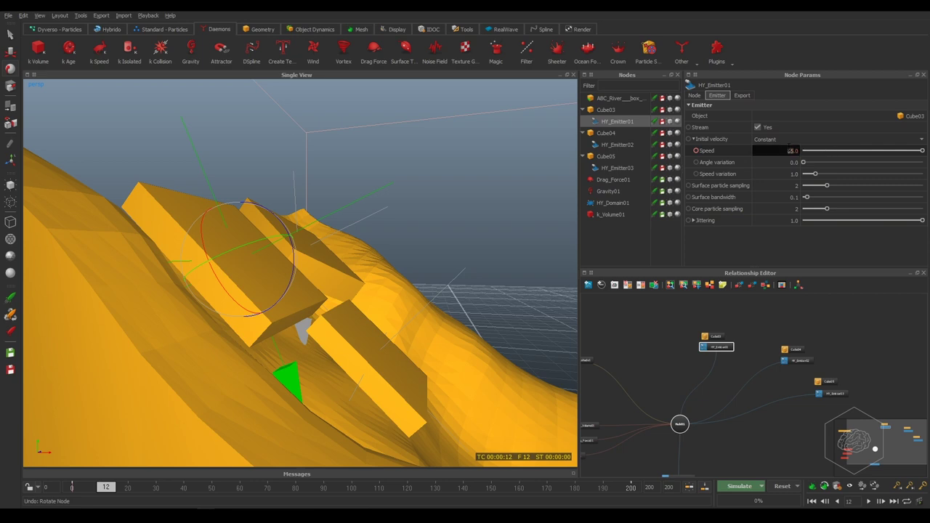
pyautogui.write('6')
pyautogui.press('Return')
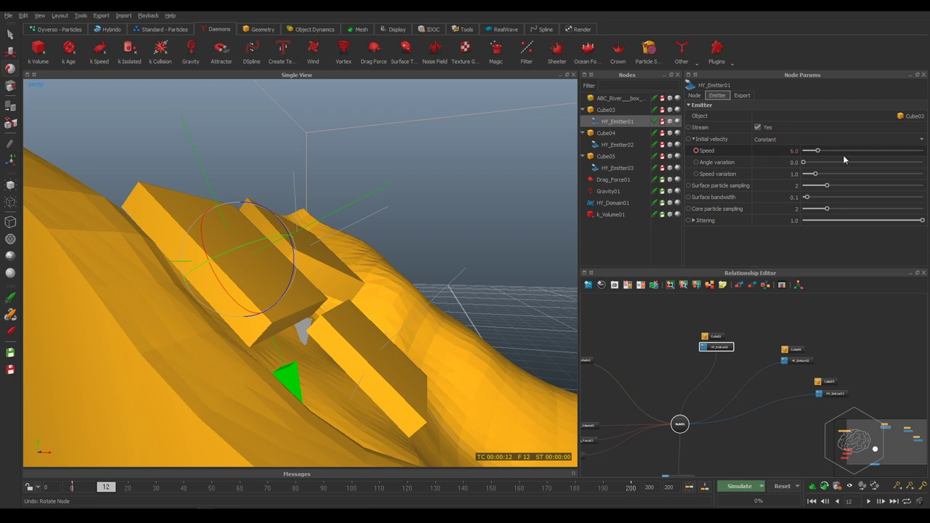
pyautogui.click(695, 150)
# Key HY_Emitter02's Speed at 4.0 on frame 12
pyautogui.click(799, 360)
pyautogui.doubleClick(788, 150)
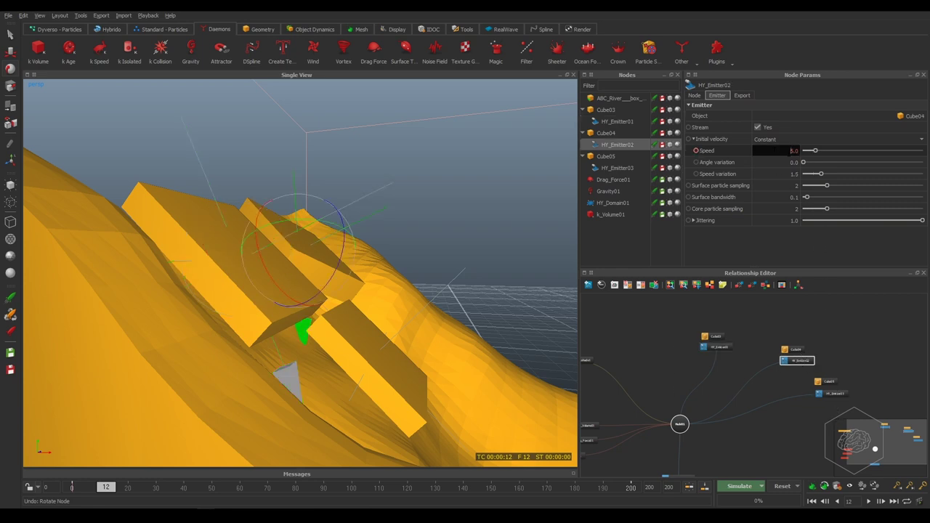
pyautogui.write('4')
pyautogui.press('Return')
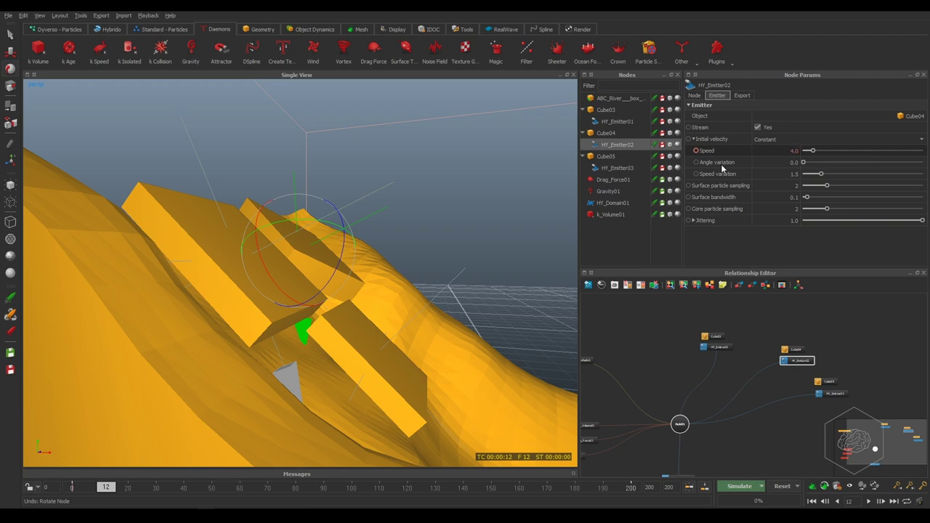
pyautogui.click(696, 151)
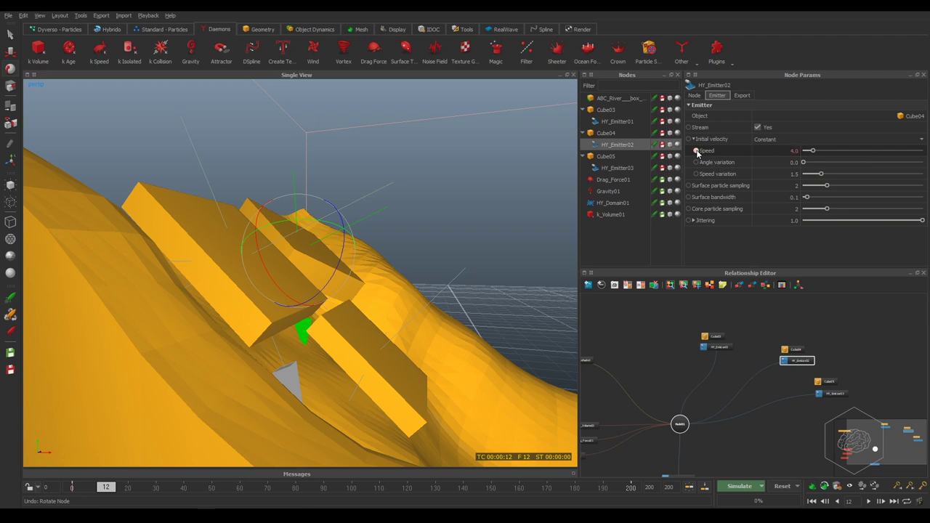
# Key HY_Emitter03's Speed at 6.5 on frame 12, then move the timeline to frame 25
pyautogui.click(831, 393)
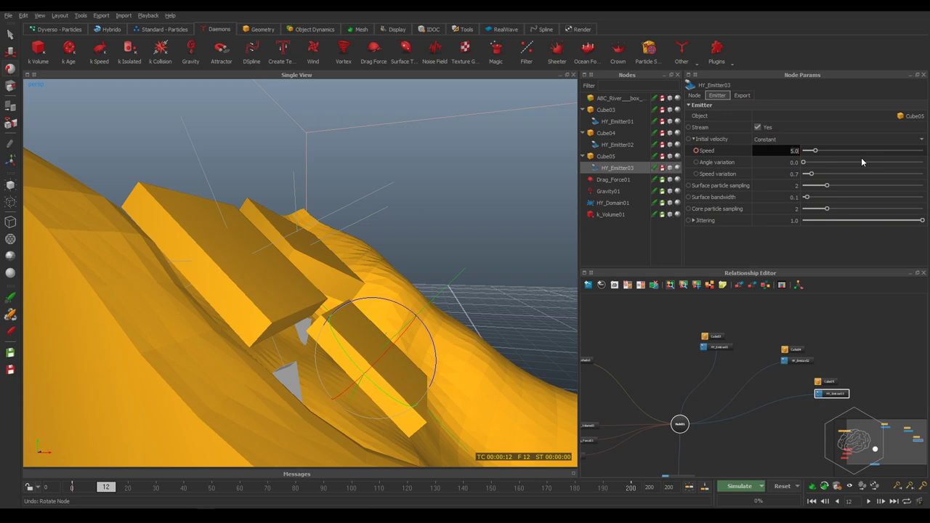
pyautogui.write('6.5')
pyautogui.press('Return')
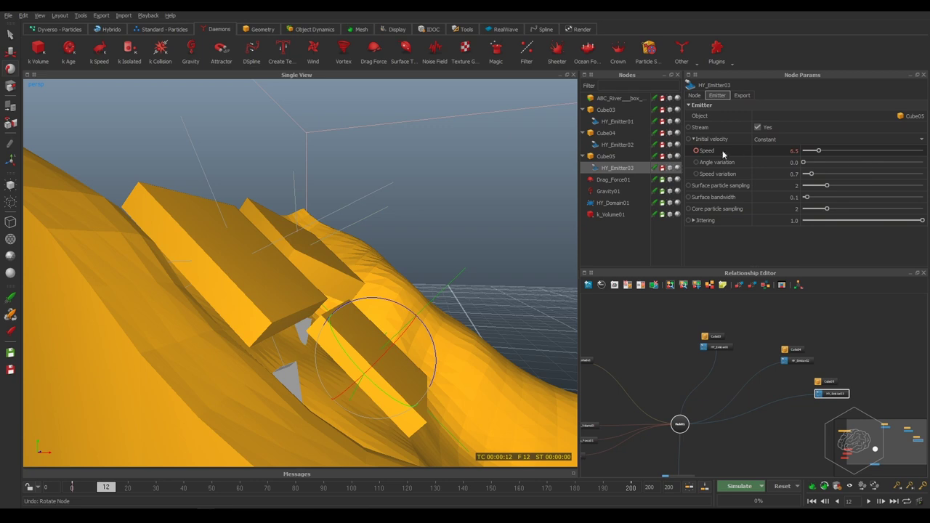
pyautogui.click(697, 150)
pyautogui.moveTo(109, 488); pyautogui.dragTo(138, 496)
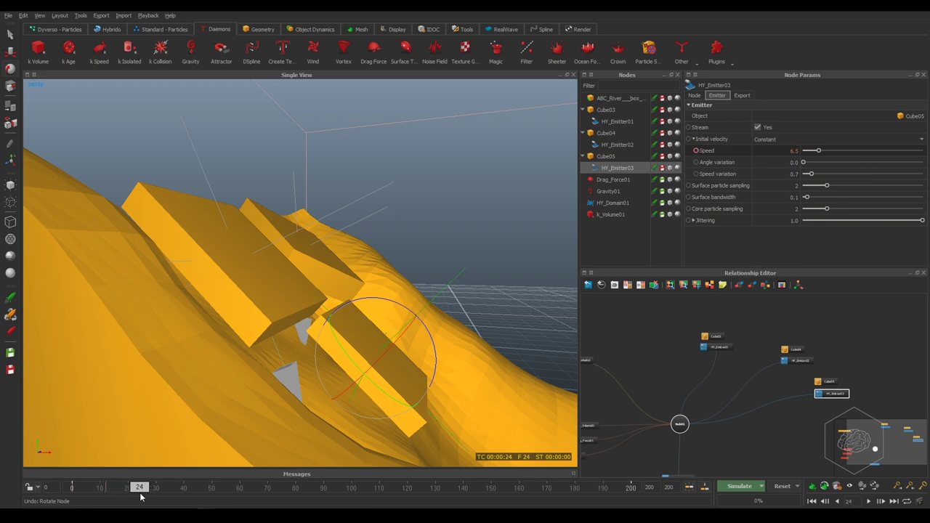
# Key HY_Emitter01's Speed at 4.5 on frame 24
pyautogui.click(716, 346)
pyautogui.doubleClick(785, 150)
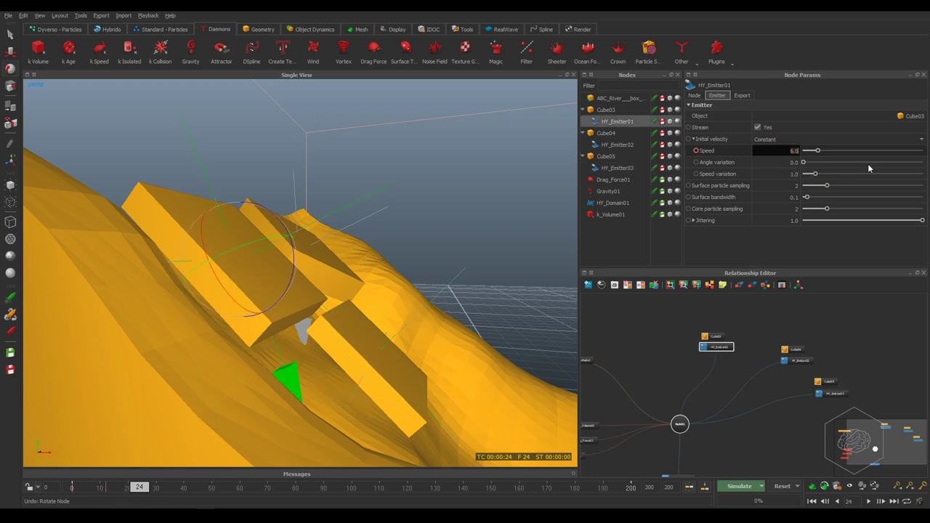
pyautogui.write('4.5')
pyautogui.press('Return')
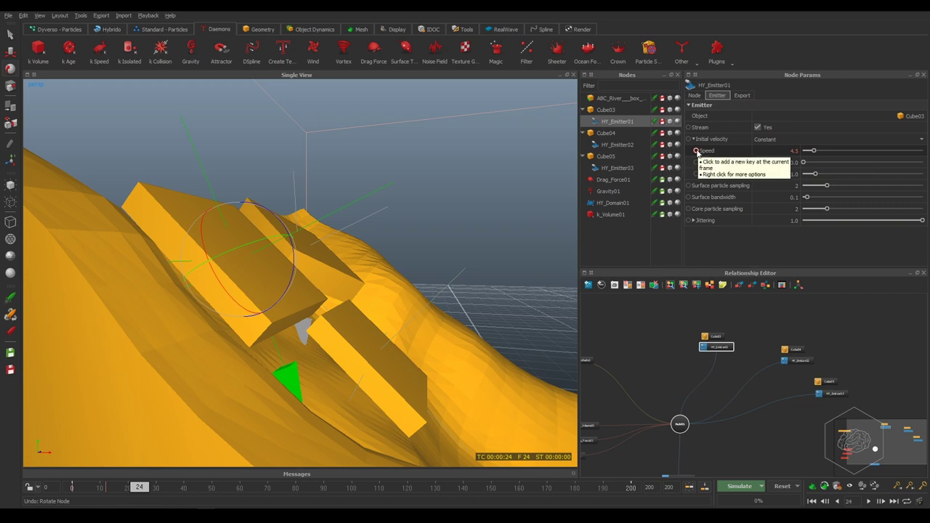
pyautogui.click(697, 151)
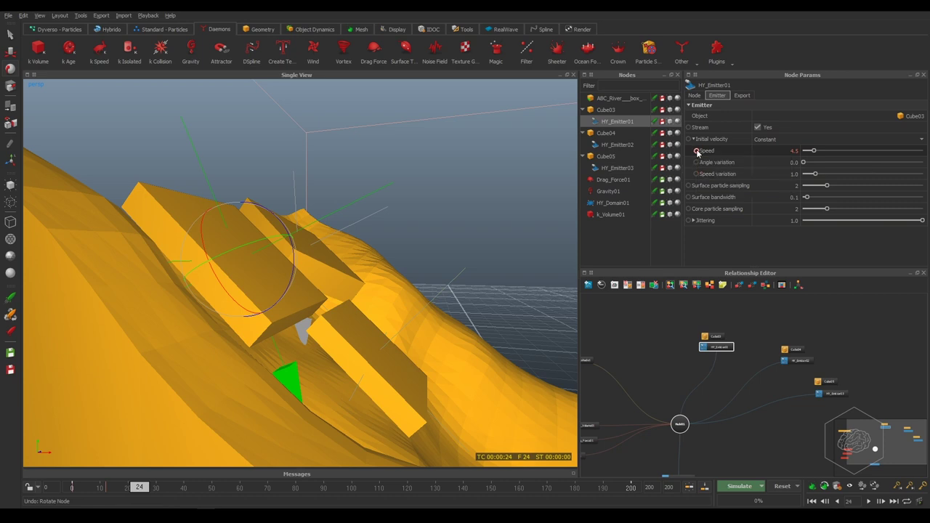
# Key HY_Emitter02's Speed at 6.0 on frame 24
pyautogui.click(798, 361)
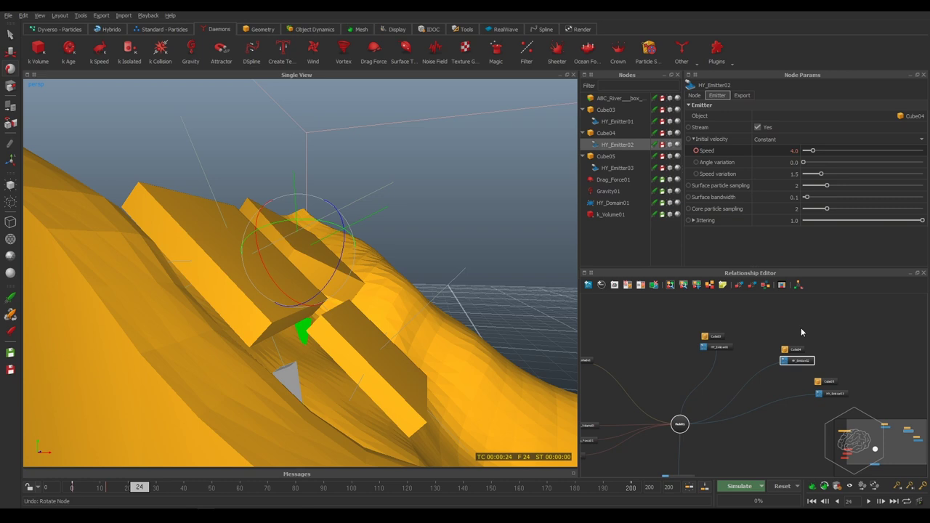
pyautogui.click(777, 151)
pyautogui.write('5.5')
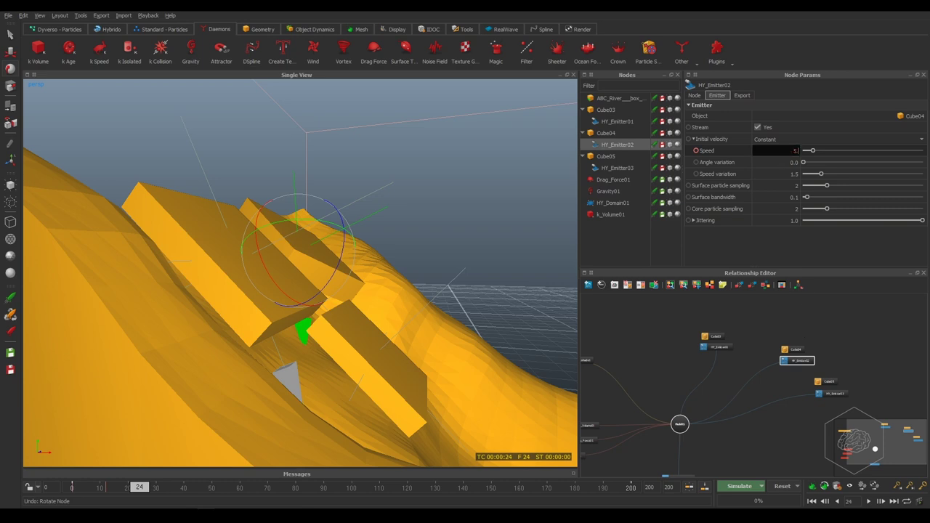
pyautogui.press('Return')
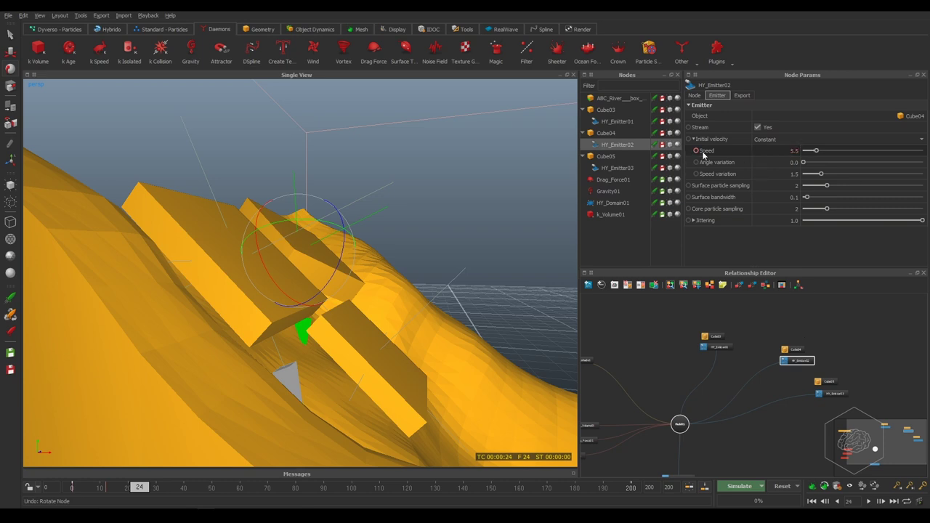
pyautogui.click(764, 151)
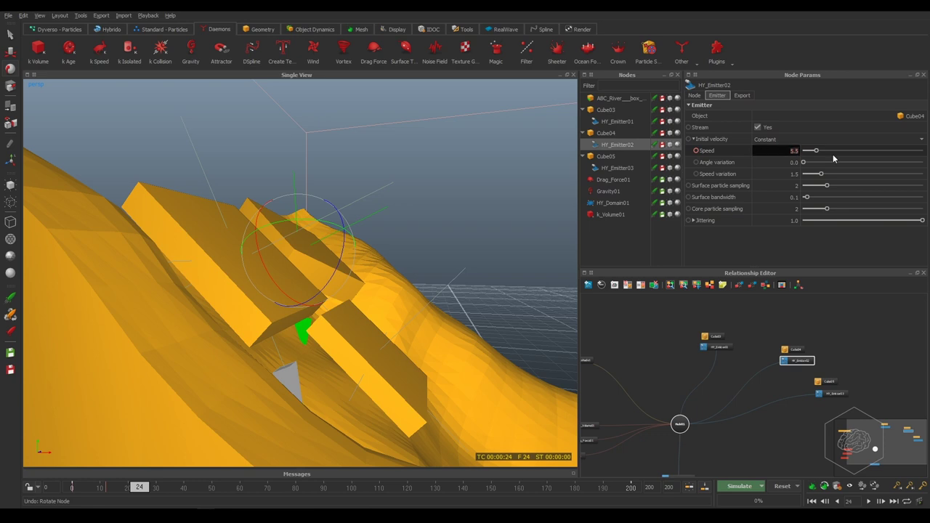
pyautogui.write('6')
pyautogui.press('Return')
pyautogui.click(696, 150)
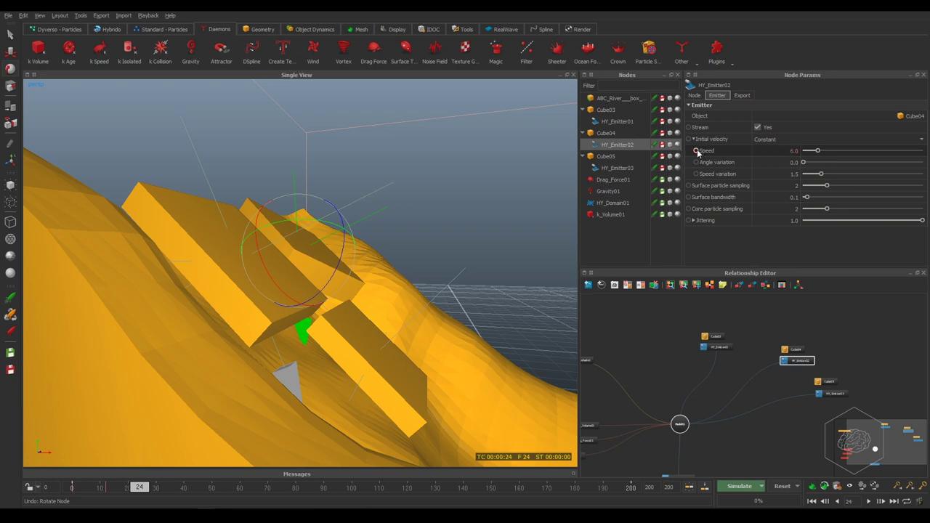
# Set HY_Emitter03's Speed to 5.0, after briefly trying 5.5
pyautogui.click(832, 393)
pyautogui.click(768, 150)
pyautogui.write('5.5')
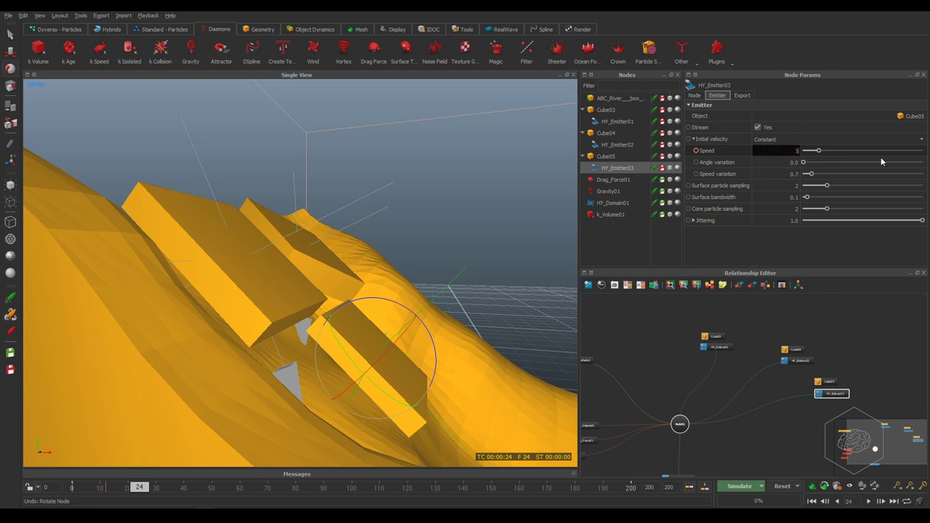
pyautogui.press('Return')
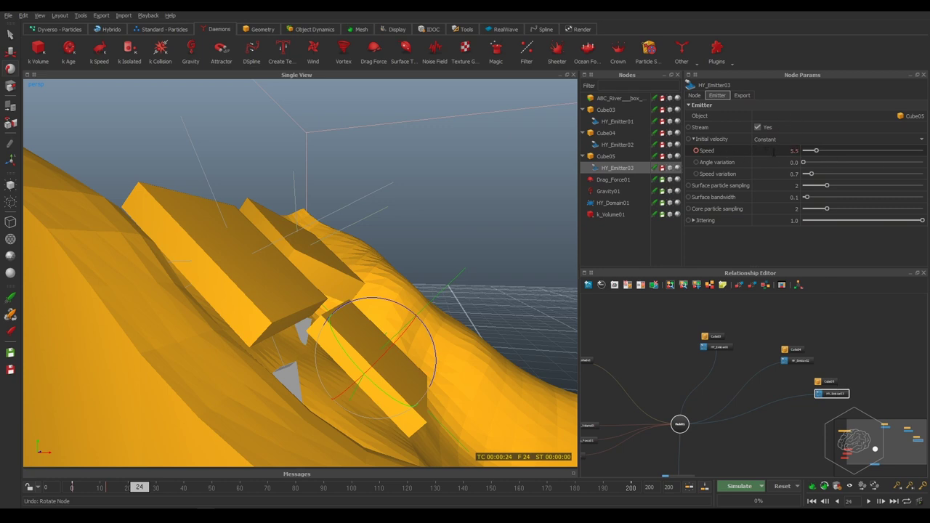
pyautogui.click(773, 151)
pyautogui.write('5')
pyautogui.press('Return')
pyautogui.click(784, 152)
pyautogui.write('5.5')
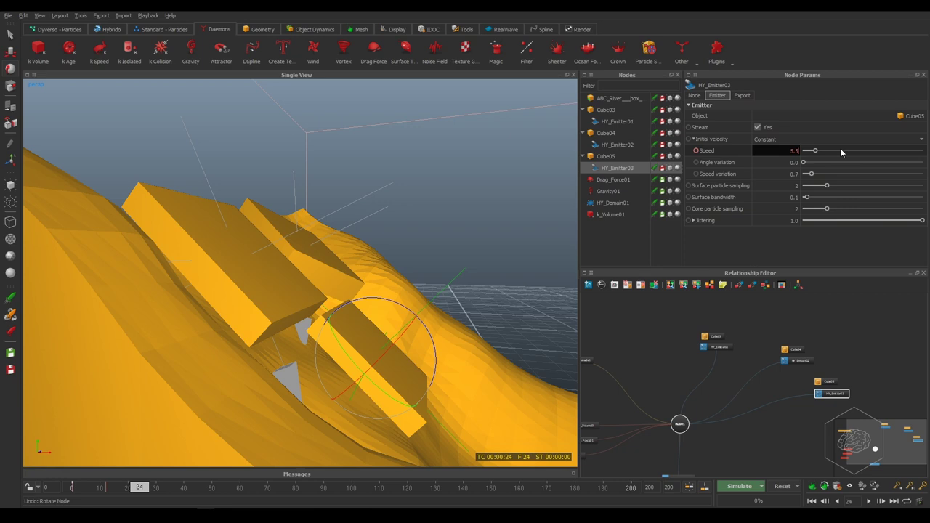
pyautogui.press('Return')
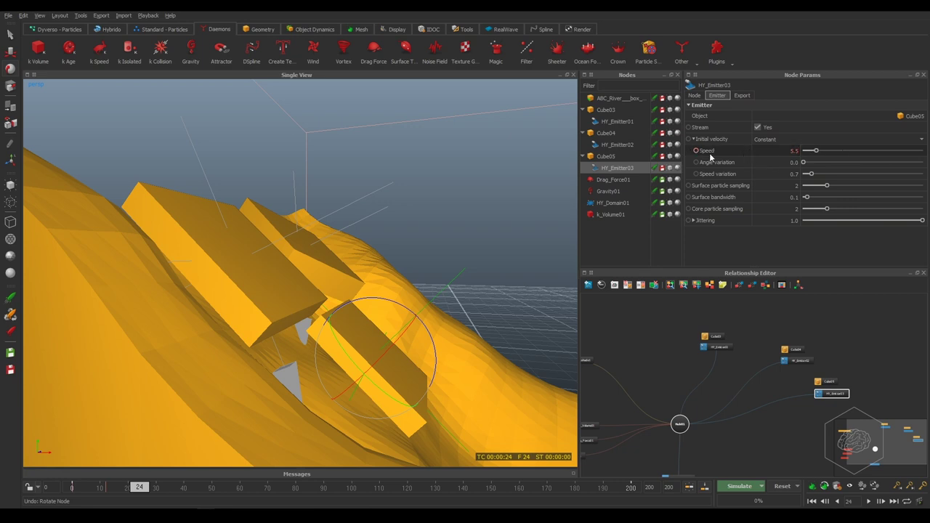
pyautogui.doubleClick(777, 150)
pyautogui.write('5')
pyautogui.press('Return')
# Go to frame 36 and key HY_Emitter03's Speed at 6.5
pyautogui.moveTo(139, 487); pyautogui.dragTo(173, 492)
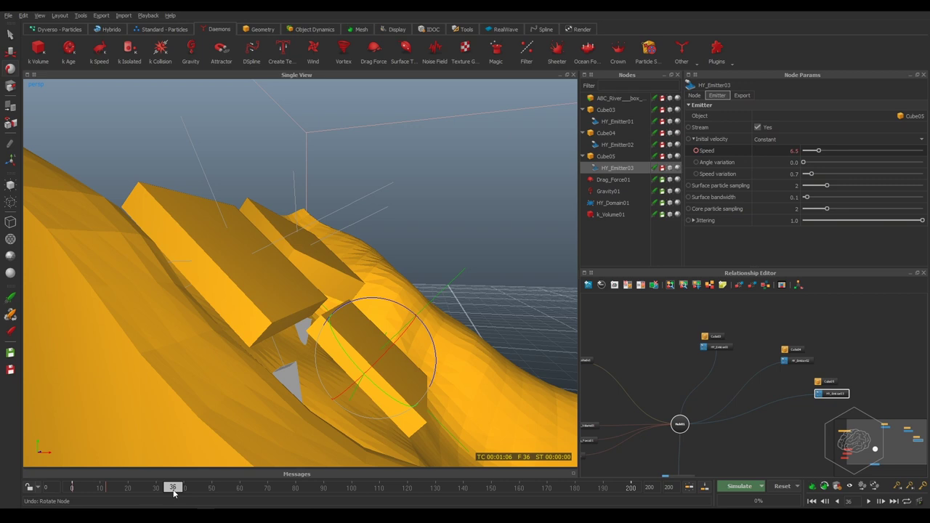
pyautogui.click(696, 150)
pyautogui.moveTo(172, 487)
pyautogui.mouseDown()
pyautogui.moveTo(146, 491)
pyautogui.moveTo(182, 496)
pyautogui.moveTo(172, 498)
pyautogui.mouseUp()
# Key HY_Emitter01 and HY_Emitter02 together at Speed 5.0 on frame 36, opening their Speed curves
pyautogui.click(792, 361)
pyautogui.keyDown('ctrl'); pyautogui.click(703, 347); pyautogui.keyUp('ctrl')
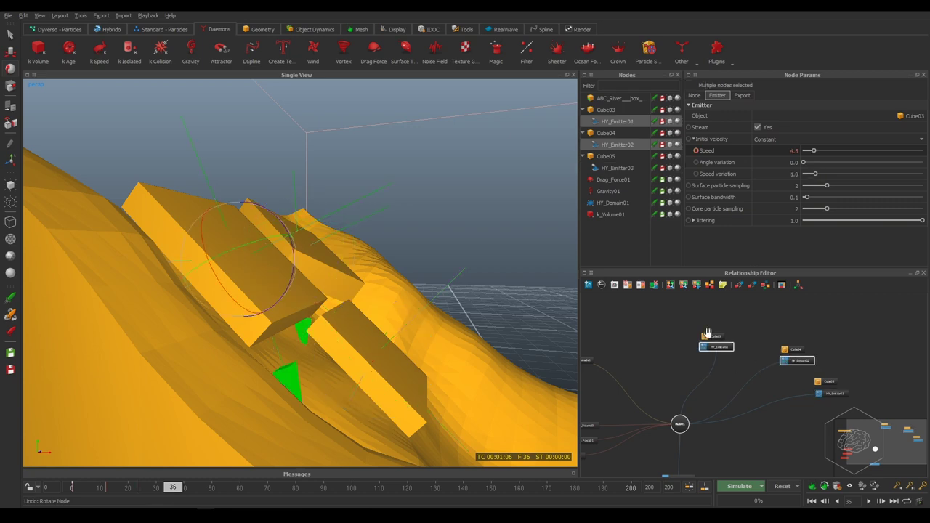
pyautogui.doubleClick(783, 151)
pyautogui.write('5')
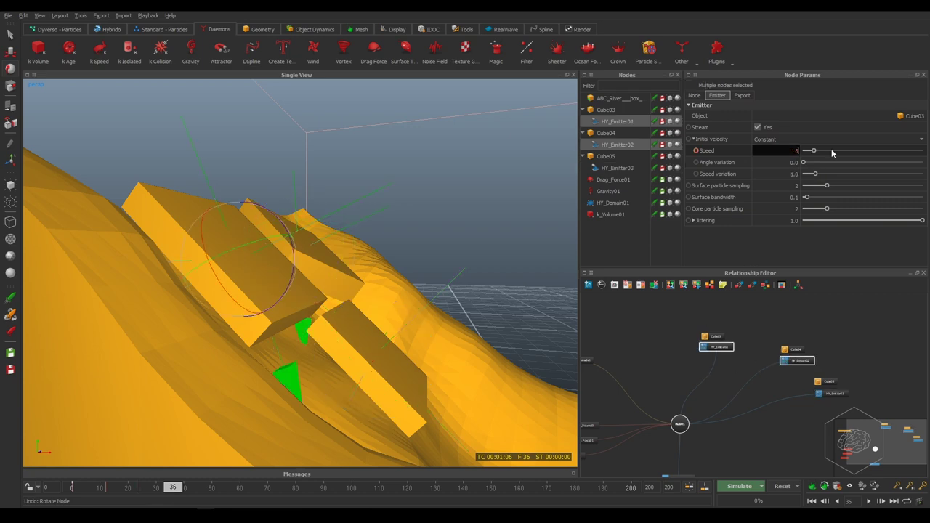
pyautogui.press('Return')
pyautogui.click(695, 150)
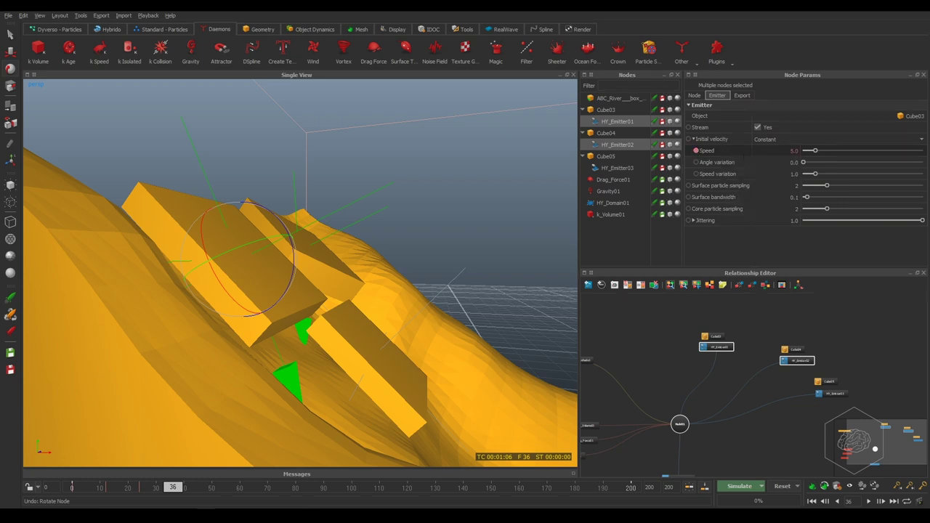
pyautogui.rightClick(756, 151)
pyautogui.click(821, 248)
# Give all keys on HY_Emitter02's speed curve a Loop post-behaviour
pyautogui.moveTo(394, 147); pyautogui.dragTo(326, 116)
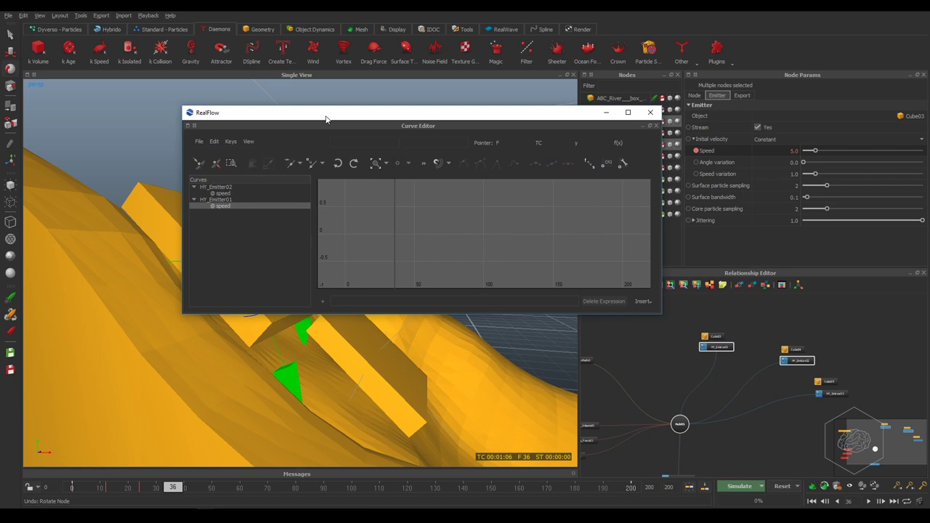
pyautogui.click(226, 193)
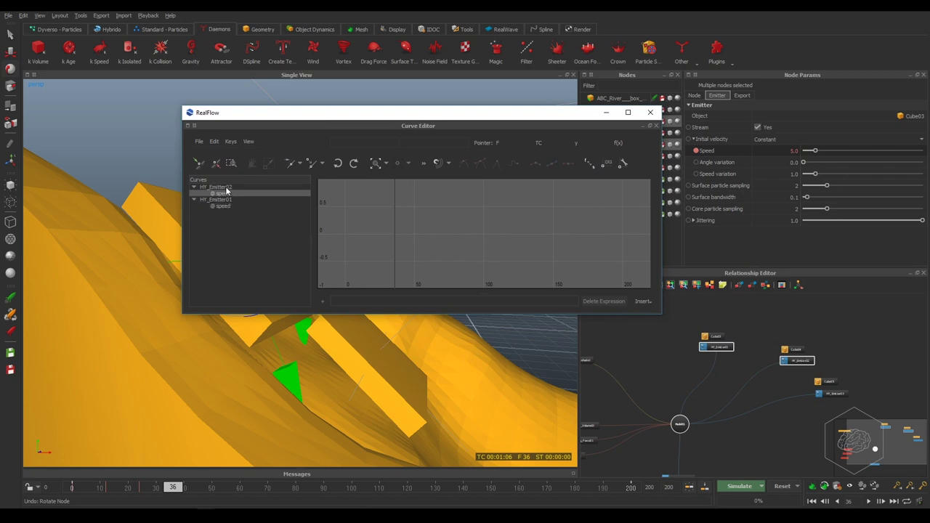
pyautogui.scroll(-2, 475, 234)
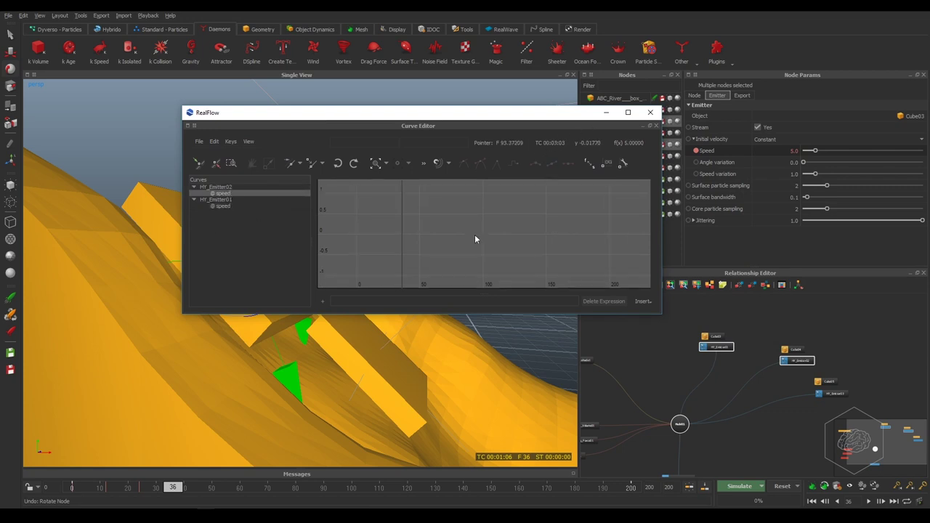
pyautogui.scroll(-2, 452, 233)
pyautogui.scroll(-2, 524, 246)
pyautogui.scroll(-1, 525, 250)
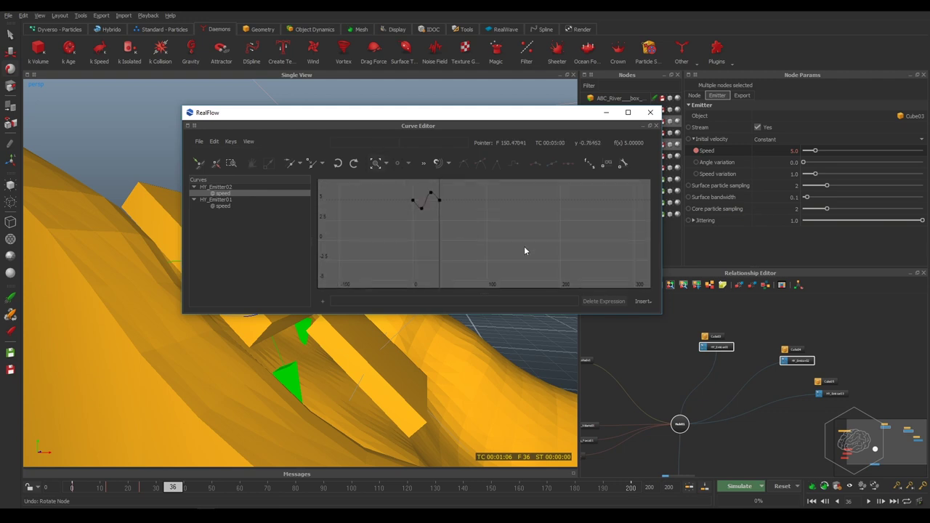
pyautogui.scroll(1, 400, 192)
pyautogui.scroll(2, 418, 228)
pyautogui.scroll(2, 427, 236)
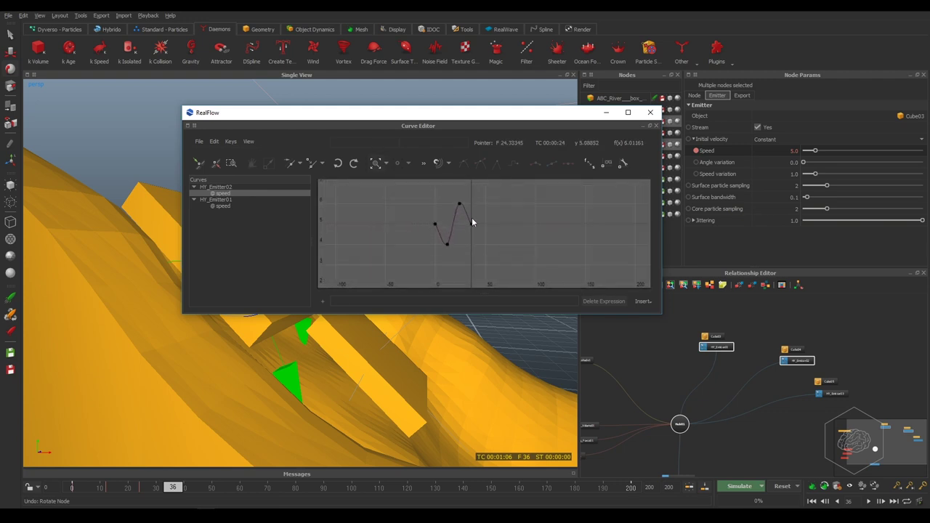
pyautogui.moveTo(513, 187); pyautogui.dragTo(436, 286)
pyautogui.click(624, 164)
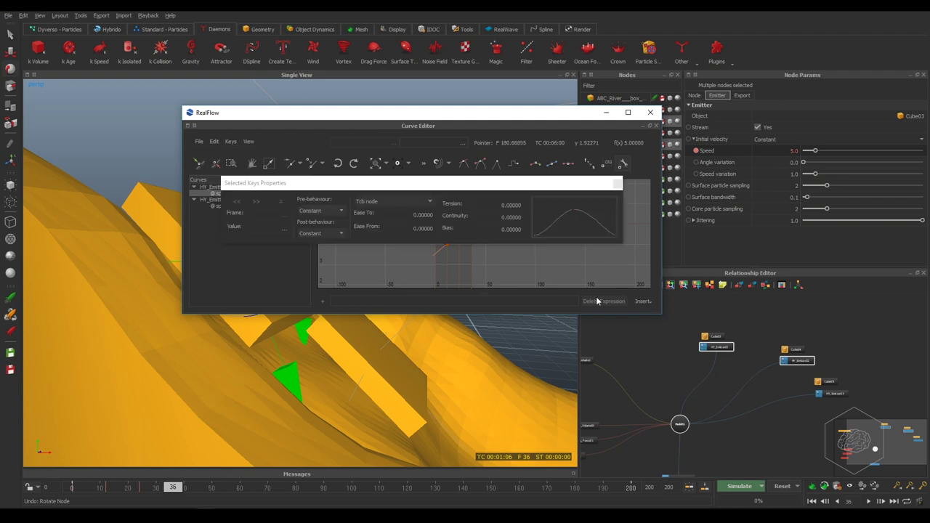
pyautogui.click(320, 211)
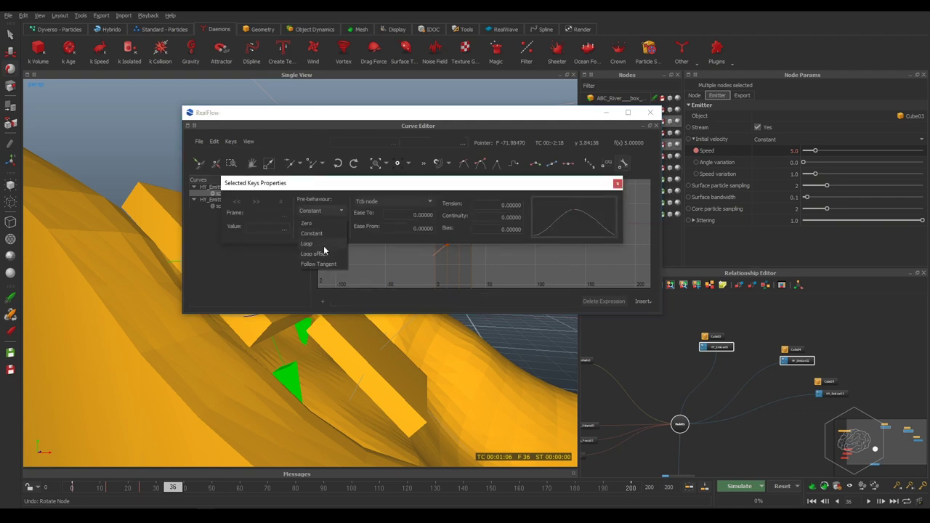
pyautogui.click(323, 245)
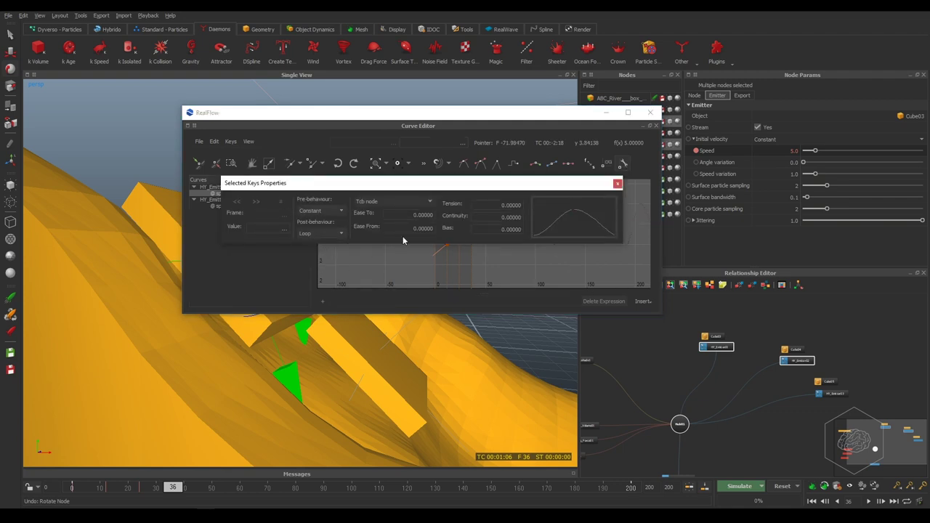
pyautogui.click(616, 185)
# Set HY_Emitter01's speed curve to Loop after its last key as well
pyautogui.click(226, 206)
pyautogui.moveTo(551, 184); pyautogui.dragTo(338, 289)
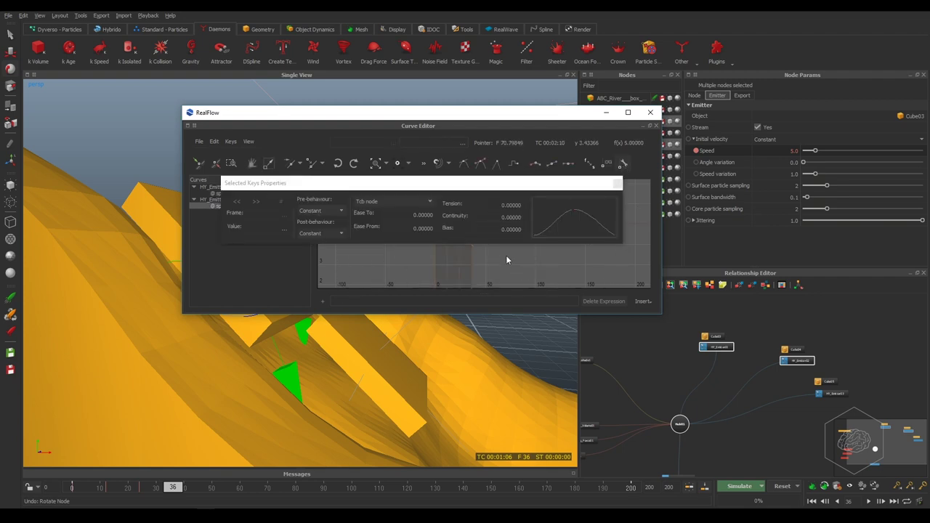
pyautogui.click(318, 233)
pyautogui.click(319, 252)
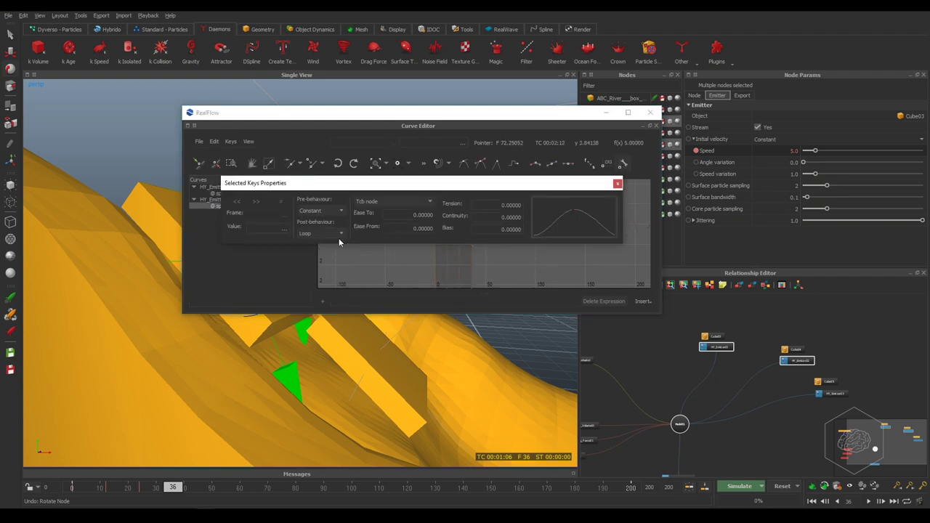
pyautogui.click(617, 183)
pyautogui.click(556, 260)
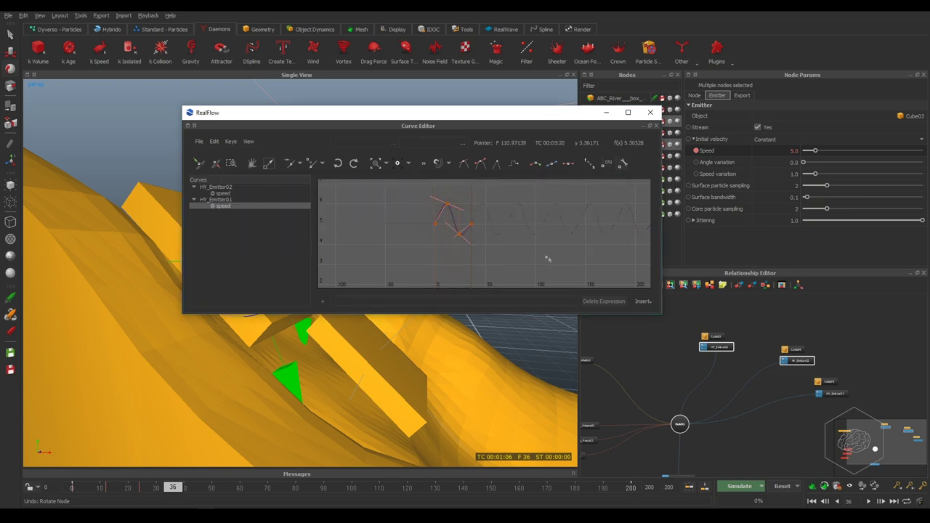
pyautogui.click(828, 393)
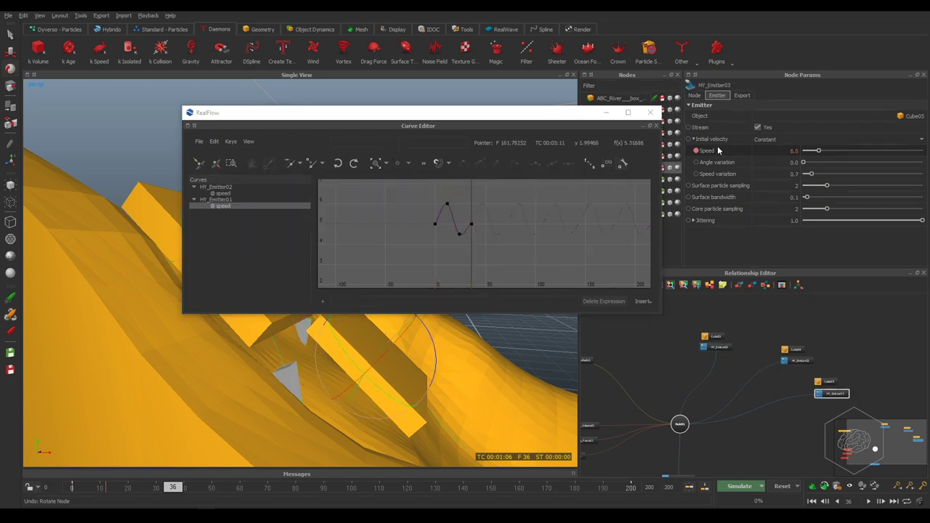
# Show HY_Emitter03's speed curve and drop its last key's value to 5
pyautogui.rightClick(718, 150)
pyautogui.click(737, 160)
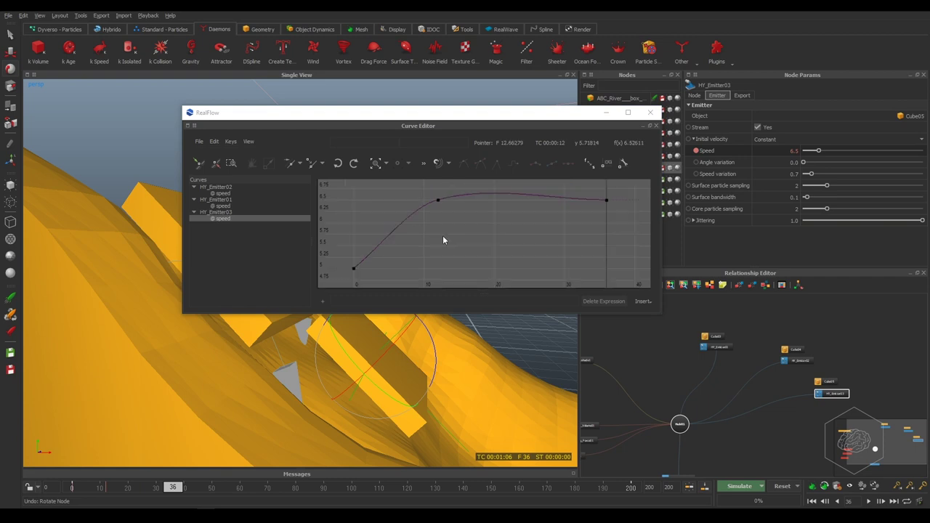
pyautogui.scroll(-3, 443, 240)
pyautogui.moveTo(391, 220); pyautogui.dragTo(350, 298)
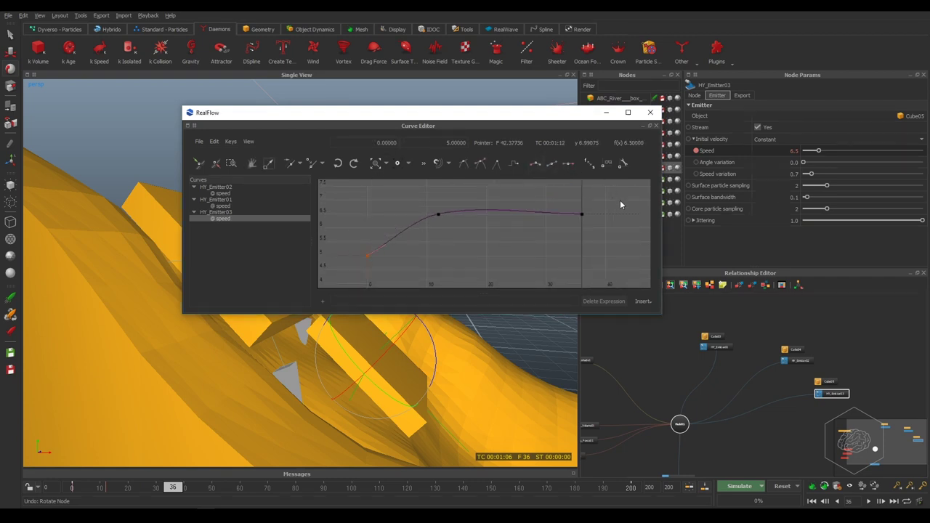
pyautogui.moveTo(620, 200); pyautogui.dragTo(574, 233)
pyautogui.moveTo(457, 178); pyautogui.dragTo(422, 251)
pyautogui.moveTo(608, 201); pyautogui.dragTo(561, 247)
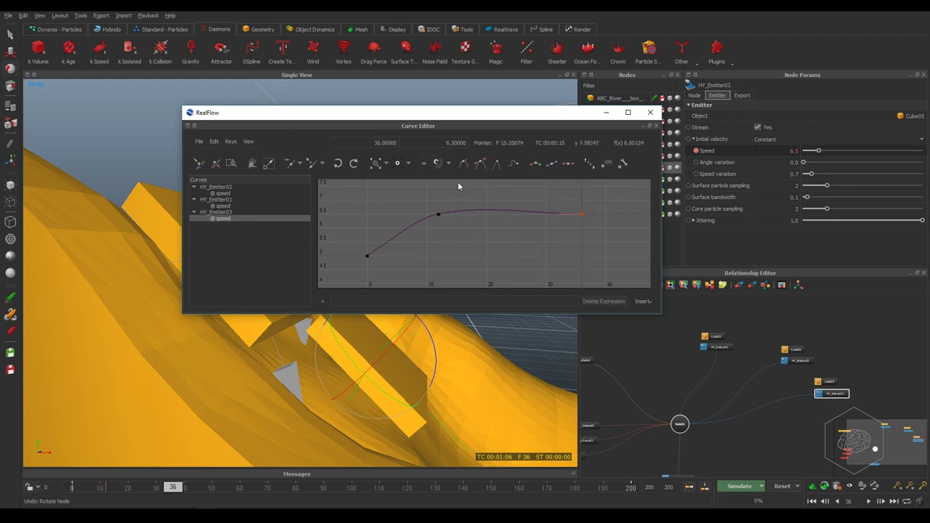
pyautogui.doubleClick(445, 144)
pyautogui.write('5')
pyautogui.press('Return')
# Set HY_Emitter03's speed curve to Loop post-behaviour and close the Curve Editor
pyautogui.click(256, 212)
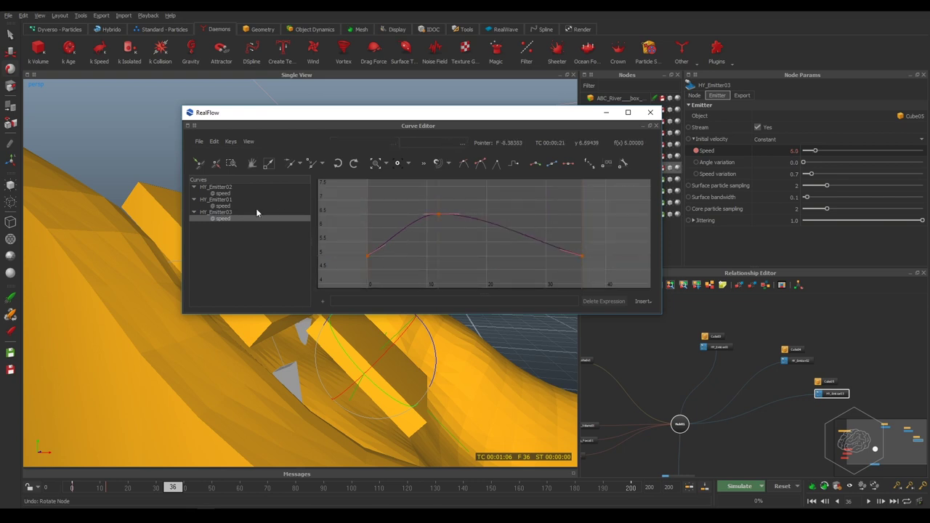
pyautogui.click(623, 164)
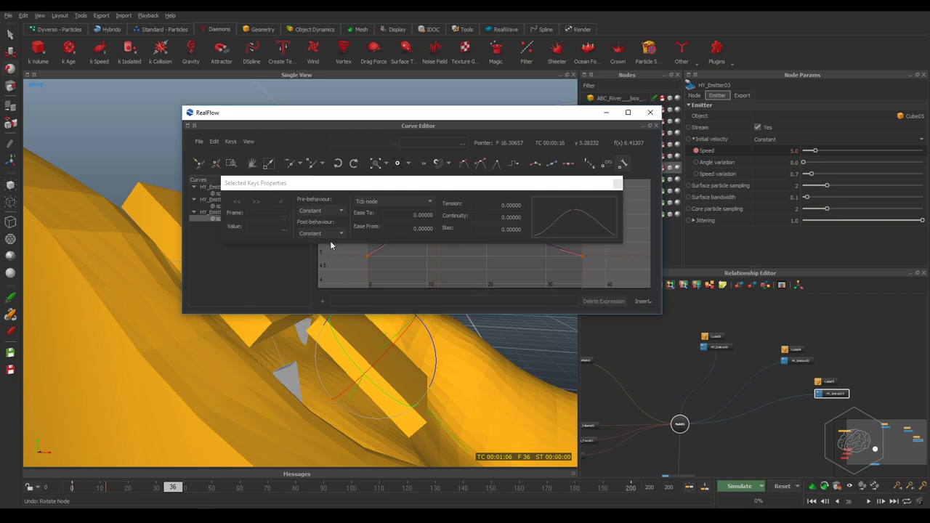
pyautogui.click(319, 210)
pyautogui.click(327, 247)
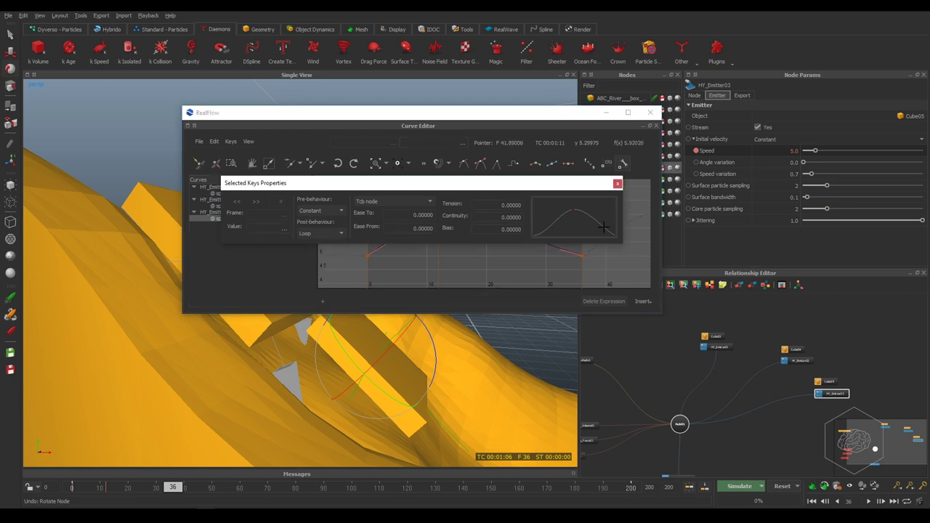
pyautogui.click(617, 185)
pyautogui.click(436, 249)
pyautogui.scroll(-3, 436, 248)
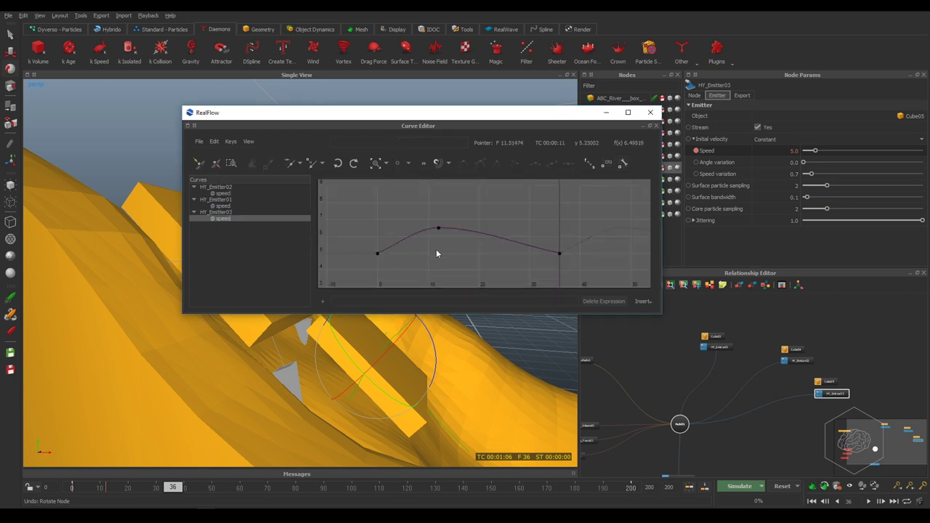
pyautogui.click(651, 112)
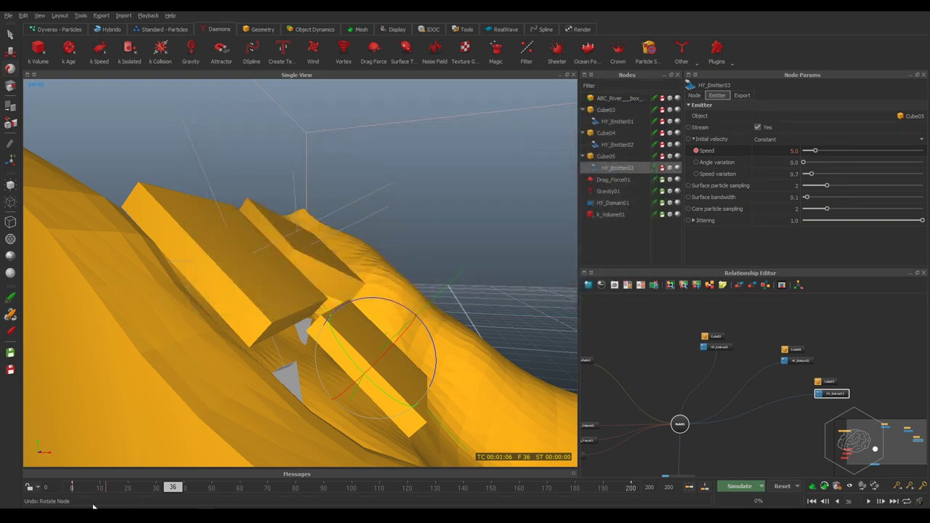
# Scrub through the frames to check the emitters' changing speed
pyautogui.moveTo(181, 492)
pyautogui.mouseDown()
pyautogui.moveTo(401, 480)
pyautogui.moveTo(80, 487)
pyautogui.mouseUp()
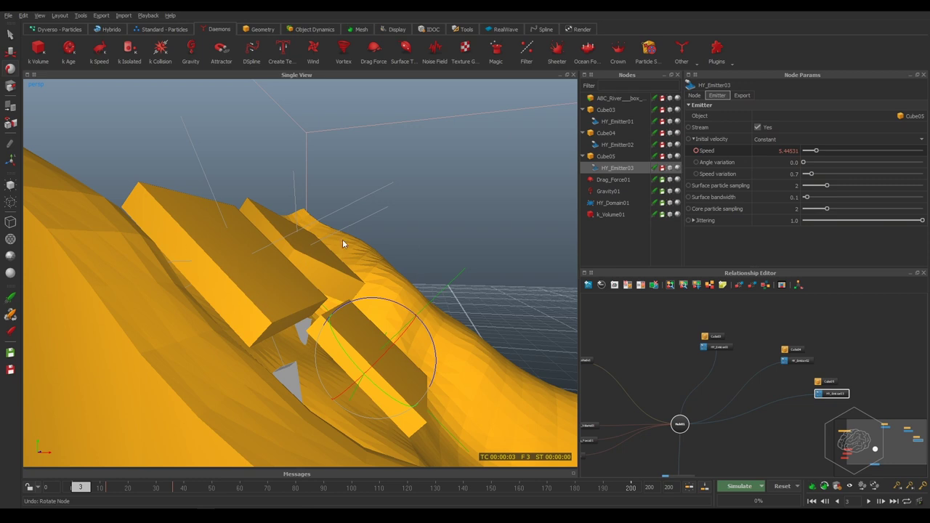
pyautogui.click(694, 220)
pyautogui.click(694, 221)
# Save the scene as Hybrido_River.flw
pyautogui.hotkey('ctrl', 's')
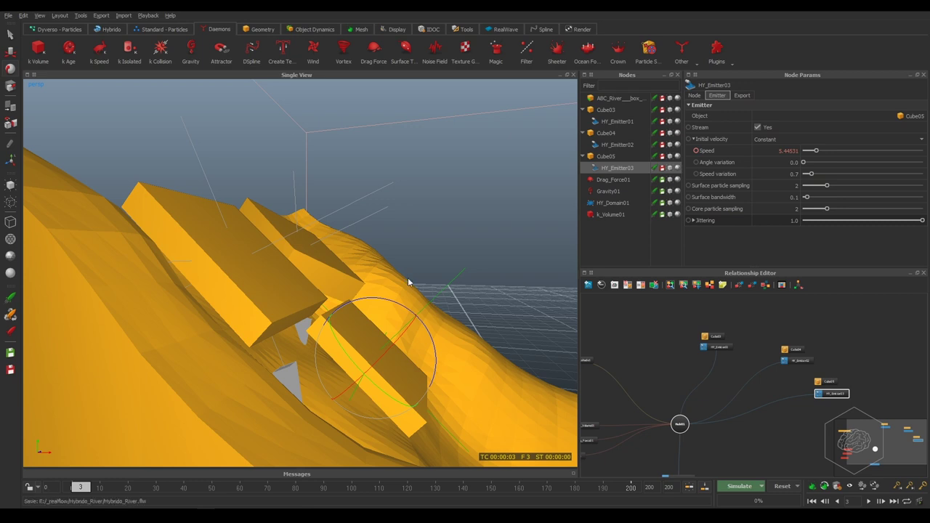
pyautogui.scroll(-2, 712, 344)
pyautogui.scroll(-3, 769, 413)
pyautogui.scroll(5, 768, 412)
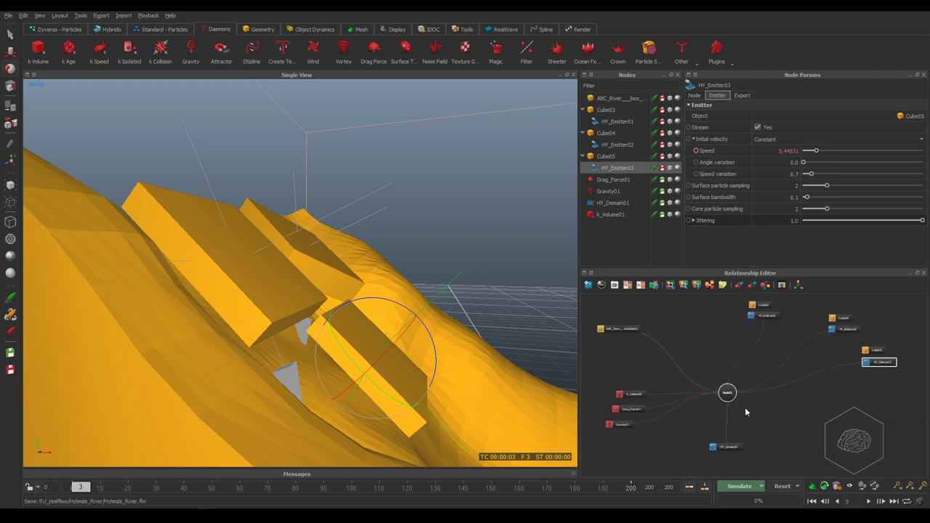
pyautogui.scroll(-1, 745, 407)
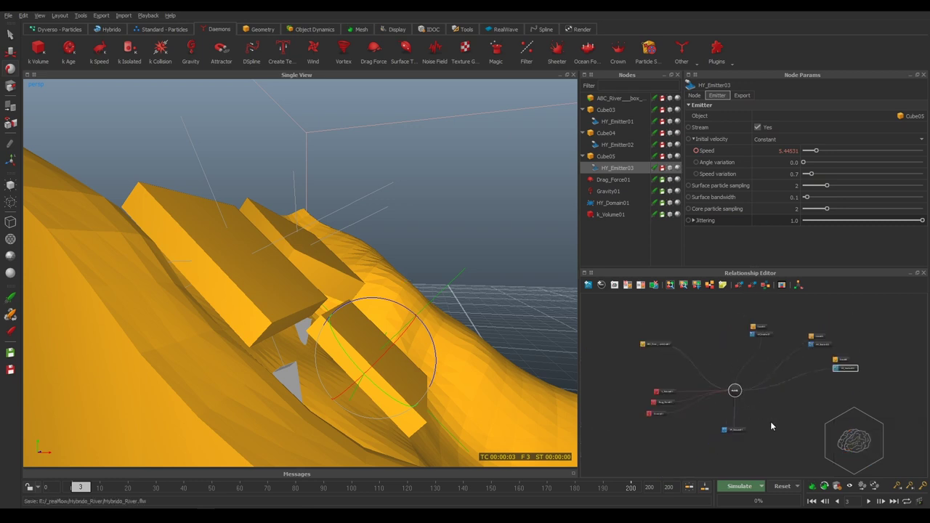
# Run the river simulation and watch the fluid flow down the slope from several angles
pyautogui.click(734, 490)
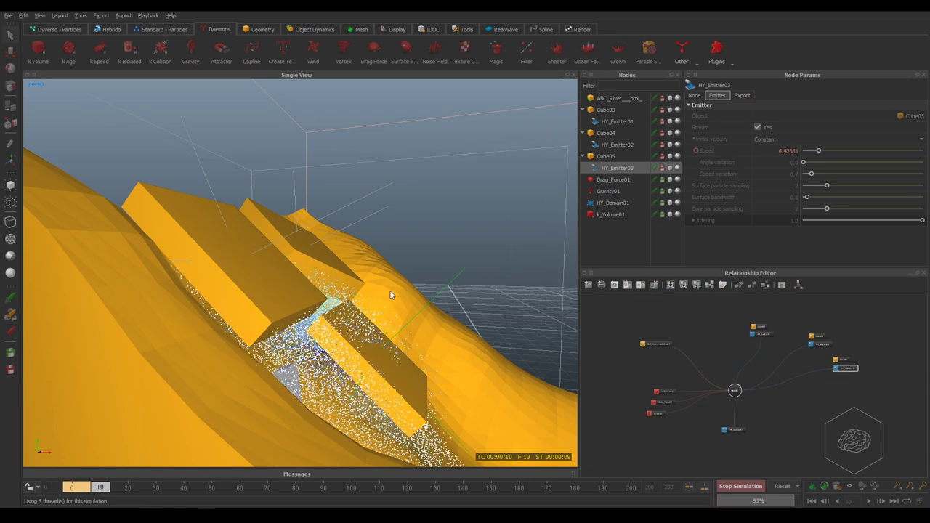
pyautogui.keyDown('alt'); pyautogui.moveTo(390, 294); pyautogui.dragTo(390, 294); pyautogui.keyUp('alt')
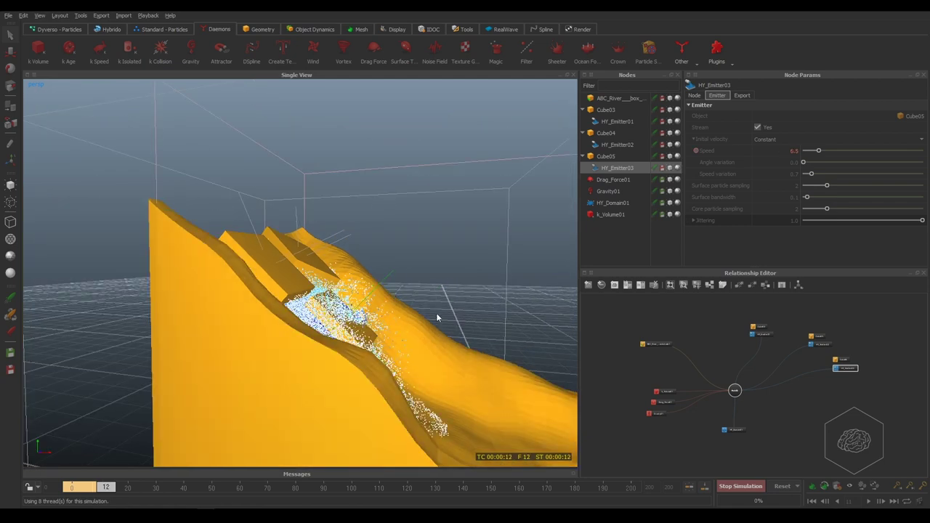
pyautogui.keyDown('alt'); pyautogui.moveTo(479, 277); pyautogui.dragTo(412, 272); pyautogui.keyUp('alt')
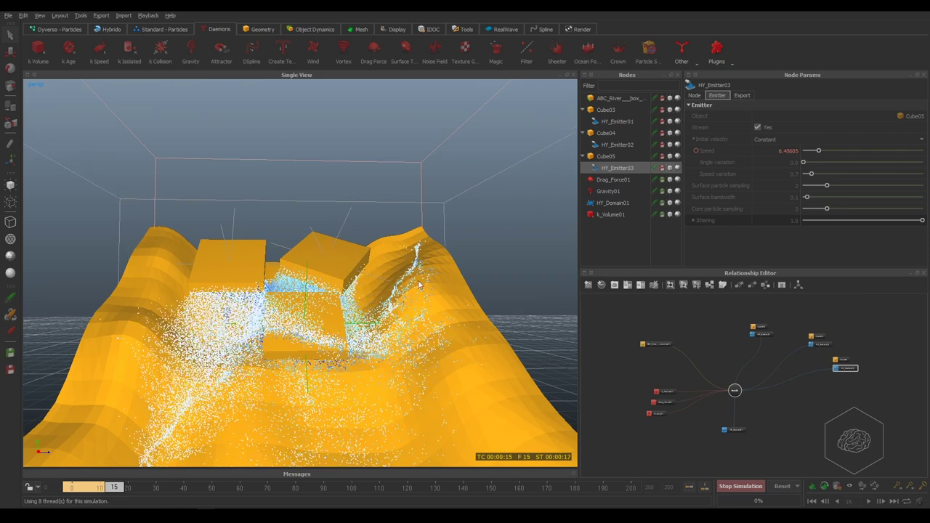
pyautogui.keyDown('alt'); pyautogui.moveTo(423, 260); pyautogui.dragTo(307, 303, button='right'); pyautogui.keyUp('alt')
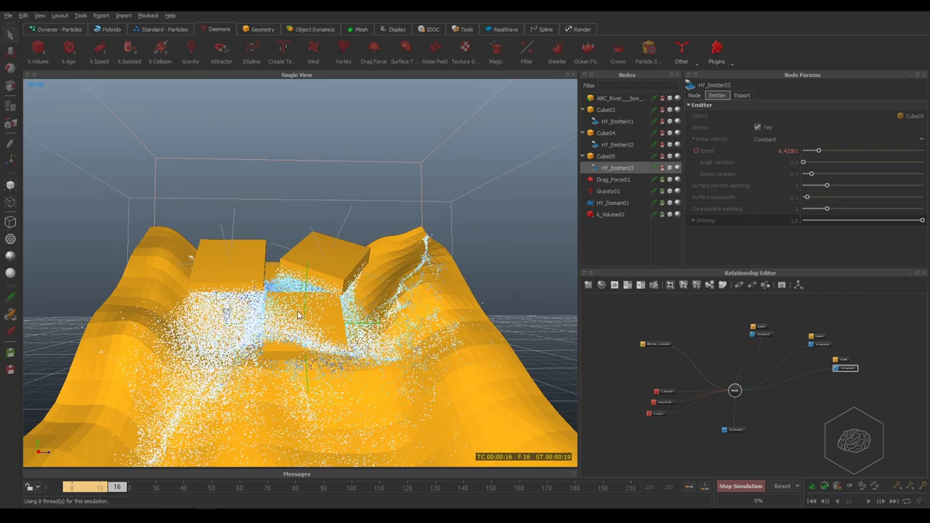
pyautogui.keyDown('alt'); pyautogui.moveTo(311, 378); pyautogui.dragTo(337, 390); pyautogui.keyUp('alt')
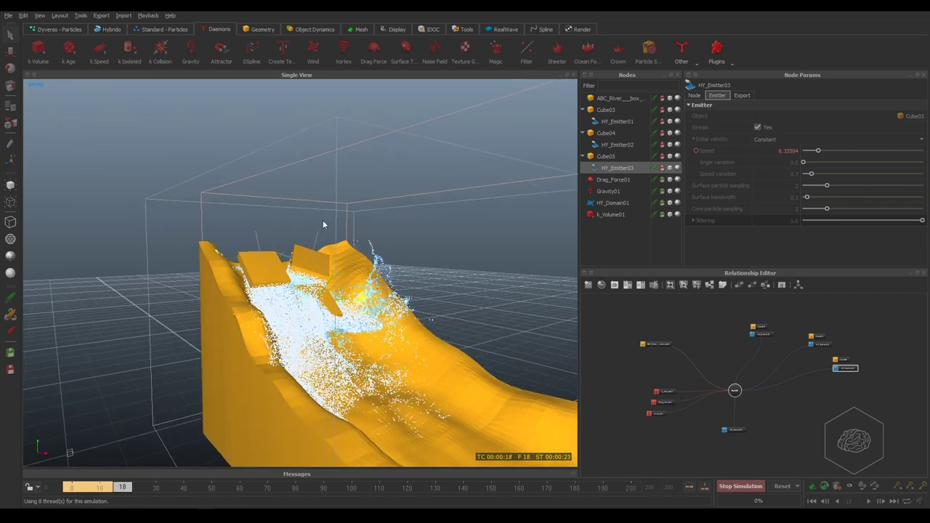
pyautogui.keyDown('alt'); pyautogui.moveTo(323, 220); pyautogui.dragTo(298, 293); pyautogui.keyUp('alt')
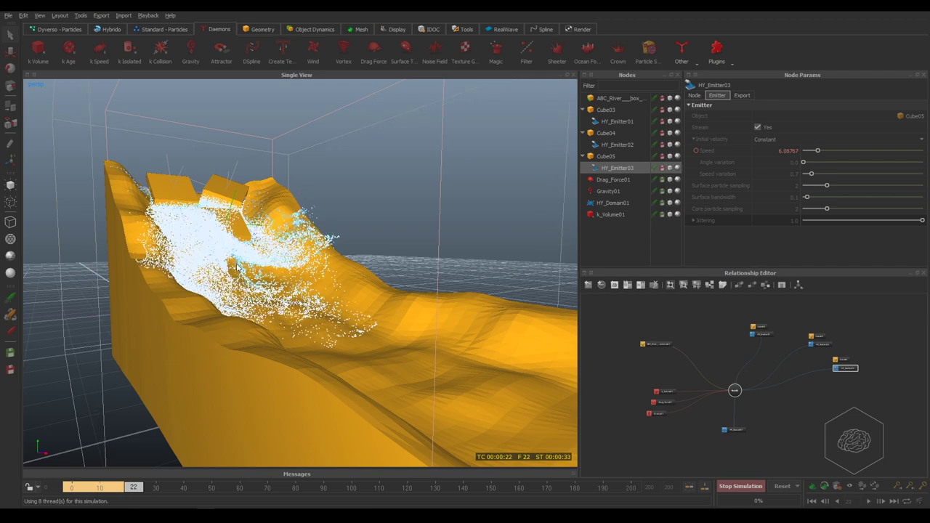
# Inspect Drag_Force01's daemon parameters, then stop the simulation at frame 30
pyautogui.moveTo(662, 420); pyautogui.dragTo(732, 368, button='middle')
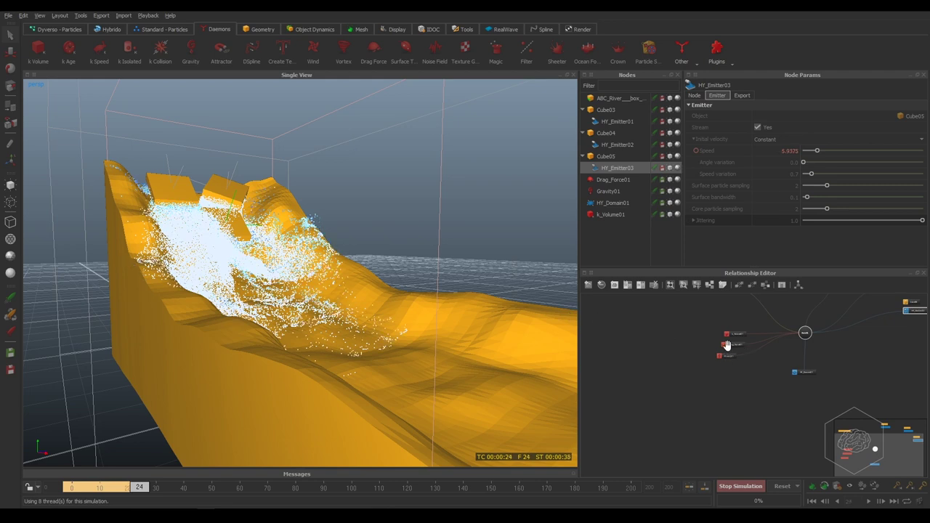
pyautogui.click(730, 345)
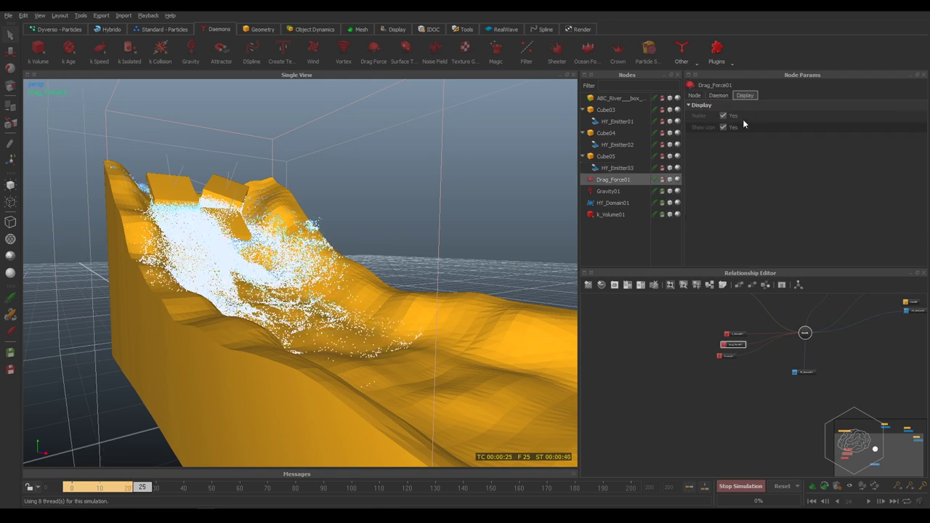
pyautogui.click(717, 96)
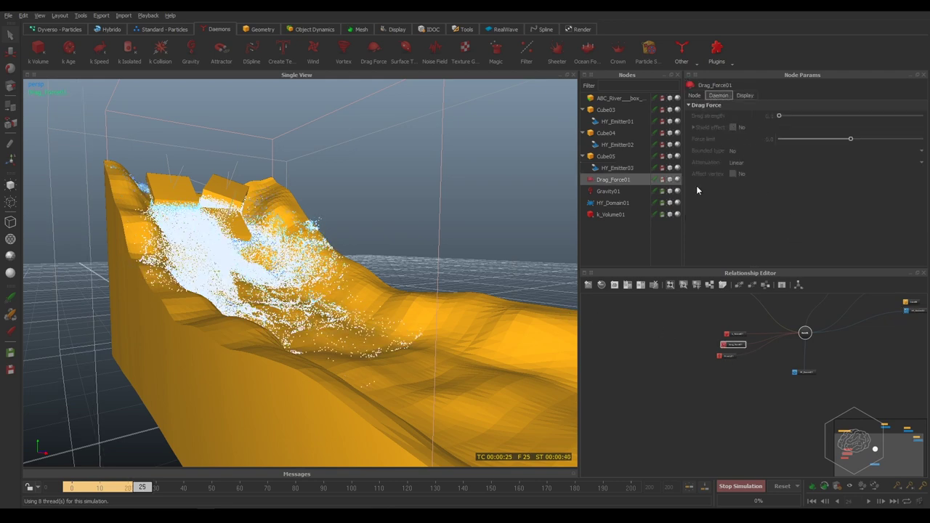
pyautogui.moveTo(397, 213)
pyautogui.keyDown('alt'); pyautogui.mouseDown()
pyautogui.moveTo(364, 226)
pyautogui.moveTo(362, 218)
pyautogui.moveTo(380, 218)
pyautogui.mouseUp(); pyautogui.keyUp('alt')
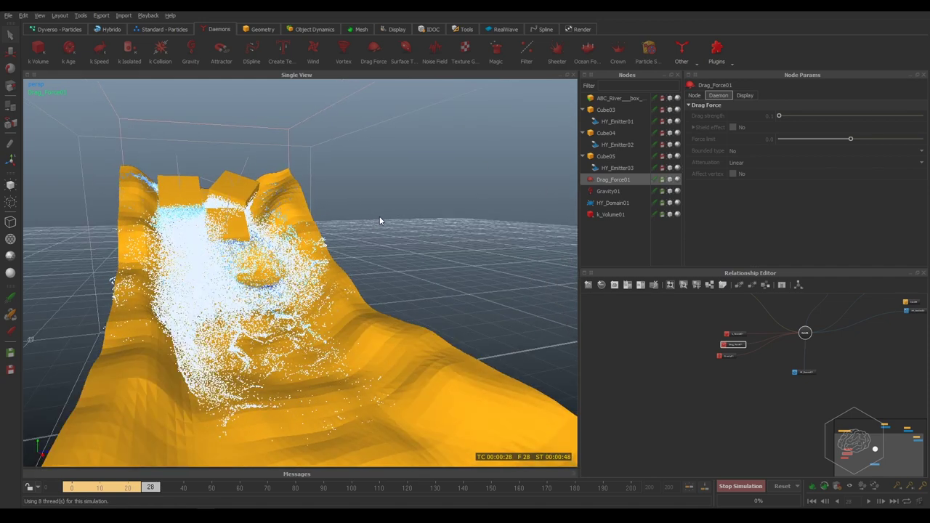
pyautogui.click(741, 487)
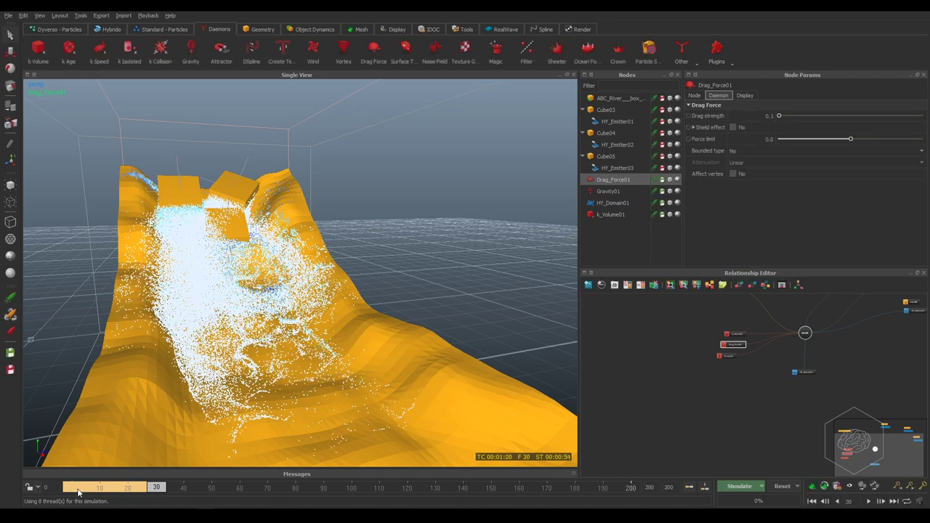
# Rewind to frame 0 and set Drag_Force01's drag strength to 0.25
pyautogui.moveTo(79, 493); pyautogui.dragTo(71, 492)
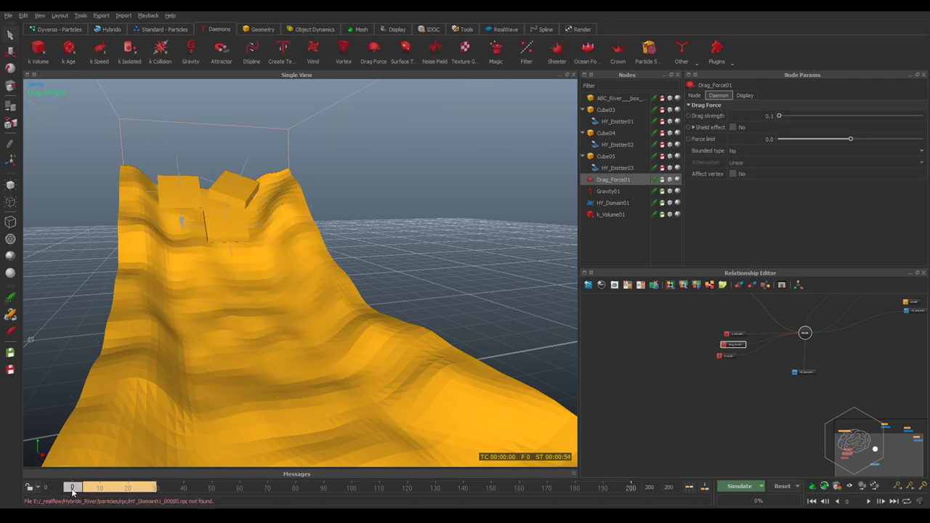
pyautogui.scroll(3, 711, 375)
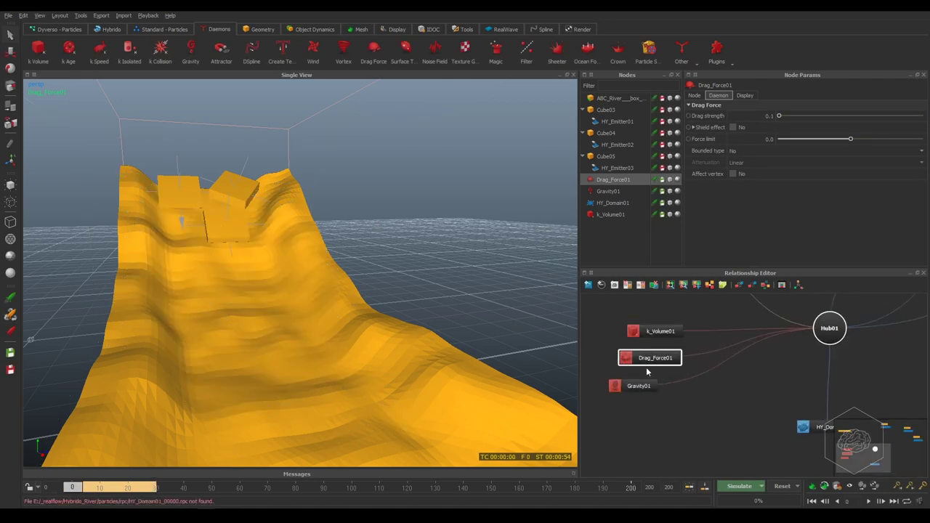
pyautogui.doubleClick(747, 116)
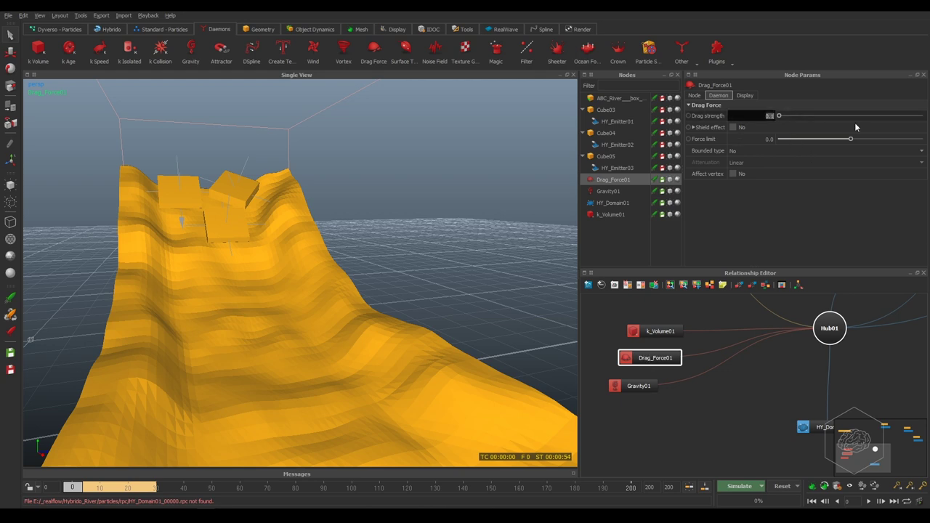
pyautogui.write('0.25')
pyautogui.press('Return')
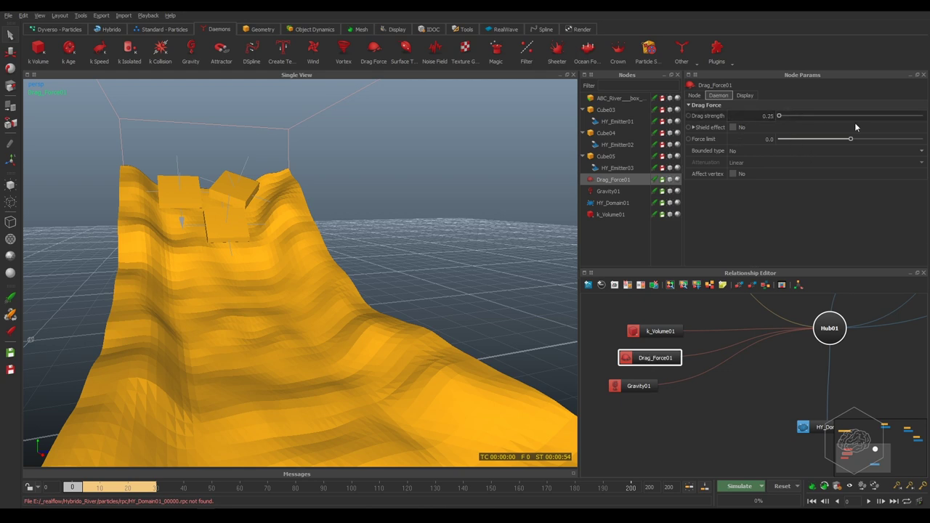
# Select HY_Domain01 and toggle its initial state option
pyautogui.click(723, 403)
pyautogui.scroll(-2, 739, 385)
pyautogui.scroll(-2, 739, 386)
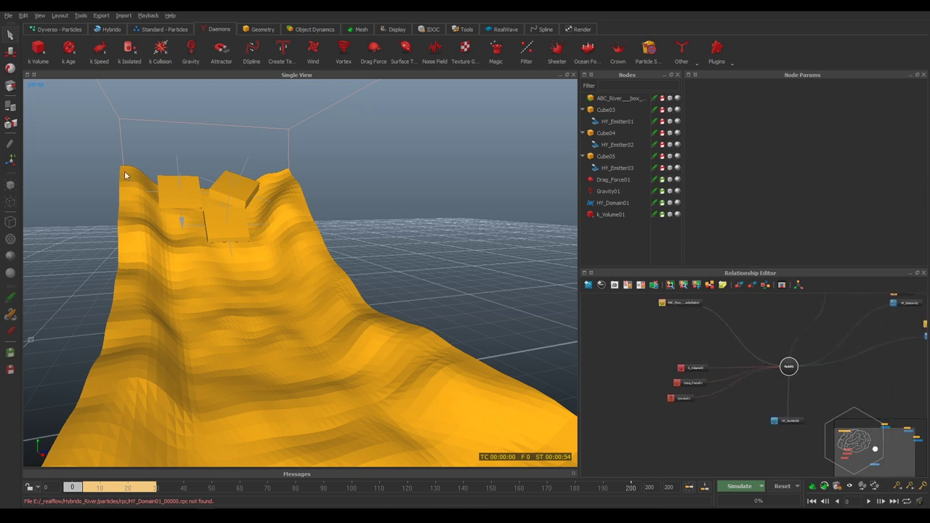
pyautogui.moveTo(754, 429)
pyautogui.mouseDown(button='middle')
pyautogui.moveTo(678, 431)
pyautogui.moveTo(715, 429)
pyautogui.mouseUp(button='middle')
pyautogui.click(747, 421)
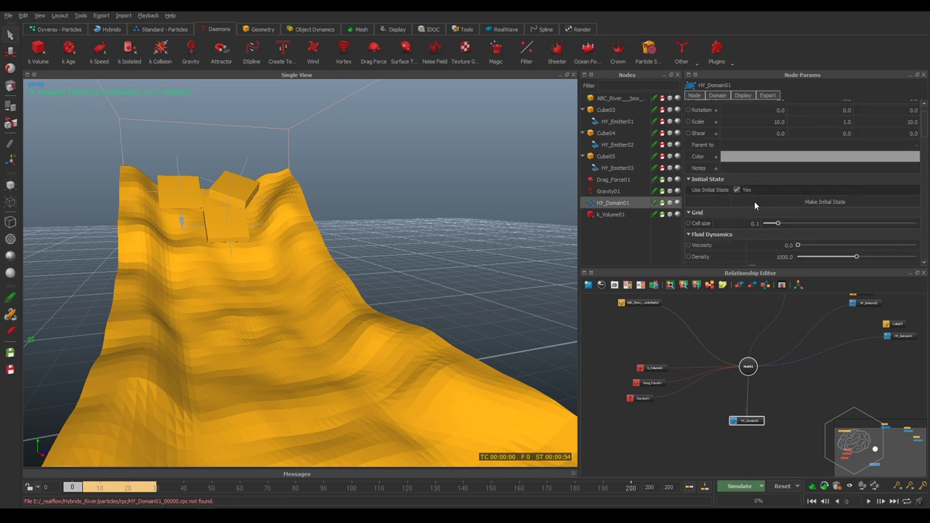
pyautogui.click(737, 190)
# Check the frame countdown options and save the scene
pyautogui.click(39, 488)
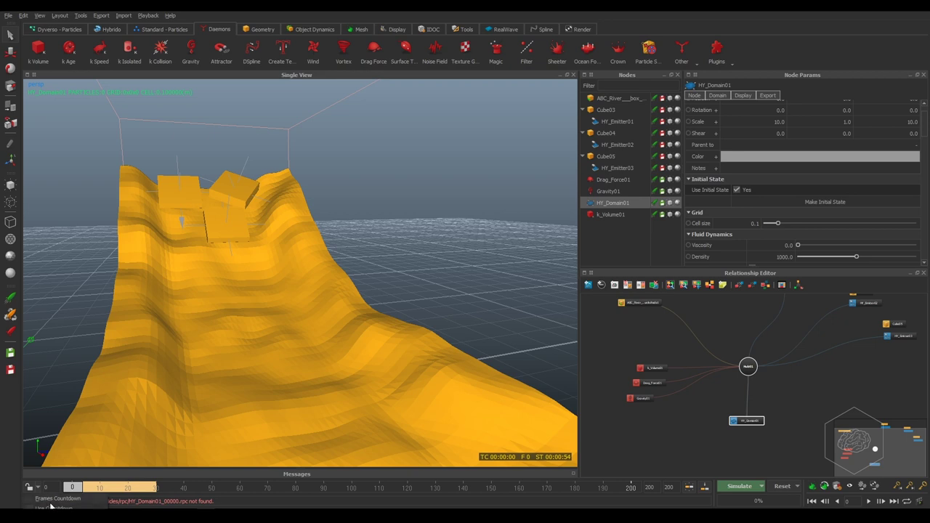
pyautogui.click(37, 496)
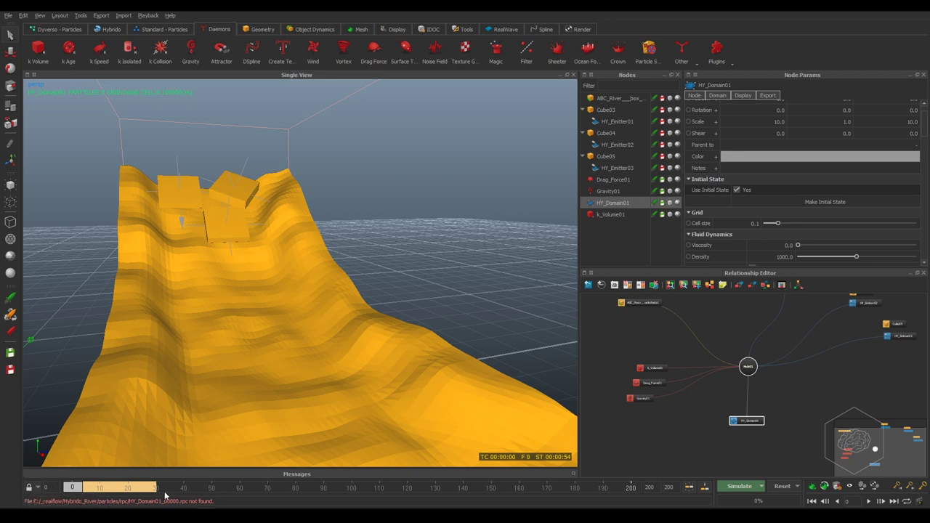
pyautogui.hotkey('ctrl', 's')
# Re-run and stop the simulation with drag 0.25, then inspect the particles from a new angle
pyautogui.click(738, 486)
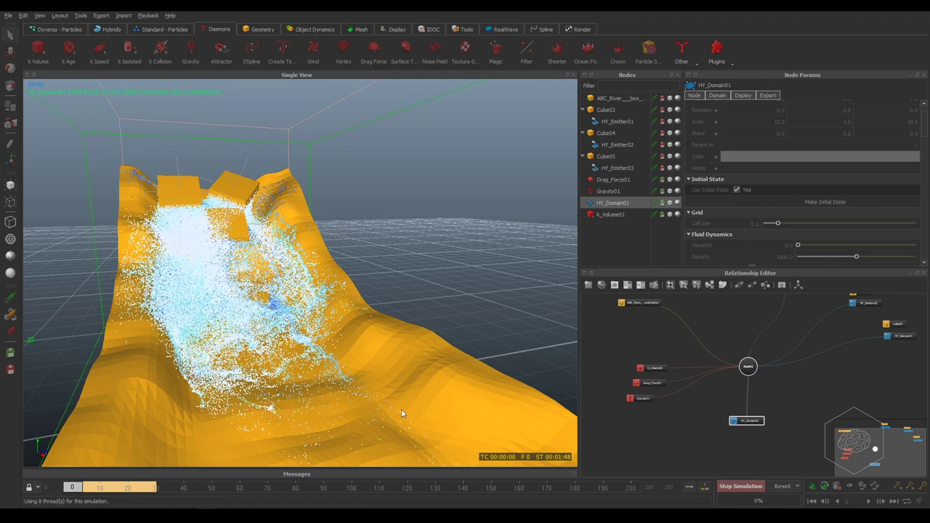
pyautogui.click(730, 485)
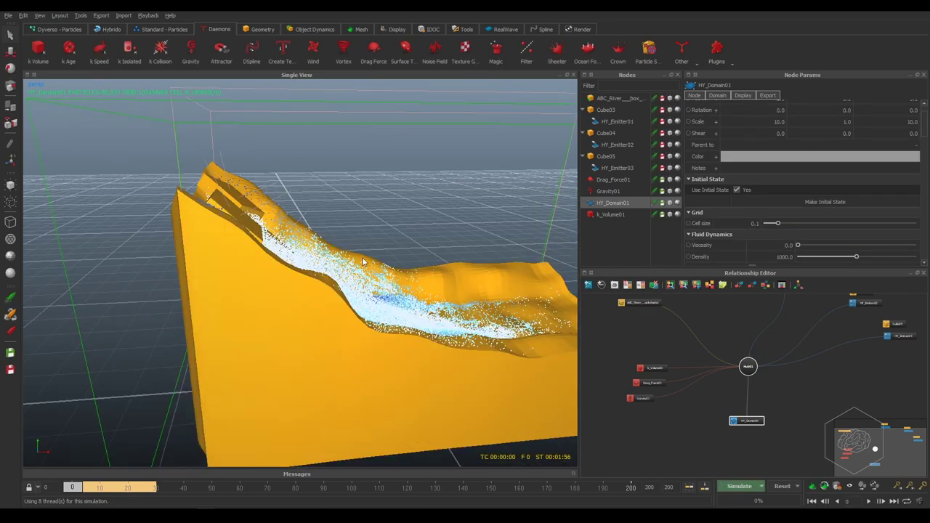
pyautogui.moveTo(363, 261)
pyautogui.keyDown('alt'); pyautogui.mouseDown()
pyautogui.moveTo(255, 242)
pyautogui.moveTo(213, 287)
pyautogui.moveTo(391, 309)
pyautogui.moveTo(295, 303)
pyautogui.mouseUp(); pyautogui.keyUp('alt')
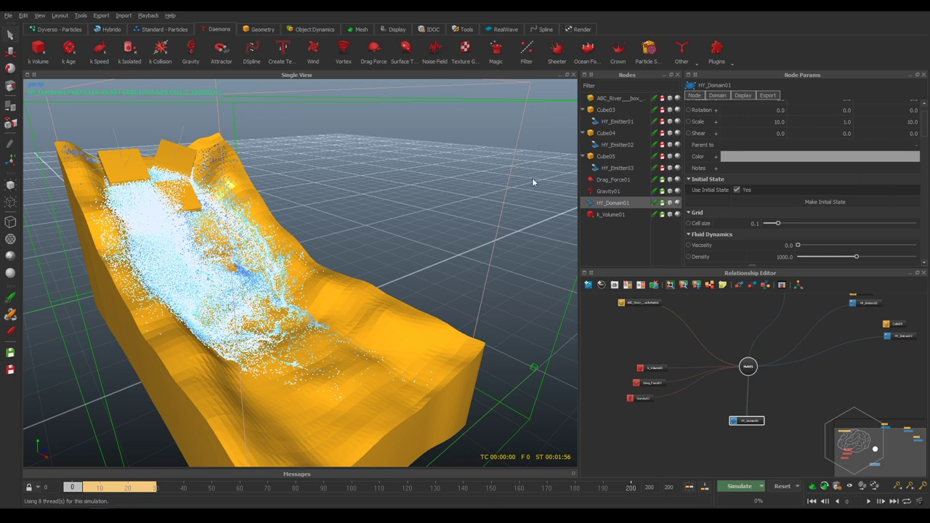
# Import ABC_Rock_beach_001.abc from the Hybrido_River folder
pyautogui.click(257, 30)
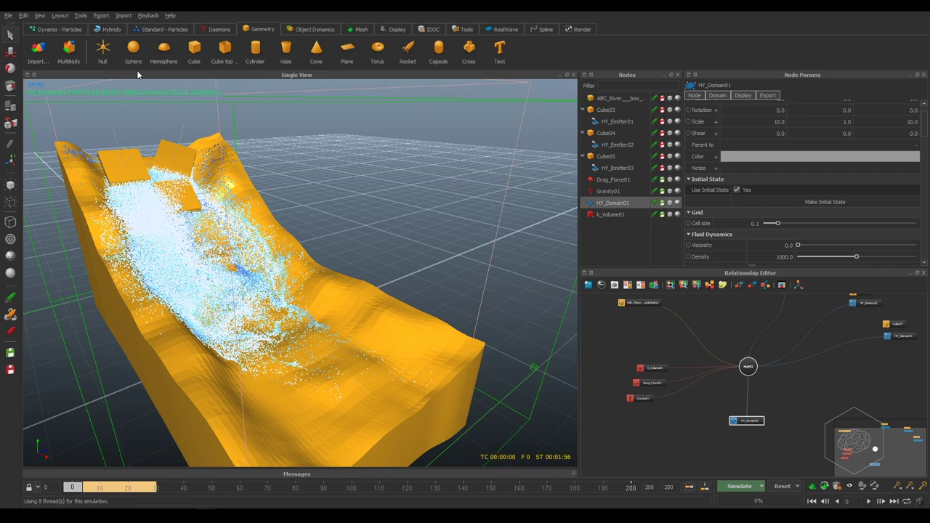
pyautogui.click(37, 51)
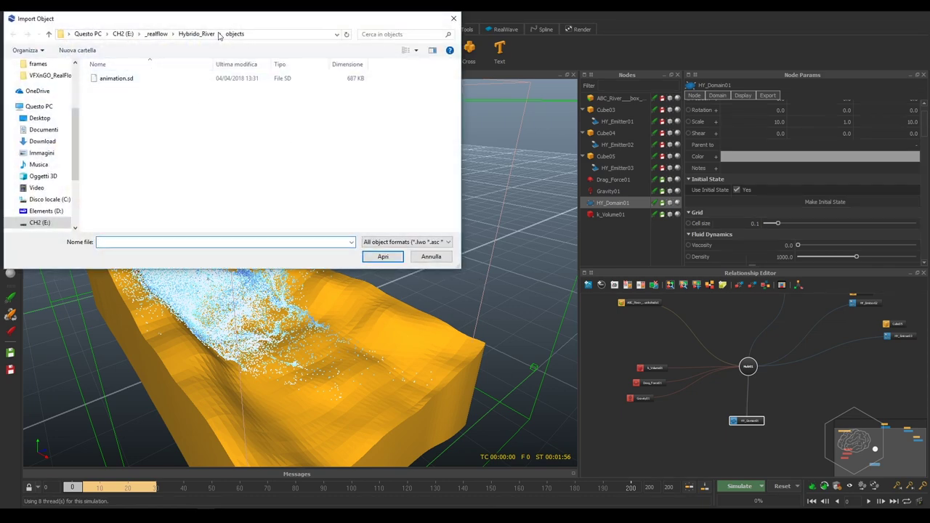
pyautogui.click(179, 35)
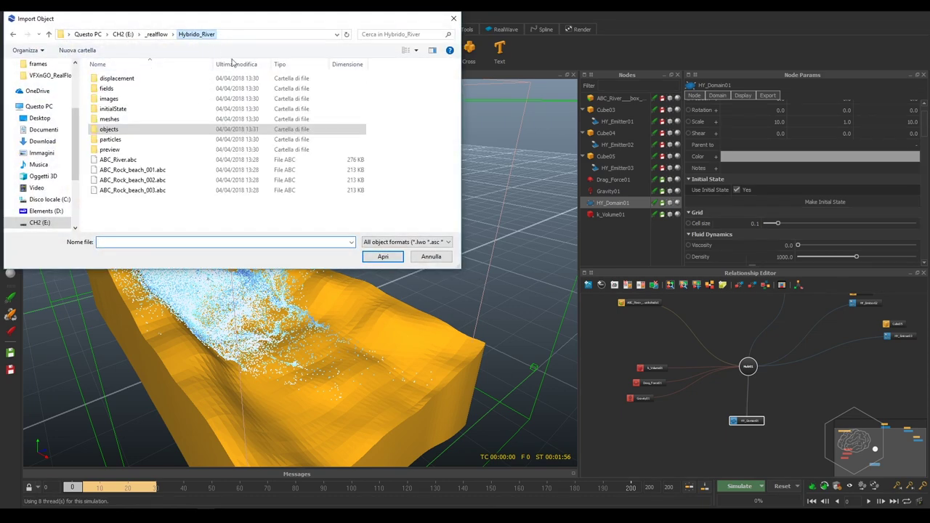
pyautogui.click(132, 170)
pyautogui.click(385, 257)
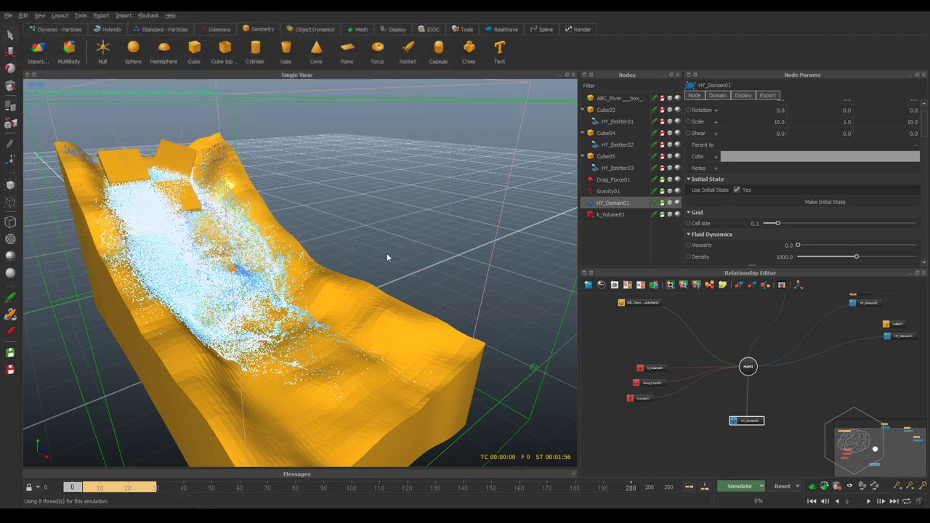
# Select the imported rock, tidy its graph node, and show its transform parameters
pyautogui.scroll(-5, 183, 262)
pyautogui.moveTo(182, 262)
pyautogui.keyDown('alt'); pyautogui.mouseDown()
pyautogui.moveTo(167, 357)
pyautogui.moveTo(228, 333)
pyautogui.moveTo(199, 370)
pyautogui.moveTo(239, 378)
pyautogui.mouseUp(); pyautogui.keyUp('alt')
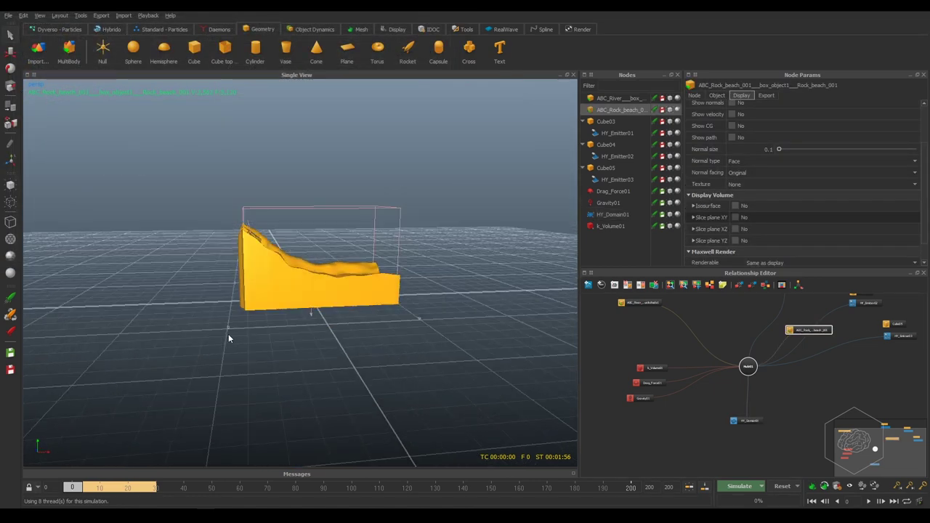
pyautogui.click(329, 313)
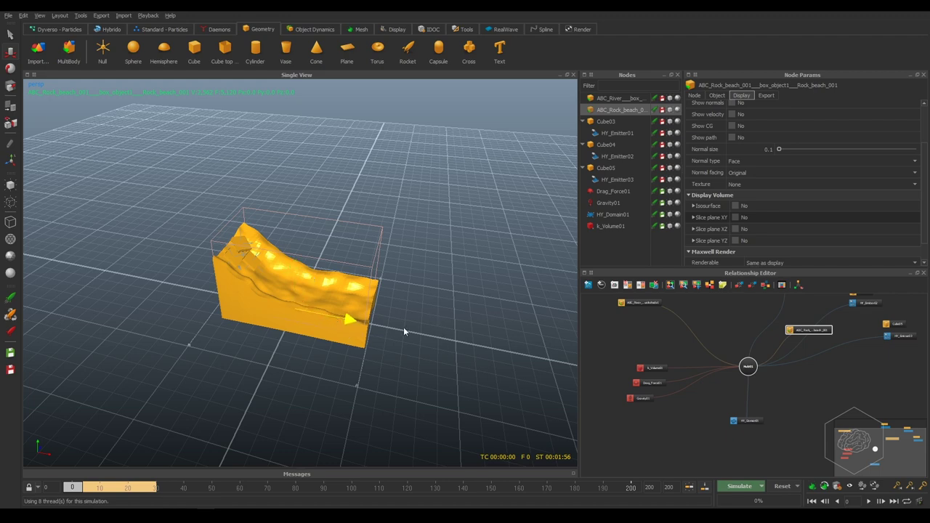
pyautogui.keyDown('alt'); pyautogui.moveTo(404, 331); pyautogui.dragTo(272, 316); pyautogui.keyUp('alt')
pyautogui.scroll(5, 271, 316)
pyautogui.moveTo(809, 329)
pyautogui.mouseDown()
pyautogui.moveTo(679, 322)
pyautogui.moveTo(614, 337)
pyautogui.mouseUp()
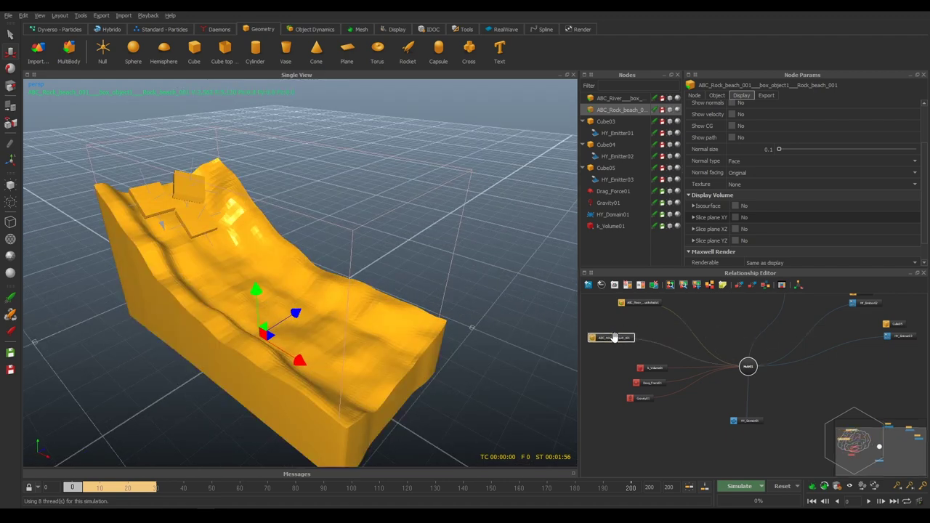
pyautogui.moveTo(614, 337); pyautogui.dragTo(711, 377, button='middle')
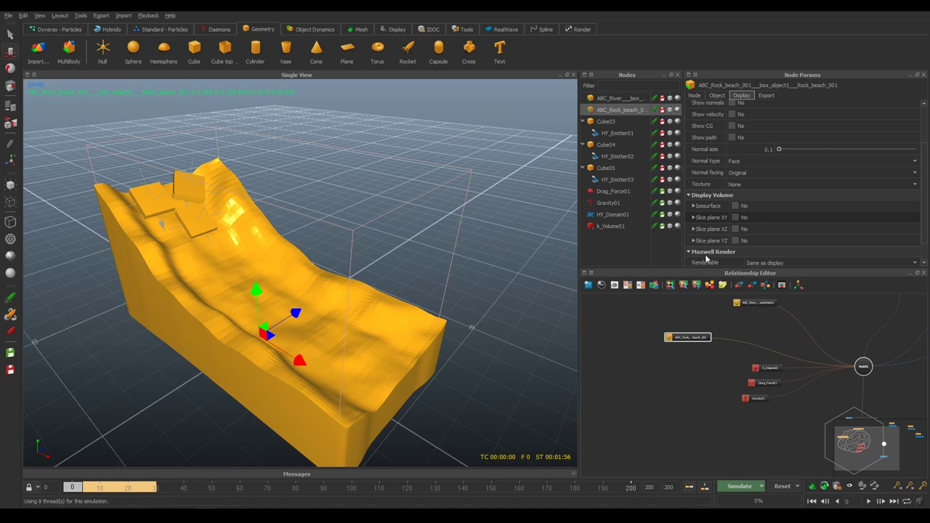
pyautogui.scroll(3, 714, 129)
pyautogui.click(697, 96)
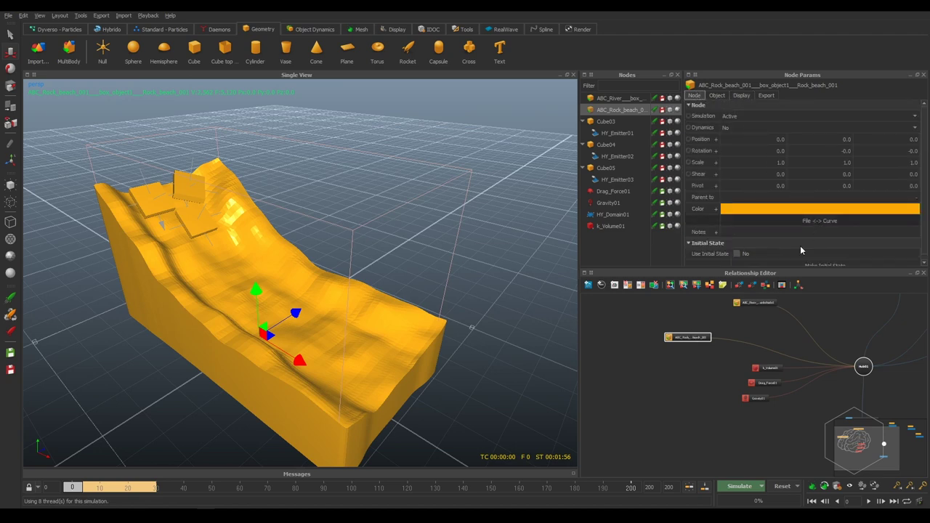
# Move the rock to X -2.49034 and raise it to Y 2.81597
pyautogui.moveTo(330, 375)
pyautogui.keyDown('alt'); pyautogui.mouseDown()
pyautogui.moveTo(287, 304)
pyautogui.moveTo(284, 259)
pyautogui.moveTo(336, 275)
pyautogui.moveTo(316, 286)
pyautogui.moveTo(308, 317)
pyautogui.moveTo(361, 322)
pyautogui.moveTo(428, 279)
pyautogui.moveTo(419, 306)
pyautogui.mouseUp(); pyautogui.keyUp('alt')
pyautogui.scroll(5, 284, 258)
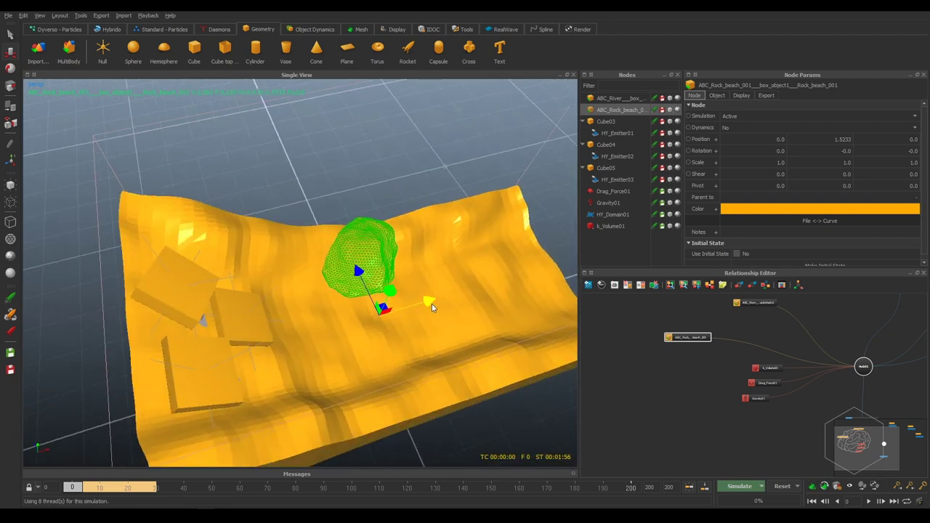
pyautogui.moveTo(431, 303)
pyautogui.mouseDown()
pyautogui.moveTo(327, 337)
pyautogui.moveTo(320, 305)
pyautogui.moveTo(263, 327)
pyautogui.mouseUp()
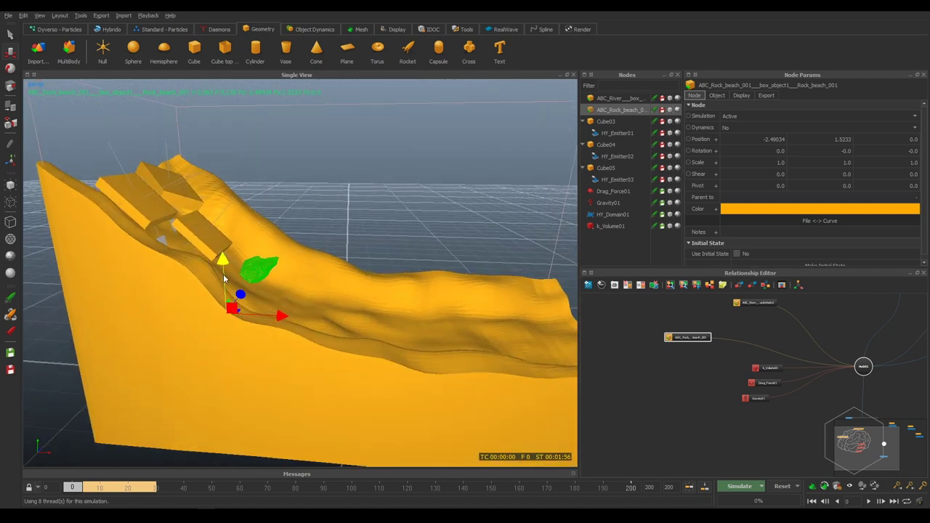
pyautogui.moveTo(223, 274)
pyautogui.mouseDown()
pyautogui.moveTo(220, 212)
pyautogui.moveTo(247, 283)
pyautogui.moveTo(307, 296)
pyautogui.moveTo(170, 264)
pyautogui.moveTo(436, 338)
pyautogui.moveTo(420, 321)
pyautogui.mouseUp()
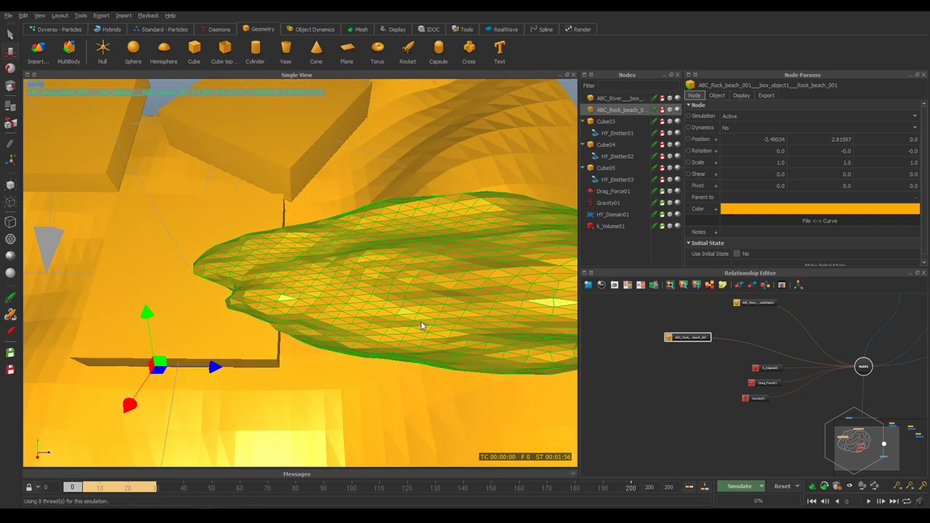
pyautogui.scroll(-3, 422, 321)
pyautogui.scroll(-1, 424, 321)
pyautogui.scroll(-3, 426, 321)
pyautogui.scroll(-2, 420, 314)
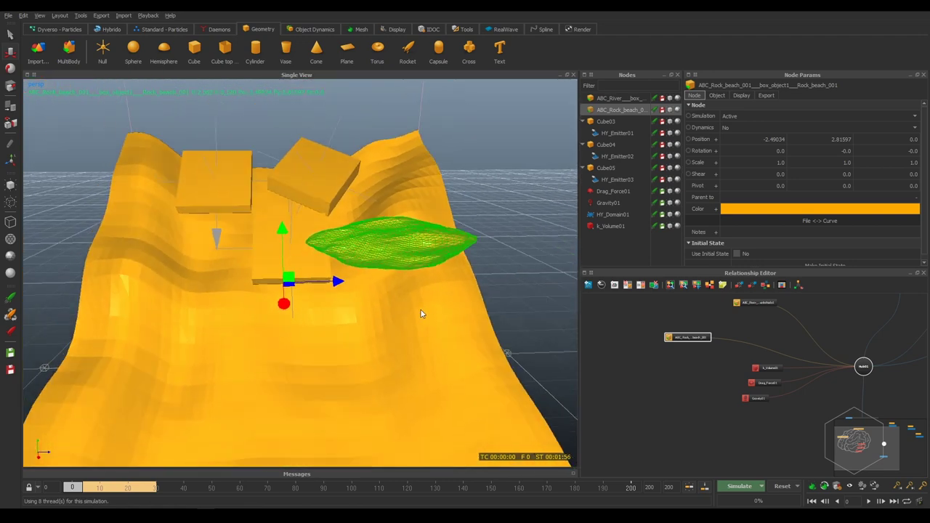
# Tilt the rock to -64.4 on X and lower it onto the slope at -2.49034, 1.46104, 1.03924
pyautogui.press('e')
pyautogui.moveTo(323, 255); pyautogui.dragTo(257, 218)
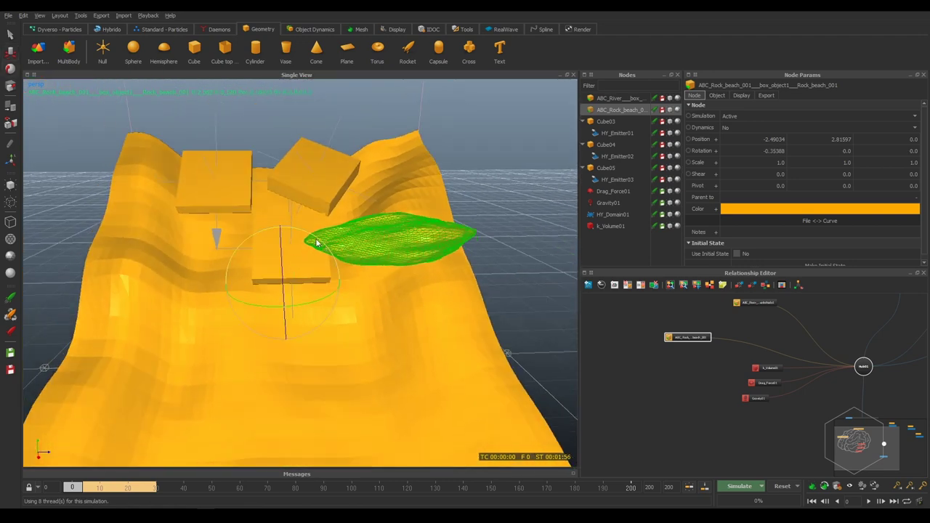
pyautogui.press('w')
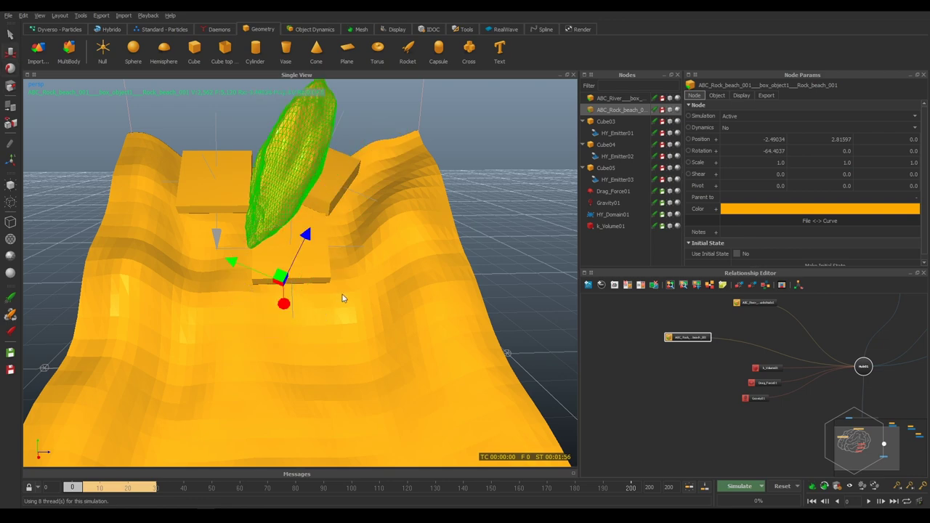
pyautogui.moveTo(259, 275)
pyautogui.mouseDown()
pyautogui.moveTo(375, 302)
pyautogui.moveTo(368, 309)
pyautogui.moveTo(406, 339)
pyautogui.moveTo(366, 366)
pyautogui.moveTo(359, 344)
pyautogui.mouseUp()
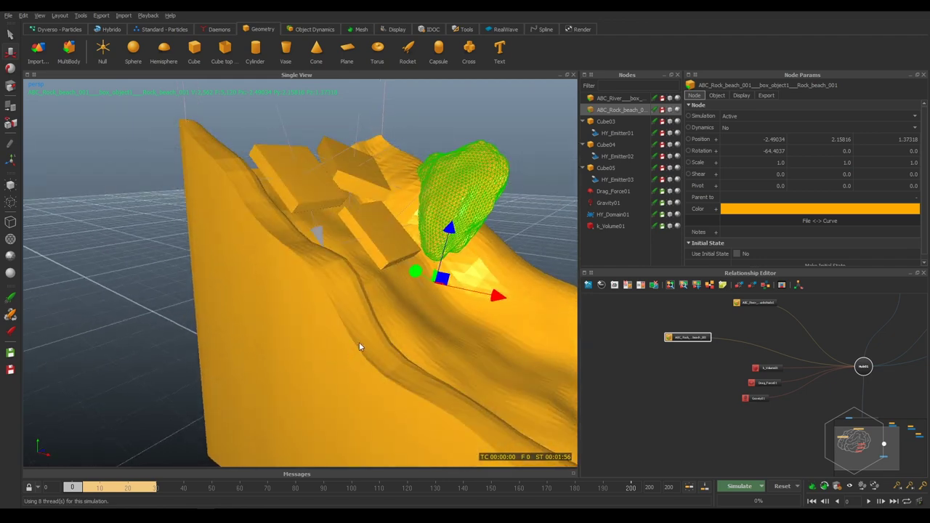
pyautogui.moveTo(446, 258)
pyautogui.mouseDown()
pyautogui.moveTo(442, 296)
pyautogui.moveTo(448, 291)
pyautogui.moveTo(428, 294)
pyautogui.moveTo(446, 332)
pyautogui.moveTo(405, 322)
pyautogui.mouseUp()
pyautogui.moveTo(409, 274); pyautogui.dragTo(441, 316)
pyautogui.moveTo(724, 356); pyautogui.dragTo(688, 414, button='middle')
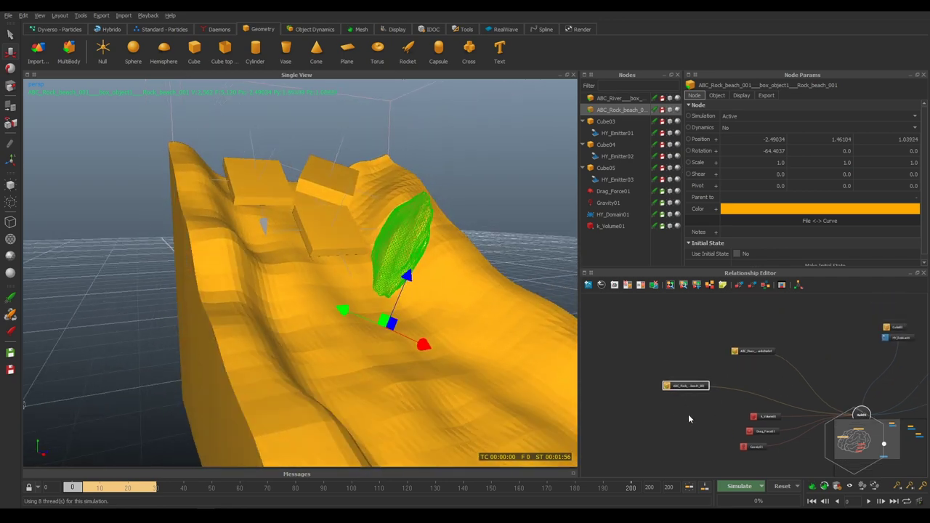
pyautogui.click(688, 414)
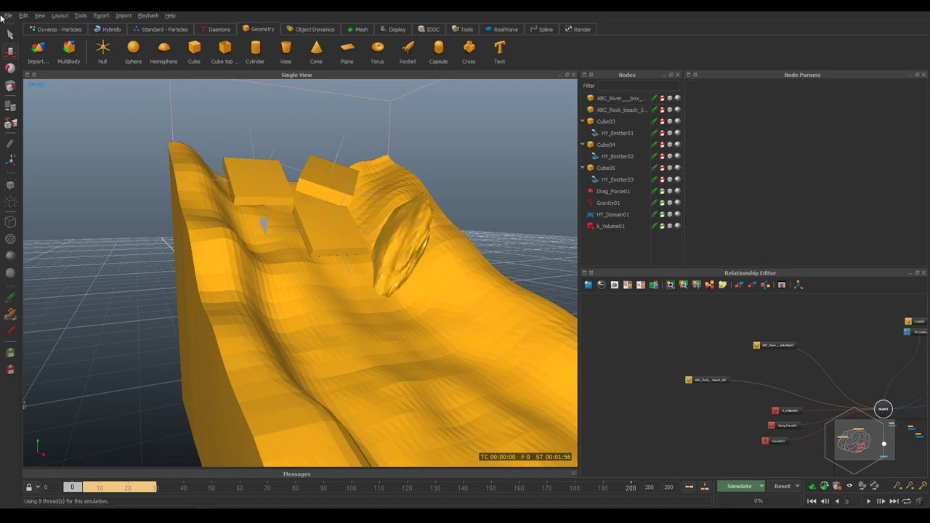
# Import ABC_Rock_beach_002.abc and ABC_Rock_beach_003.abc
pyautogui.click(45, 53)
pyautogui.click(138, 181)
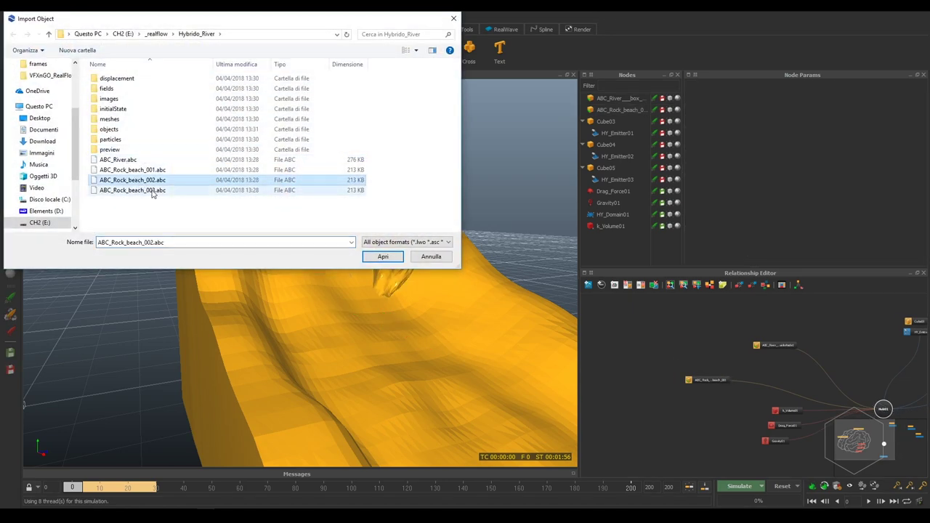
pyautogui.click(390, 257)
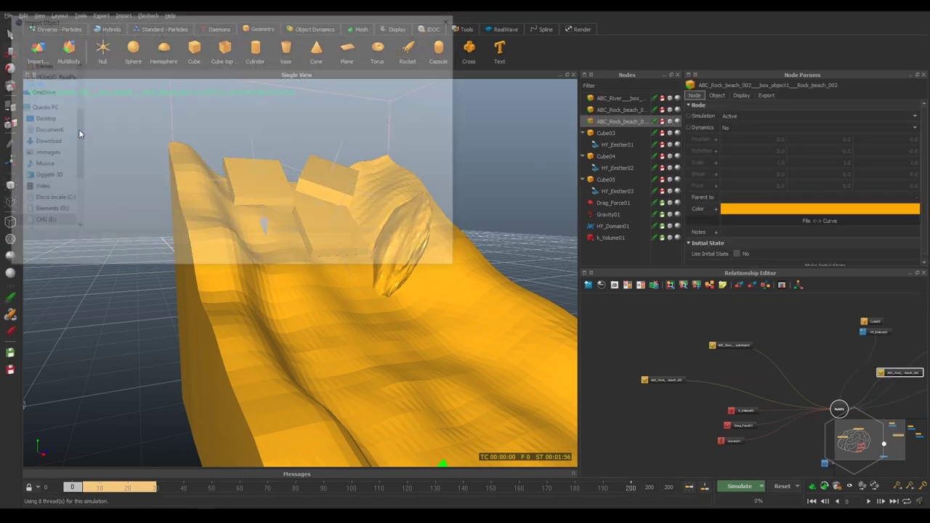
pyautogui.click(129, 194)
pyautogui.click(383, 257)
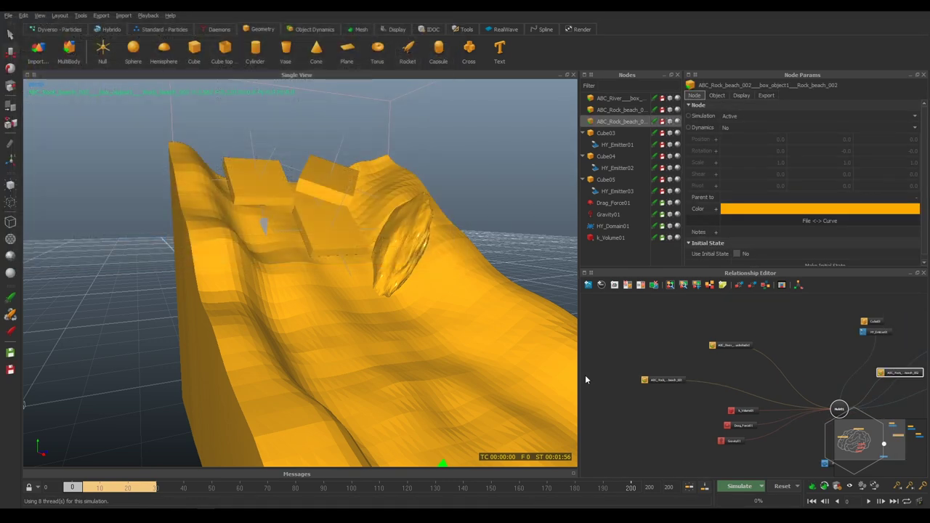
# Move the two new rock nodes into place in the Relationship Editor
pyautogui.moveTo(887, 350); pyautogui.dragTo(580, 326)
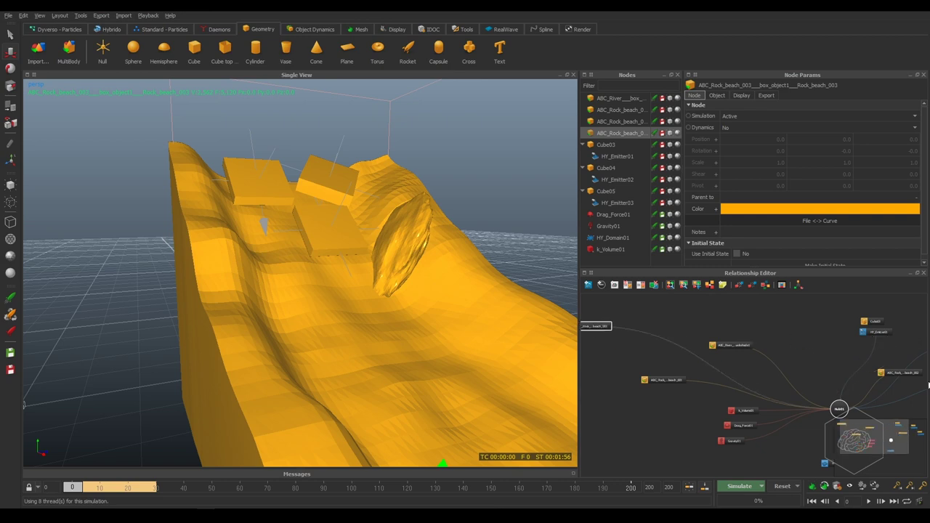
pyautogui.moveTo(889, 371); pyautogui.dragTo(642, 318)
pyautogui.moveTo(642, 318); pyautogui.dragTo(757, 340, button='middle')
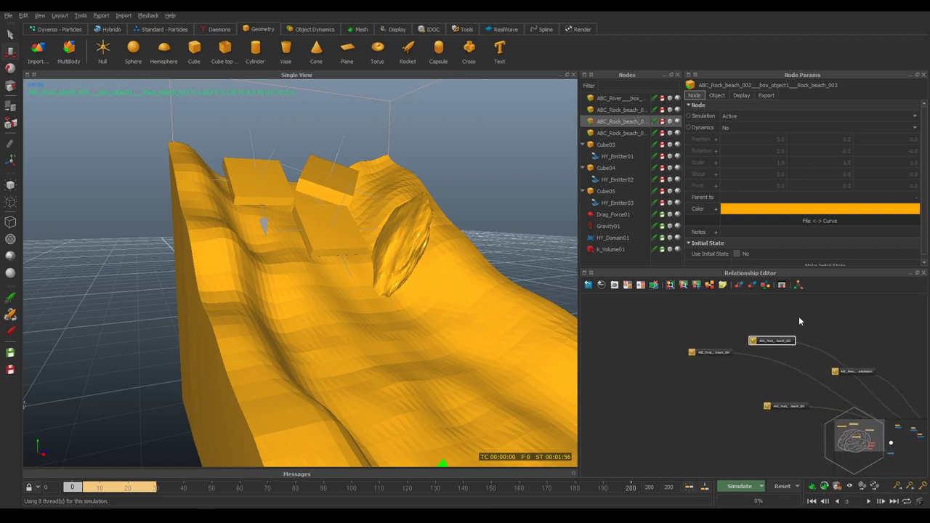
pyautogui.keyDown('ctrl'); pyautogui.click(715, 352); pyautogui.keyUp('ctrl')
pyautogui.moveTo(695, 360); pyautogui.dragTo(730, 318, button='middle')
pyautogui.scroll(2, 795, 338)
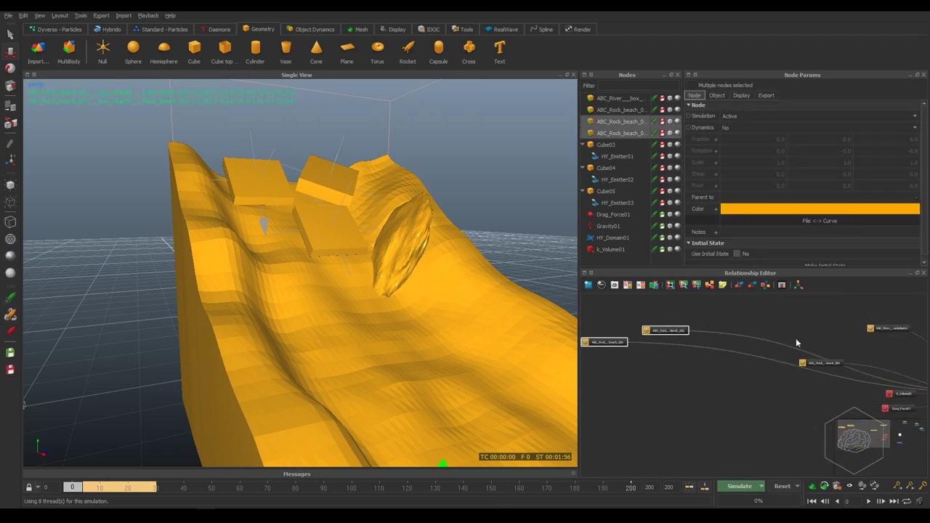
pyautogui.scroll(3, 770, 393)
# Reposition ABC_Rock_beach_001's node and group the three rock nodes together
pyautogui.click(767, 373)
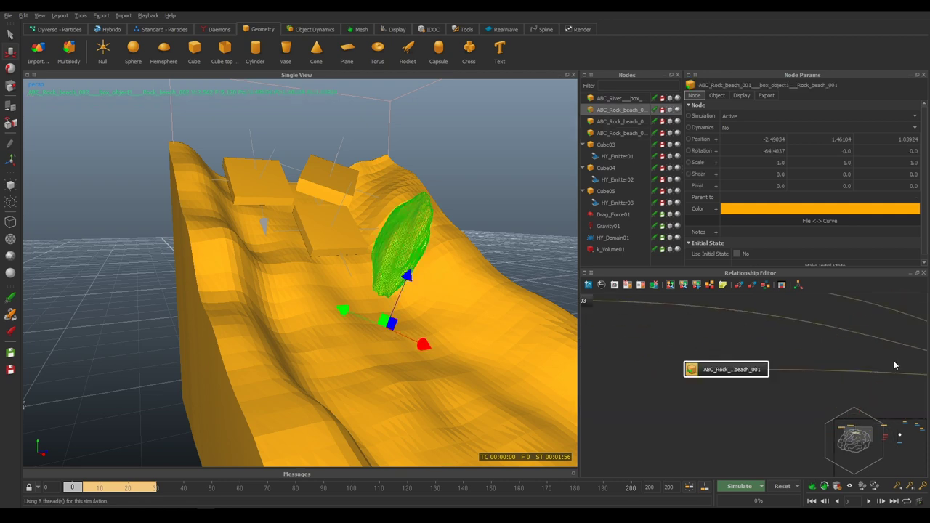
pyautogui.scroll(-2, 734, 370)
pyautogui.moveTo(799, 374); pyautogui.dragTo(723, 399)
pyautogui.scroll(-2, 663, 367)
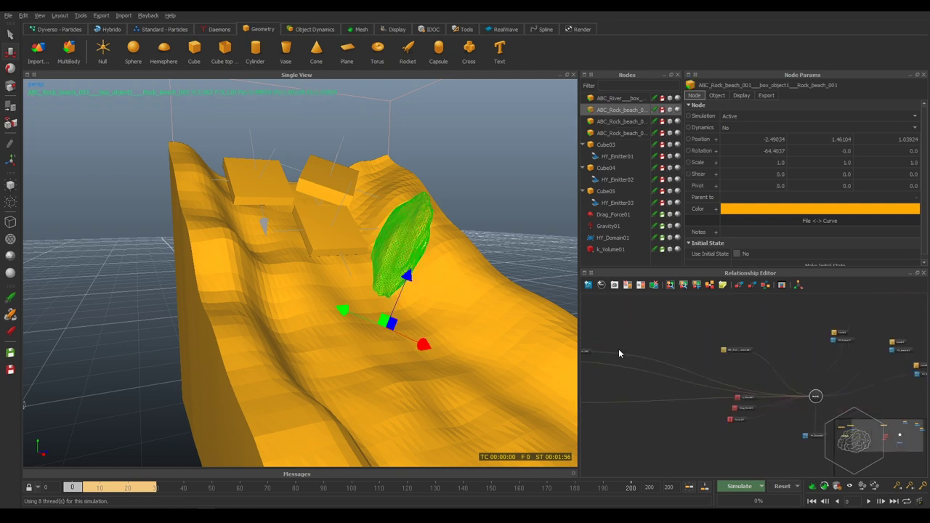
pyautogui.scroll(-2, 618, 349)
pyautogui.scroll(2, 716, 349)
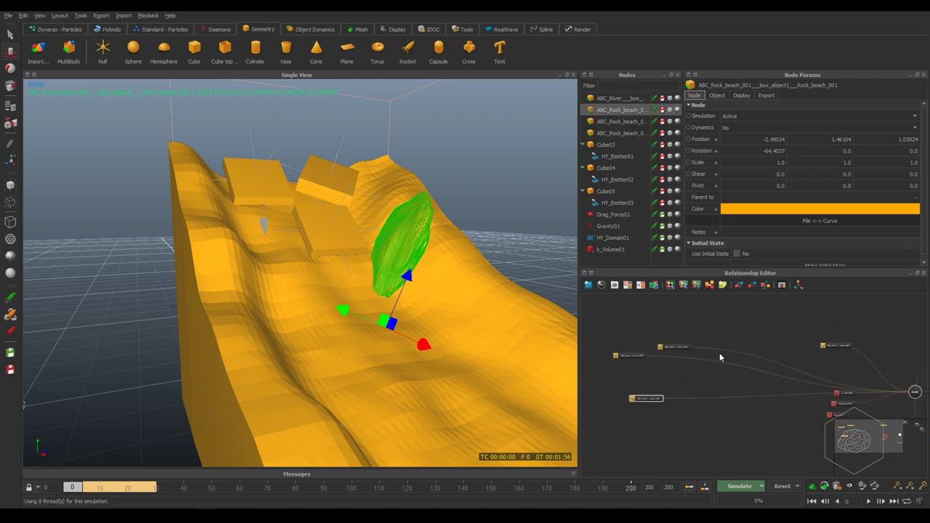
pyautogui.scroll(2, 712, 345)
pyautogui.scroll(2, 624, 335)
pyautogui.moveTo(624, 335)
pyautogui.mouseDown()
pyautogui.moveTo(674, 354)
pyautogui.moveTo(712, 350)
pyautogui.moveTo(643, 323)
pyautogui.mouseUp()
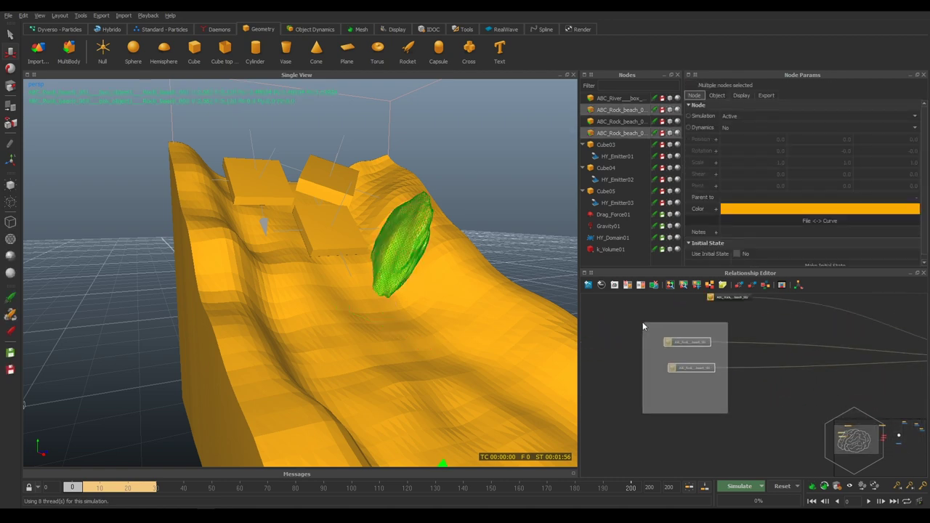
pyautogui.scroll(-1, 719, 341)
# Check each rock's parameters in turn, ending with ABC_Rock_beach_002 selected
pyautogui.moveTo(743, 315); pyautogui.dragTo(582, 477)
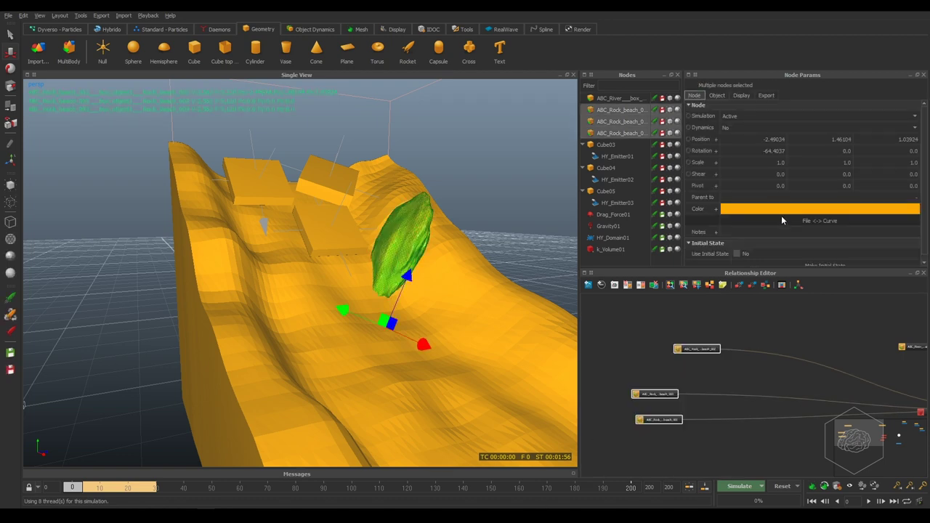
pyautogui.click(790, 303)
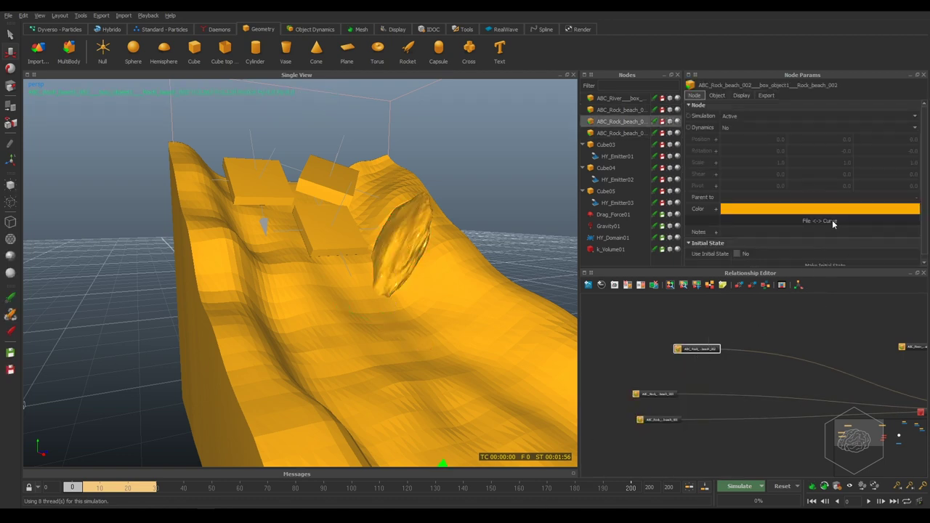
pyautogui.click(674, 420)
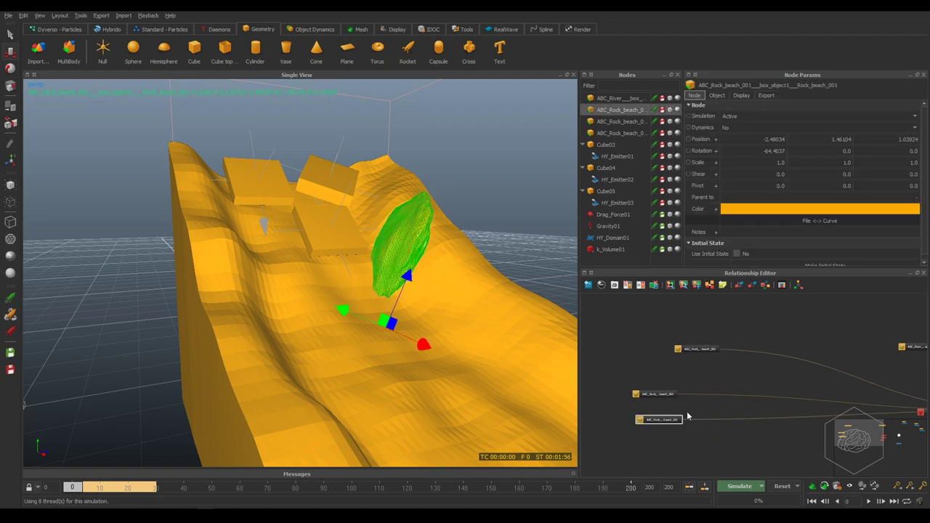
pyautogui.moveTo(661, 420); pyautogui.dragTo(763, 463)
pyautogui.click(833, 221)
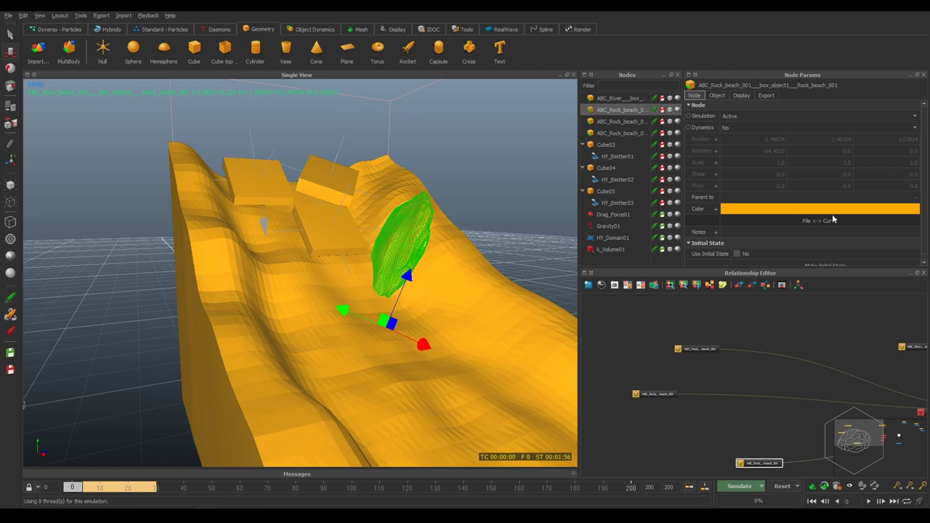
pyautogui.moveTo(683, 377); pyautogui.dragTo(646, 412)
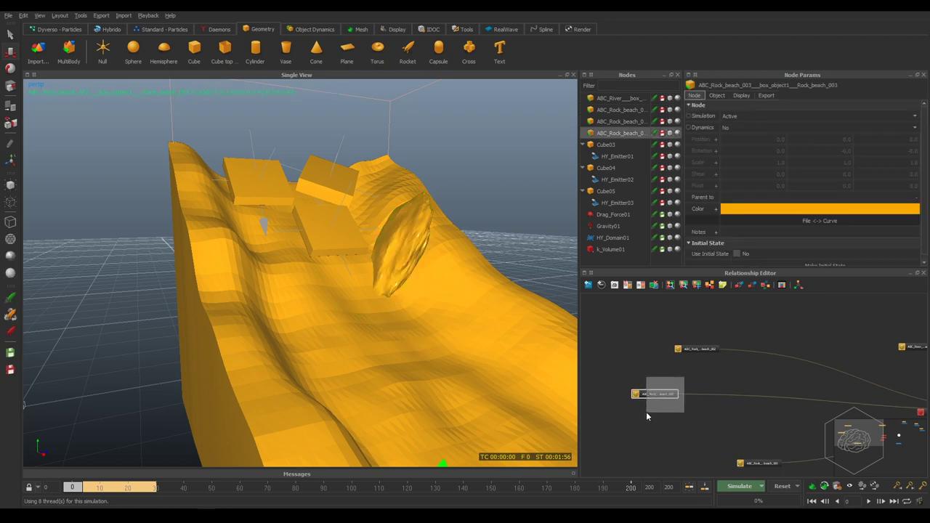
pyautogui.click(823, 220)
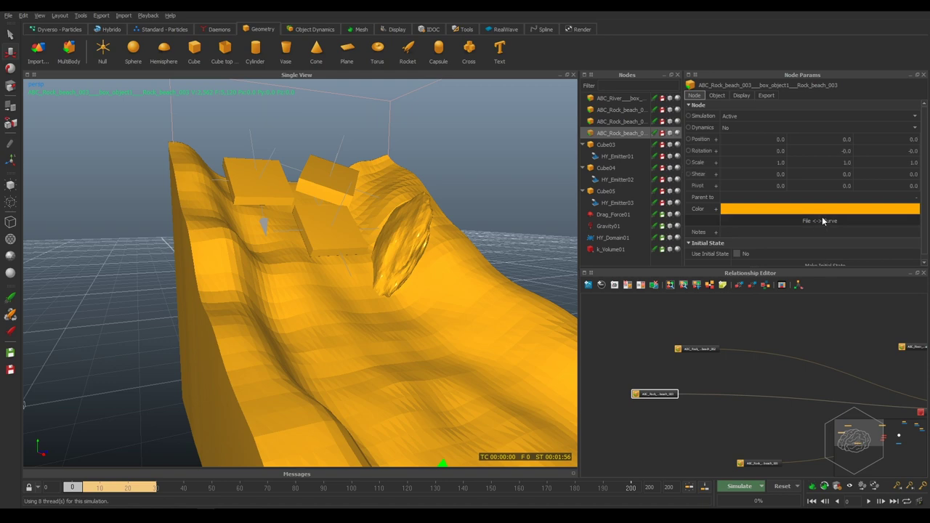
pyautogui.click(679, 348)
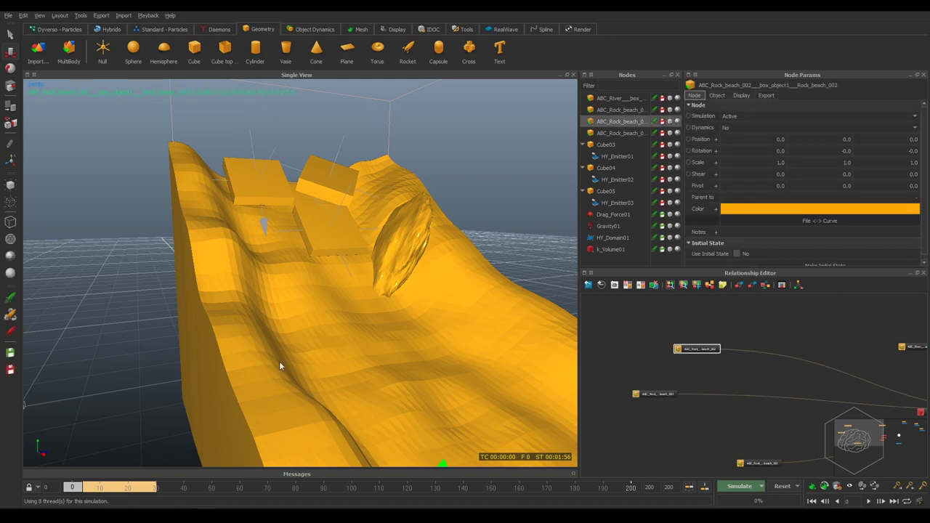
# Frame ABC_Rock_beach_002, raise it up the bank, shift it along X and back along Z
pyautogui.press('f')
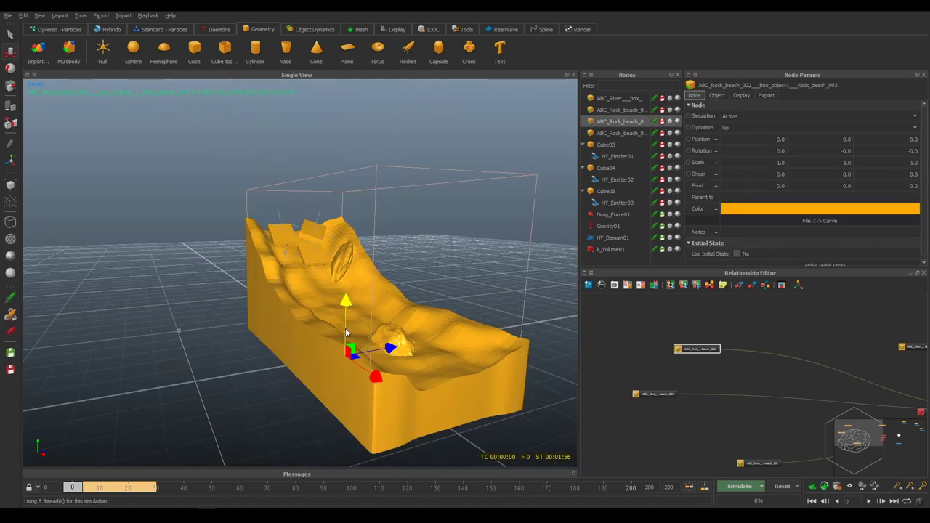
pyautogui.moveTo(351, 334); pyautogui.dragTo(354, 270)
pyautogui.moveTo(354, 269); pyautogui.dragTo(315, 298, button='middle')
pyautogui.scroll(3, 349, 301)
pyautogui.moveTo(377, 306); pyautogui.dragTo(161, 342, button='middle')
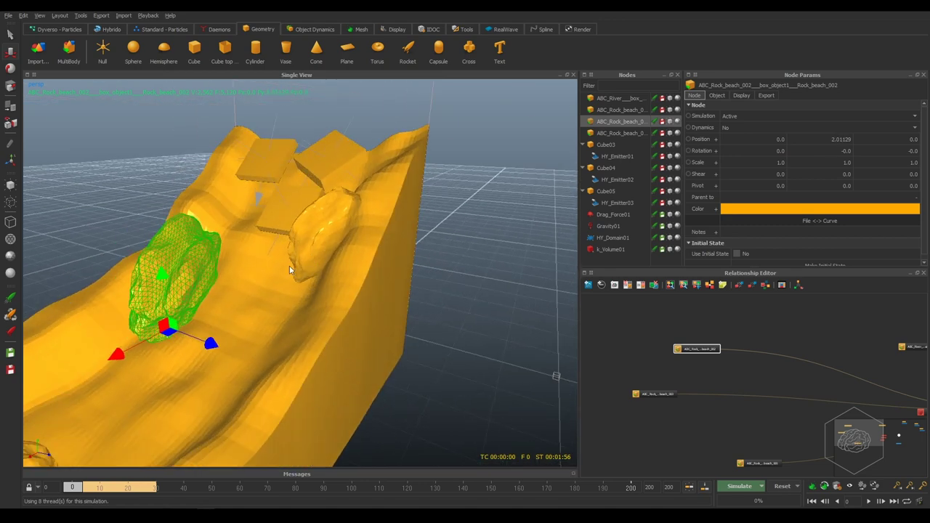
pyautogui.moveTo(160, 344)
pyautogui.mouseDown()
pyautogui.moveTo(242, 274)
pyautogui.moveTo(207, 210)
pyautogui.mouseUp()
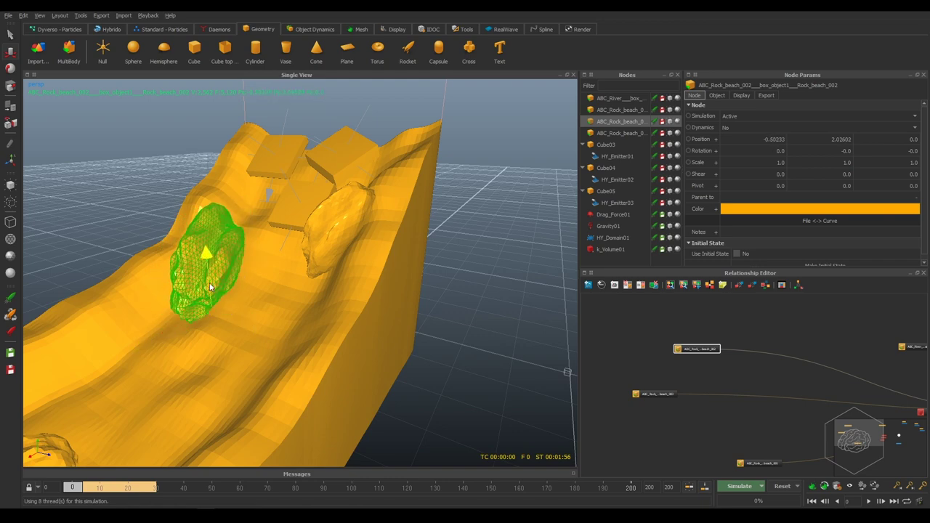
pyautogui.moveTo(207, 211); pyautogui.dragTo(232, 265, button='middle')
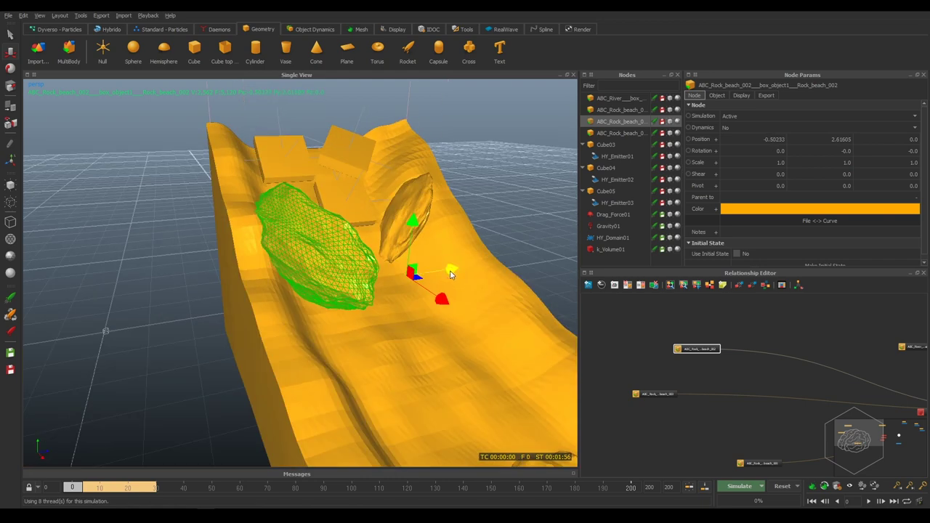
pyautogui.moveTo(460, 267); pyautogui.dragTo(395, 300)
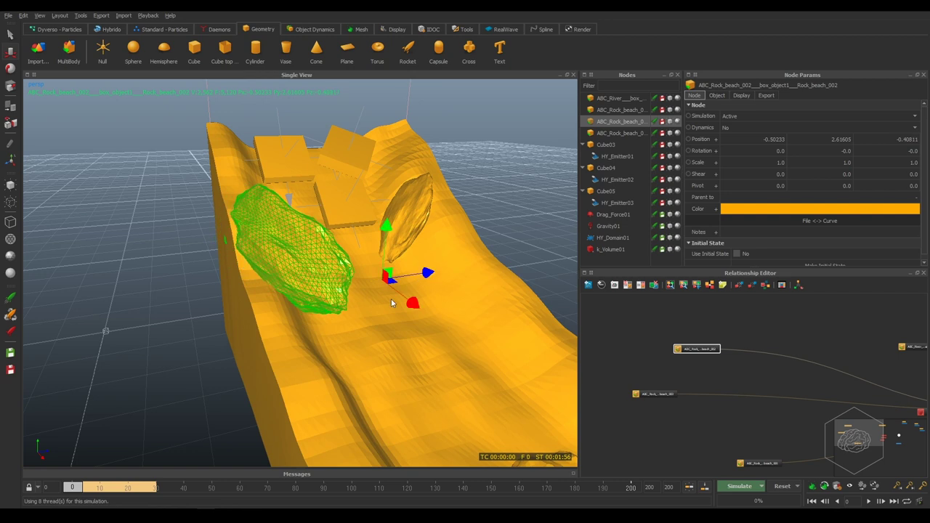
# Turn the rock about its vertical axis and lift it further up the bank
pyautogui.press('e')
pyautogui.moveTo(379, 305); pyautogui.dragTo(363, 307)
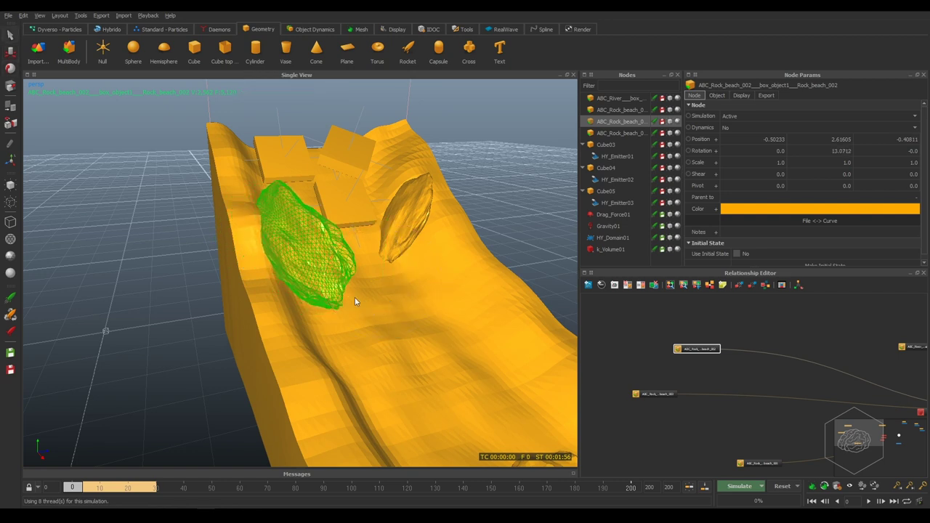
pyautogui.press('w')
pyautogui.moveTo(349, 308)
pyautogui.keyDown('alt'); pyautogui.mouseDown()
pyautogui.moveTo(297, 315)
pyautogui.moveTo(201, 371)
pyautogui.moveTo(190, 331)
pyautogui.moveTo(200, 303)
pyautogui.mouseUp(); pyautogui.keyUp('alt')
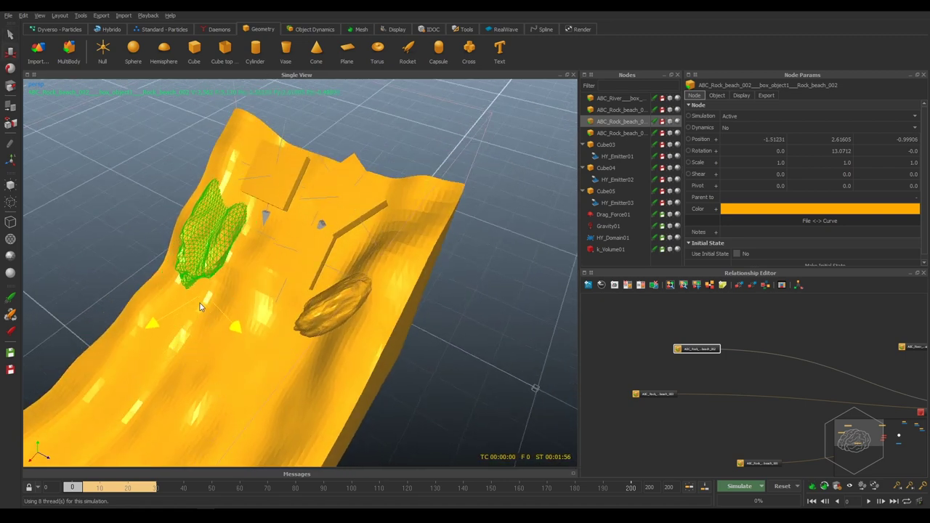
pyautogui.moveTo(202, 267); pyautogui.dragTo(191, 239)
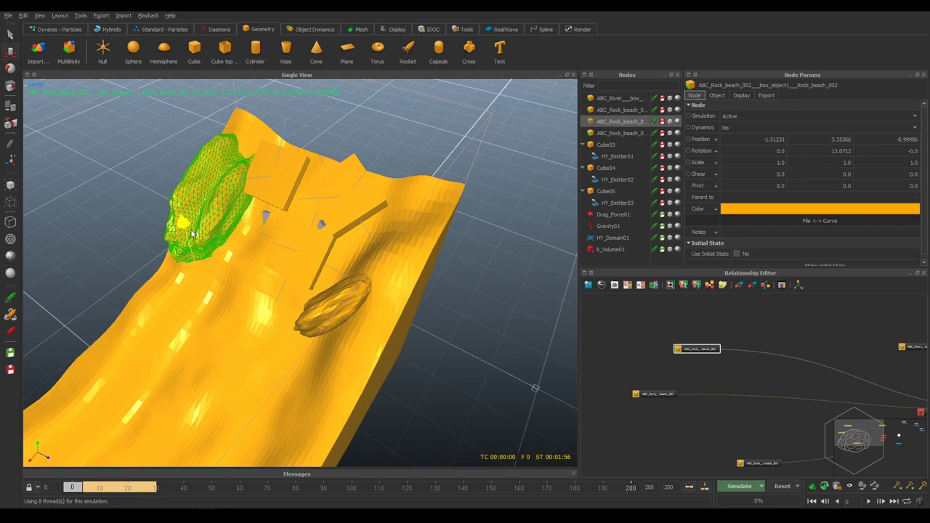
pyautogui.moveTo(236, 307)
pyautogui.keyDown('alt'); pyautogui.mouseDown()
pyautogui.moveTo(193, 216)
pyautogui.moveTo(246, 310)
pyautogui.moveTo(286, 304)
pyautogui.mouseUp(); pyautogui.keyUp('alt')
# Tilt the rock to follow the slope and settle it at -1.5858, 3.20592, -1.1053
pyautogui.press('e')
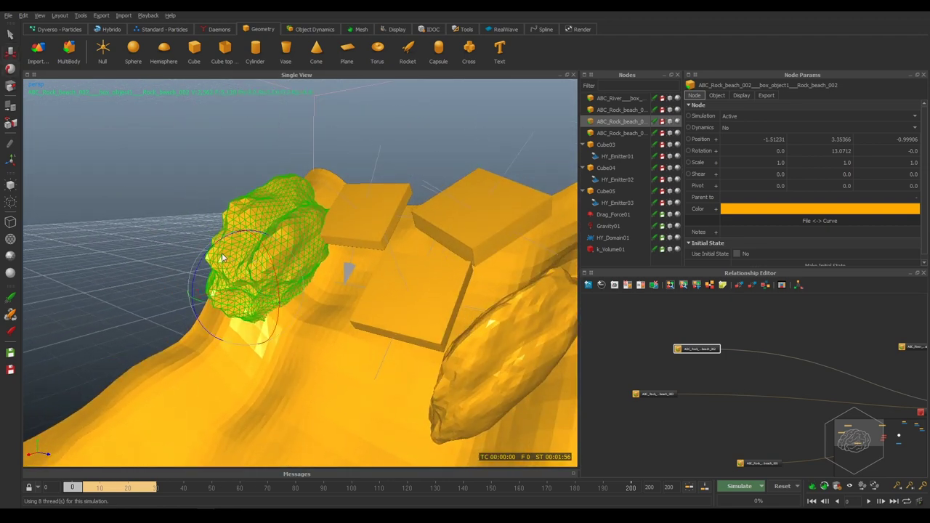
pyautogui.moveTo(212, 256)
pyautogui.mouseDown()
pyautogui.moveTo(208, 271)
pyautogui.moveTo(218, 279)
pyautogui.mouseUp()
pyautogui.press('w')
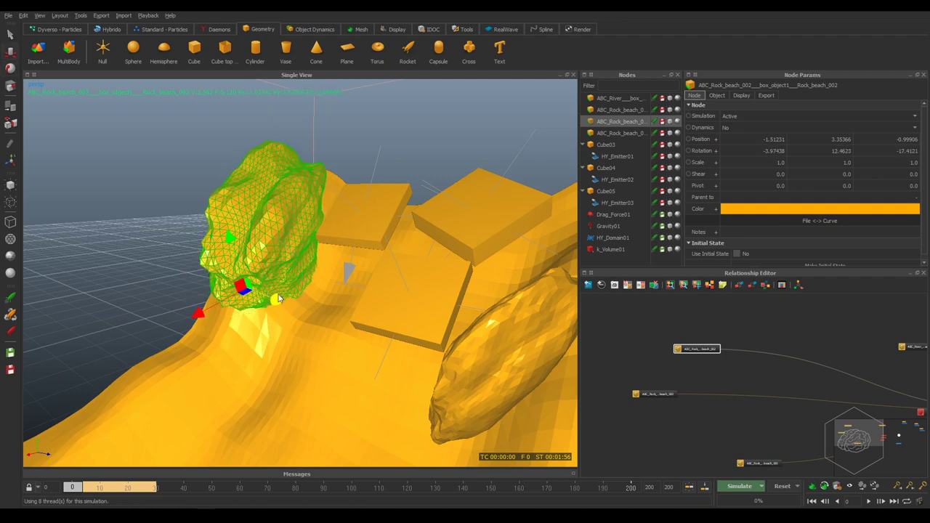
pyautogui.moveTo(279, 298)
pyautogui.mouseDown()
pyautogui.moveTo(269, 299)
pyautogui.moveTo(309, 305)
pyautogui.moveTo(374, 278)
pyautogui.moveTo(331, 281)
pyautogui.mouseUp()
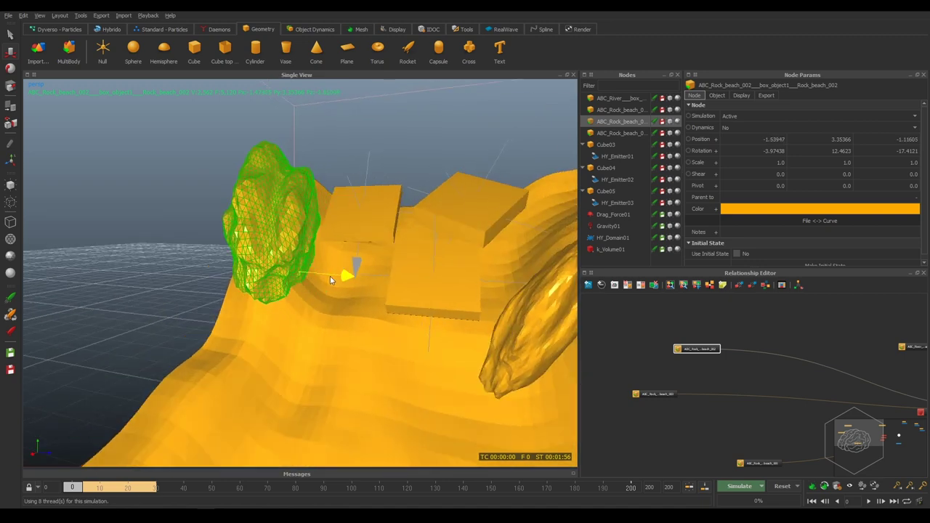
pyautogui.moveTo(298, 251)
pyautogui.mouseDown()
pyautogui.moveTo(313, 270)
pyautogui.moveTo(354, 259)
pyautogui.moveTo(292, 352)
pyautogui.mouseUp()
# Inspect the lower rock ABC_Rock_beach_003 from low angles, then locate ABC_River in the graph
pyautogui.click(290, 353)
pyautogui.moveTo(517, 282)
pyautogui.keyDown('alt'); pyautogui.mouseDown()
pyautogui.moveTo(436, 314)
pyautogui.moveTo(443, 329)
pyautogui.moveTo(392, 319)
pyautogui.mouseUp(); pyautogui.keyUp('alt')
pyautogui.keyDown('alt'); pyautogui.moveTo(378, 282); pyautogui.dragTo(290, 350); pyautogui.keyUp('alt')
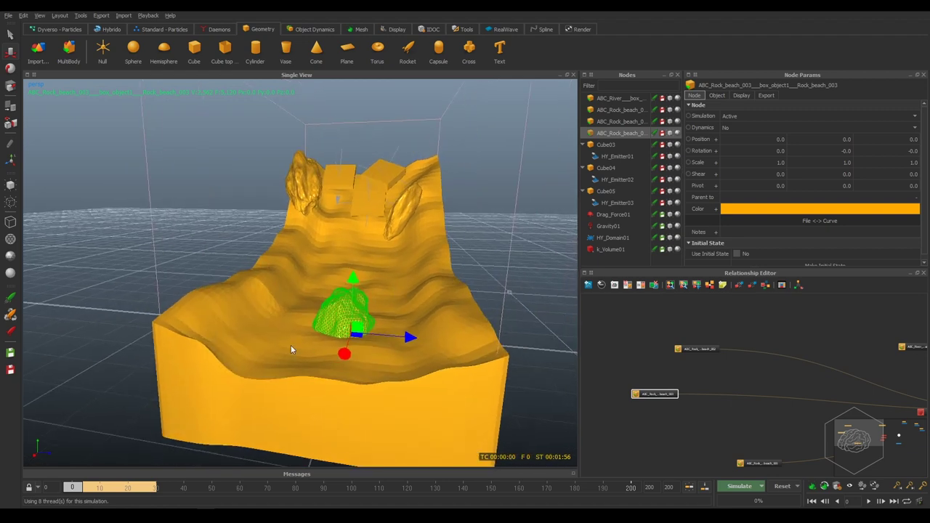
pyautogui.keyDown('alt'); pyautogui.moveTo(474, 309); pyautogui.dragTo(430, 331); pyautogui.keyUp('alt')
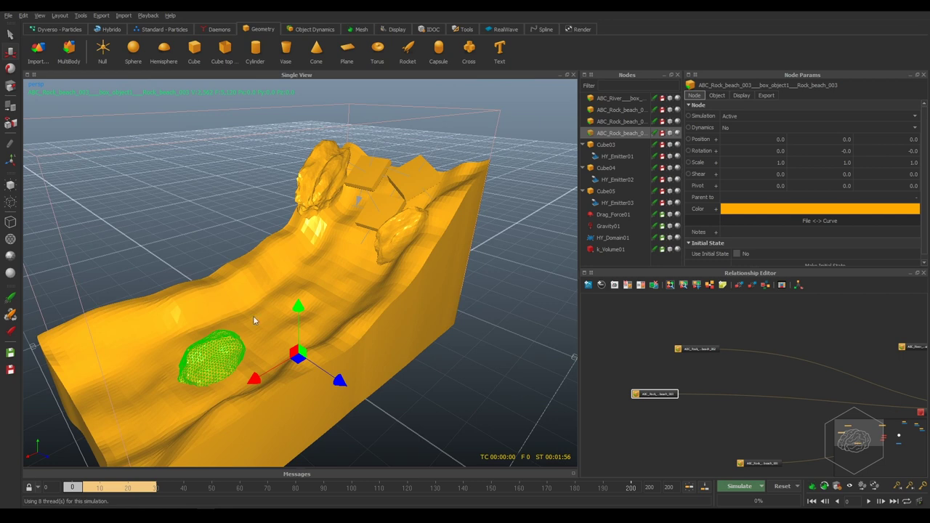
pyautogui.moveTo(689, 375); pyautogui.dragTo(730, 358, button='middle')
pyautogui.click(748, 356)
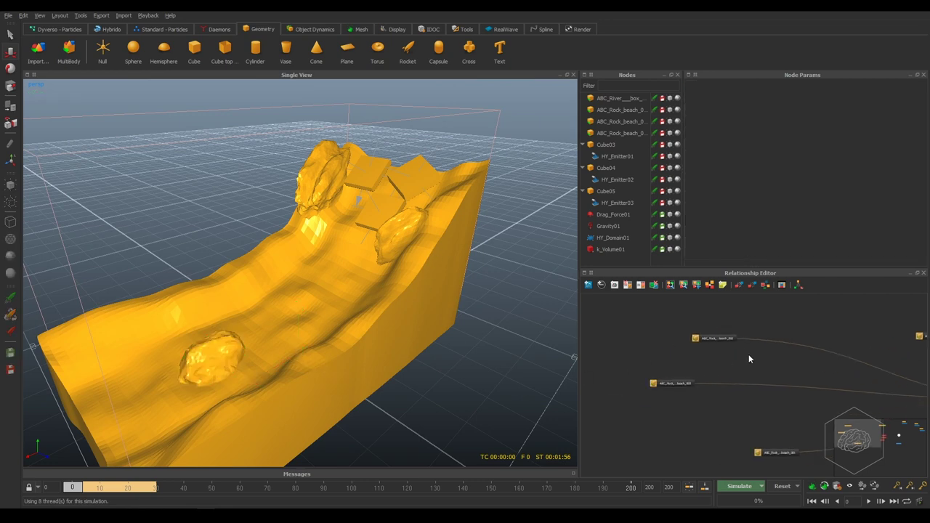
pyautogui.click(670, 383)
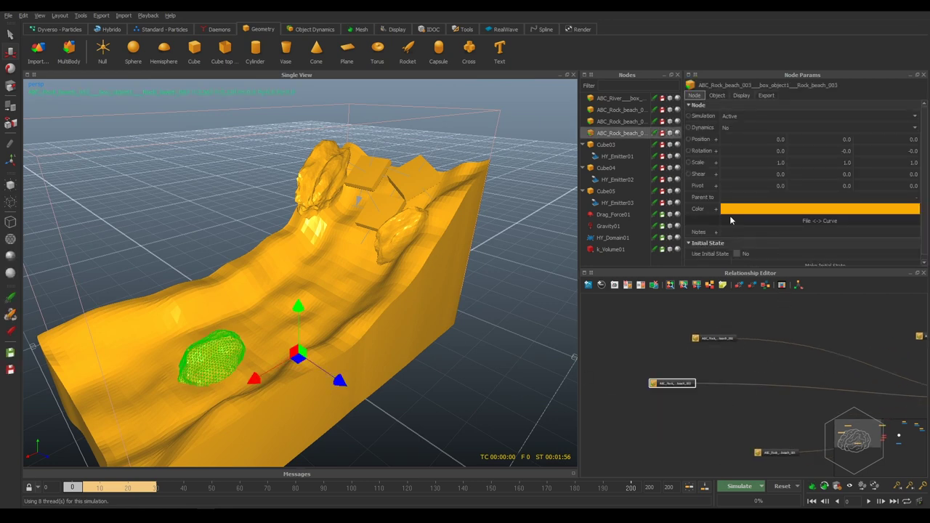
pyautogui.moveTo(792, 322); pyautogui.dragTo(715, 326, button='middle')
# Hide the ABC_River terrain by unchecking Visible in its Display settings
pyautogui.click(862, 339)
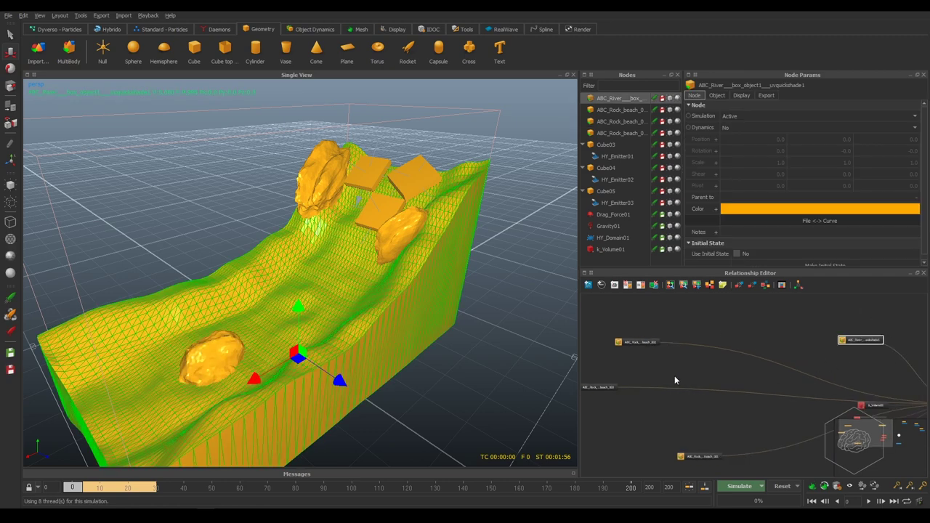
pyautogui.click(744, 97)
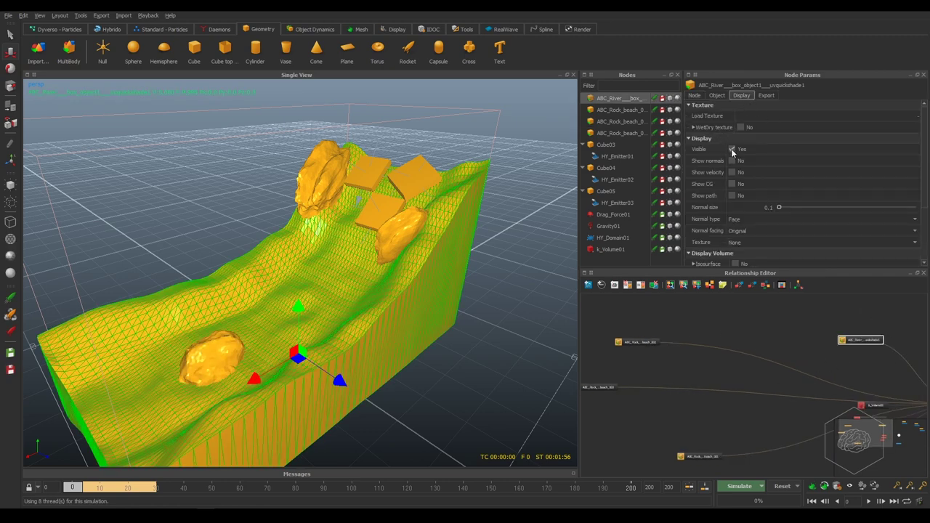
pyautogui.click(731, 149)
# Select ABC_Rock_beach_003, zoom in on it, and save the scene
pyautogui.moveTo(695, 385); pyautogui.dragTo(740, 362, button='middle')
pyautogui.click(726, 355)
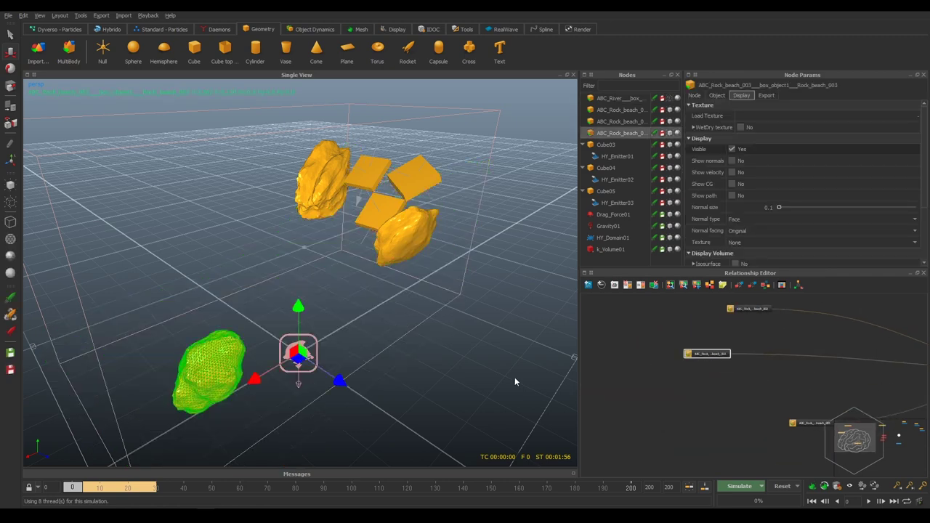
pyautogui.keyDown('alt'); pyautogui.moveTo(198, 339); pyautogui.dragTo(322, 234); pyautogui.keyUp('alt')
pyautogui.keyDown('alt'); pyautogui.moveTo(322, 234); pyautogui.dragTo(243, 310, button='right'); pyautogui.keyUp('alt')
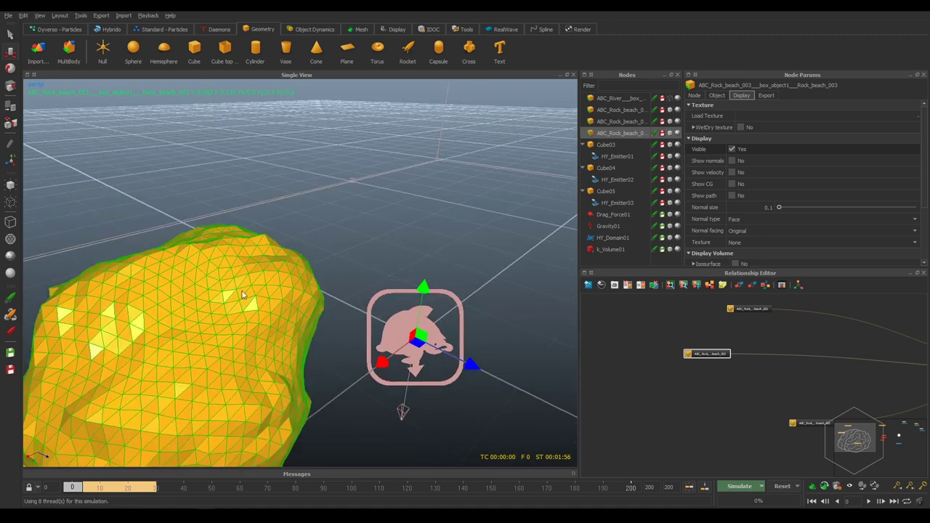
pyautogui.keyDown('alt'); pyautogui.moveTo(243, 310); pyautogui.dragTo(313, 254); pyautogui.keyUp('alt')
pyautogui.hotkey('ctrl', 's')
# Turn on ABC_Rock_beach_003's Isosurface display to show its volume inside the mesh
pyautogui.keyDown('alt'); pyautogui.moveTo(322, 257); pyautogui.dragTo(409, 266, button='right'); pyautogui.keyUp('alt')
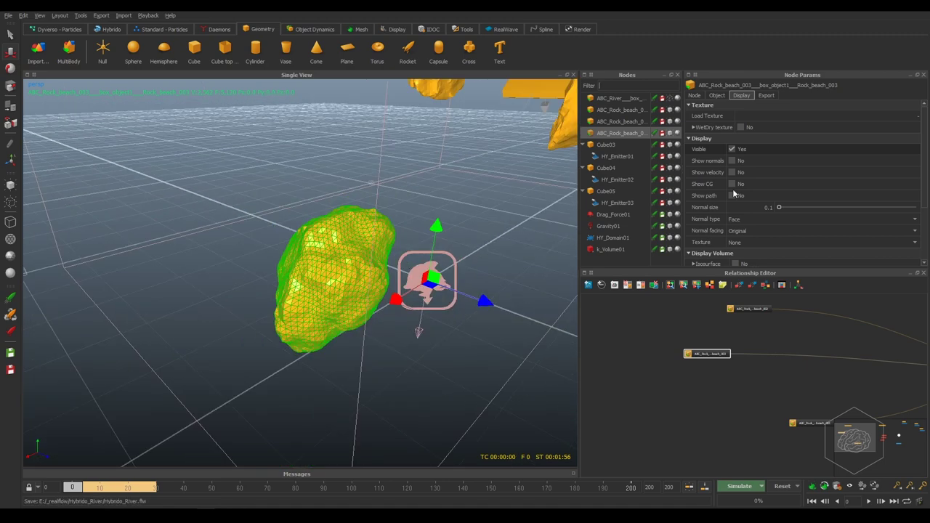
pyautogui.scroll(-2, 729, 231)
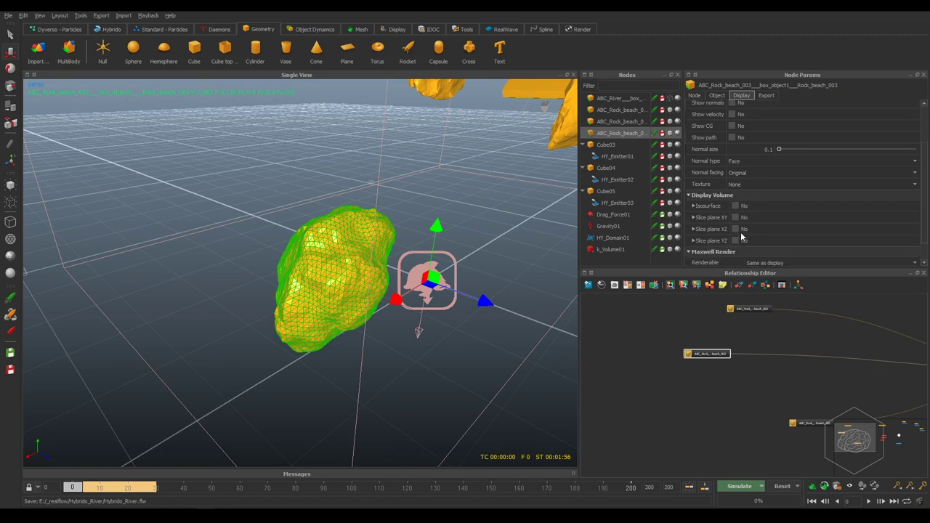
pyautogui.click(735, 206)
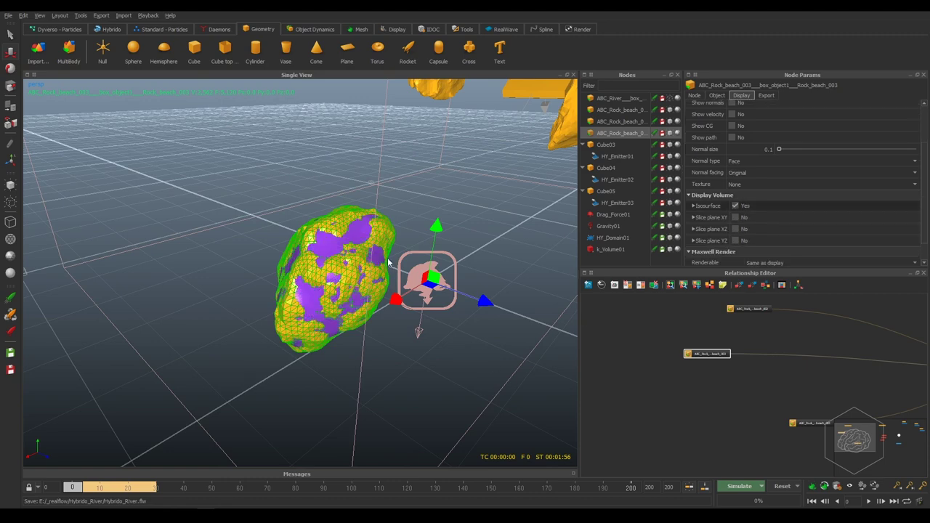
pyautogui.keyDown('alt'); pyautogui.moveTo(389, 263); pyautogui.dragTo(269, 274); pyautogui.keyUp('alt')
pyautogui.keyDown('alt'); pyautogui.moveTo(270, 274); pyautogui.dragTo(221, 280, button='right'); pyautogui.keyUp('alt')
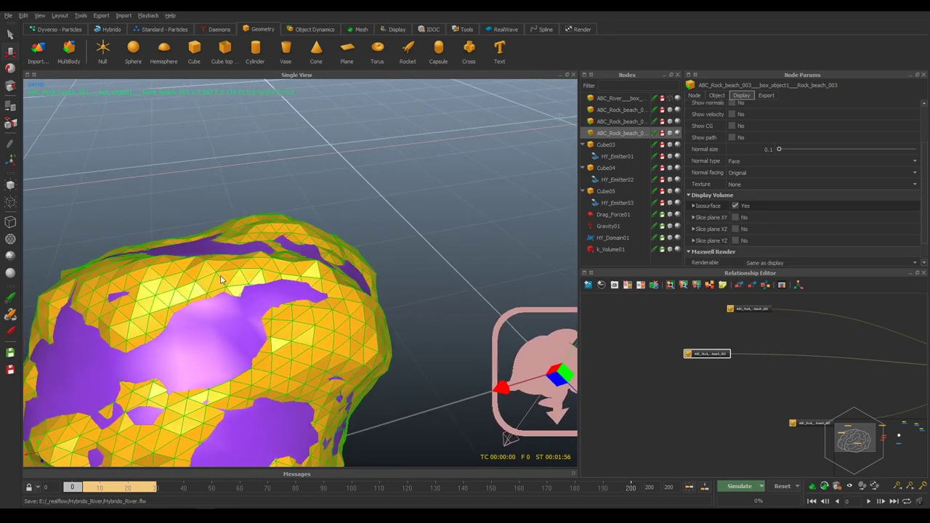
# Select the lower beach rock ABC_Rock_beach_003 and show its Object settings
pyautogui.keyDown('alt'); pyautogui.moveTo(222, 279); pyautogui.dragTo(394, 329); pyautogui.keyUp('alt')
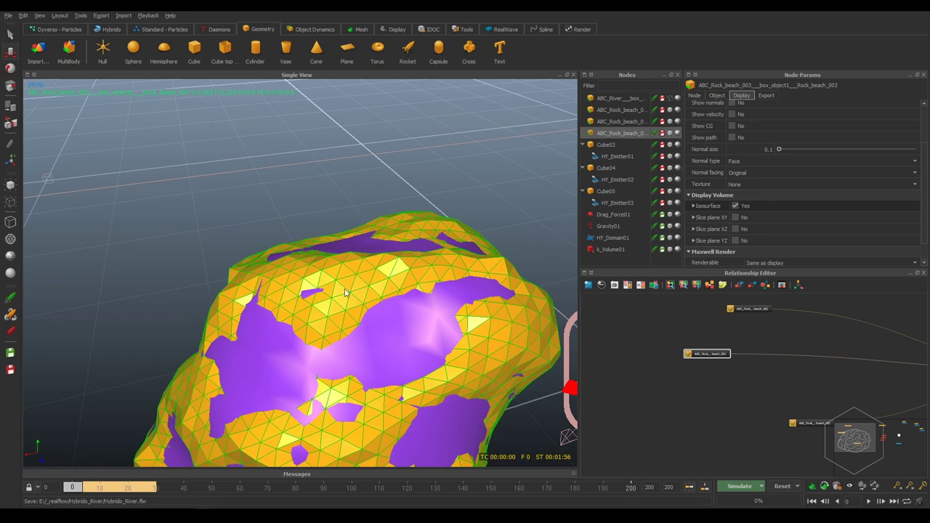
pyautogui.scroll(3, 775, 206)
pyautogui.click(717, 96)
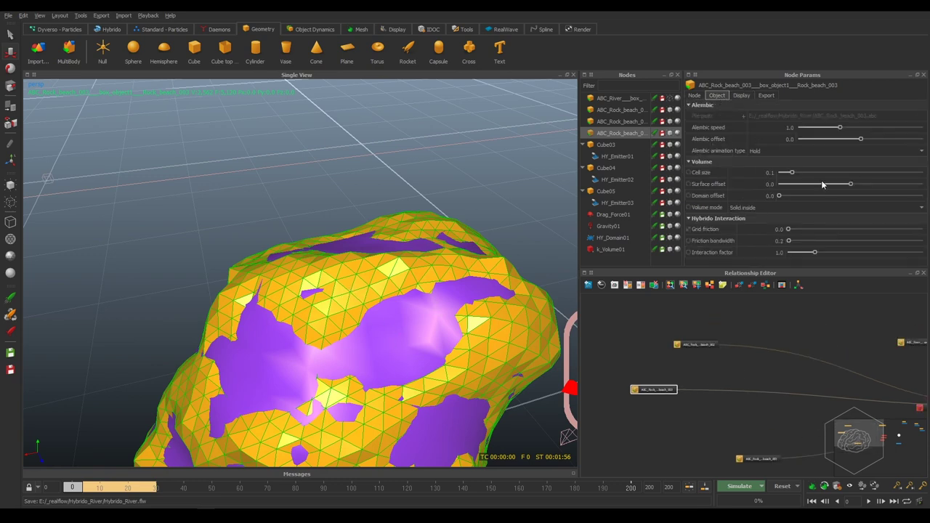
pyautogui.click(834, 337)
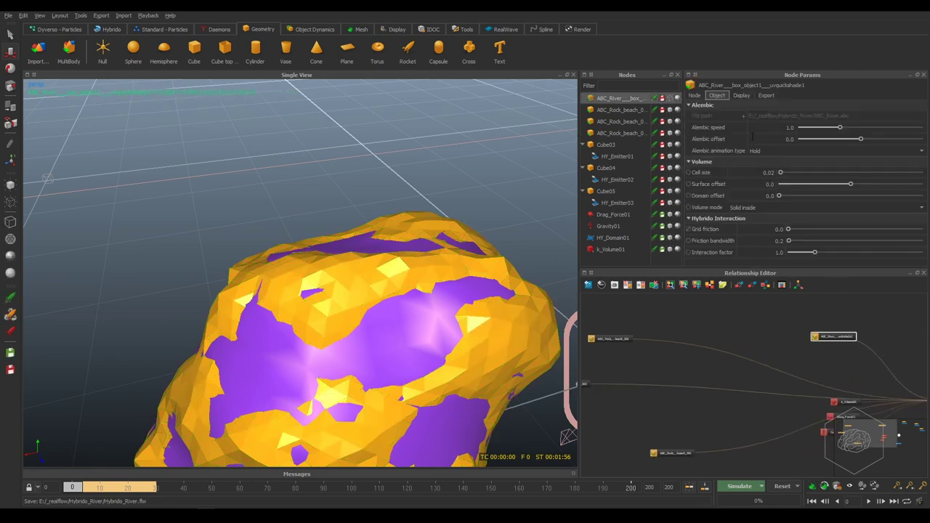
pyautogui.moveTo(606, 390); pyautogui.dragTo(751, 318, button='middle')
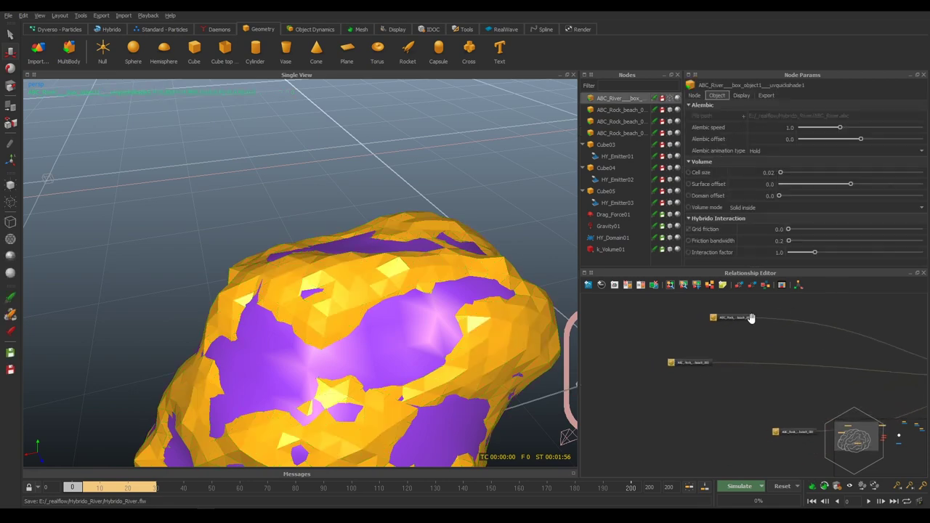
pyautogui.click(689, 362)
# Set ABC_Rock_beach_003's volume Cell size to 0.01
pyautogui.doubleClick(770, 172)
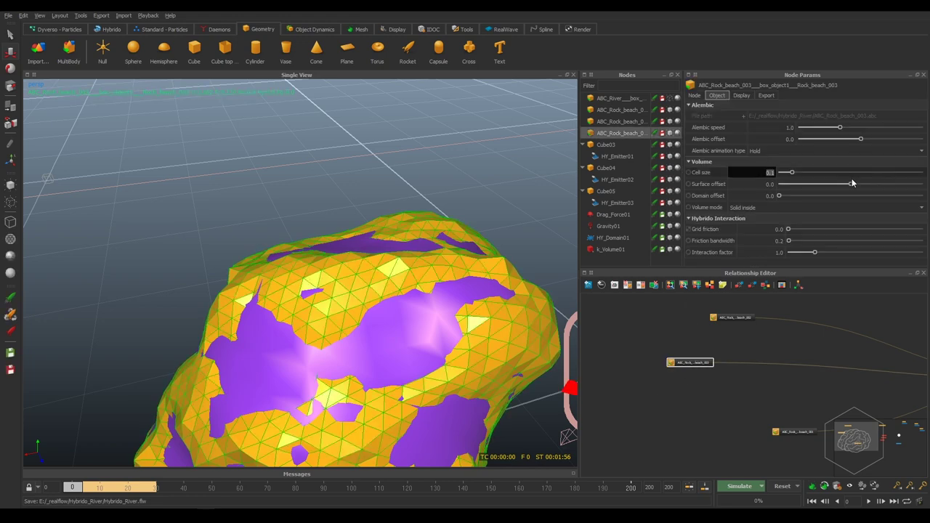
pyautogui.write('0.02')
pyautogui.press('Return')
pyautogui.moveTo(450, 265)
pyautogui.keyDown('alt'); pyautogui.mouseDown()
pyautogui.moveTo(428, 273)
pyautogui.moveTo(427, 258)
pyautogui.mouseUp(); pyautogui.keyUp('alt')
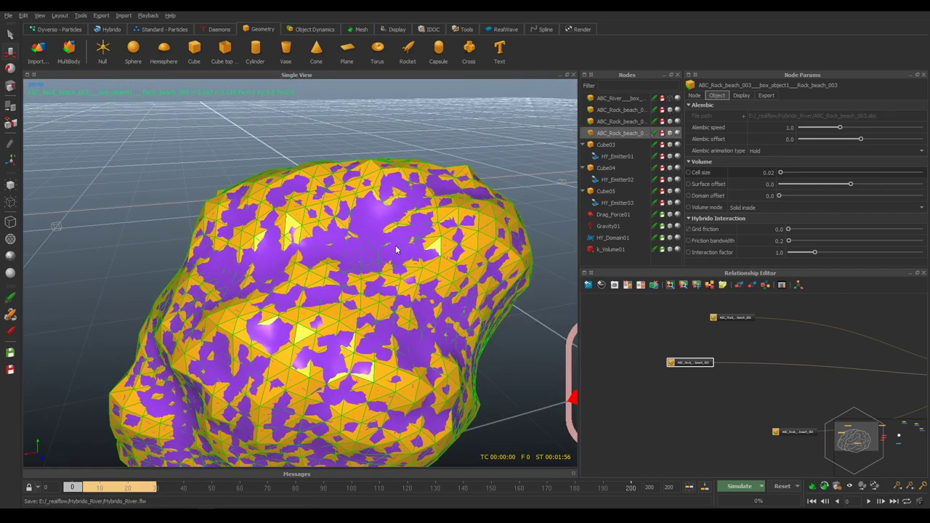
pyautogui.keyDown('alt'); pyautogui.moveTo(371, 273); pyautogui.dragTo(355, 288); pyautogui.keyUp('alt')
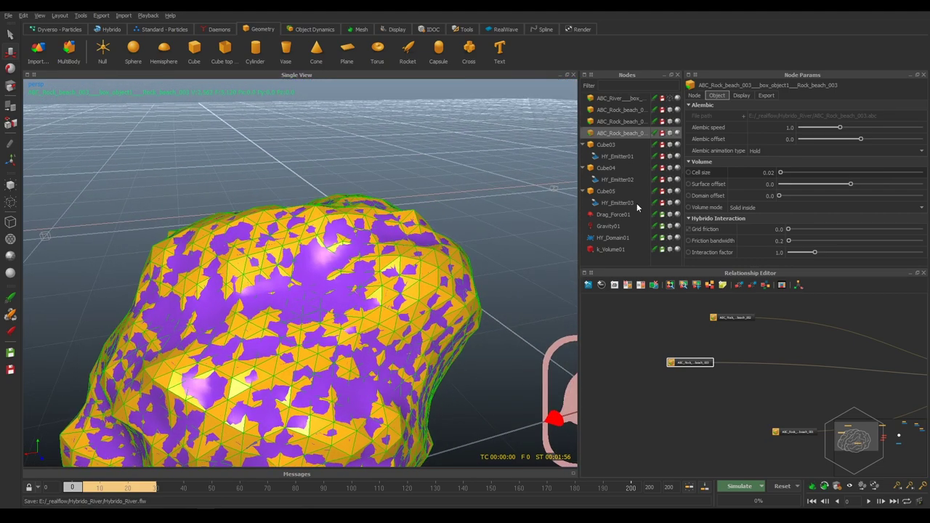
pyautogui.doubleClick(763, 172)
pyautogui.press('BackSpace')
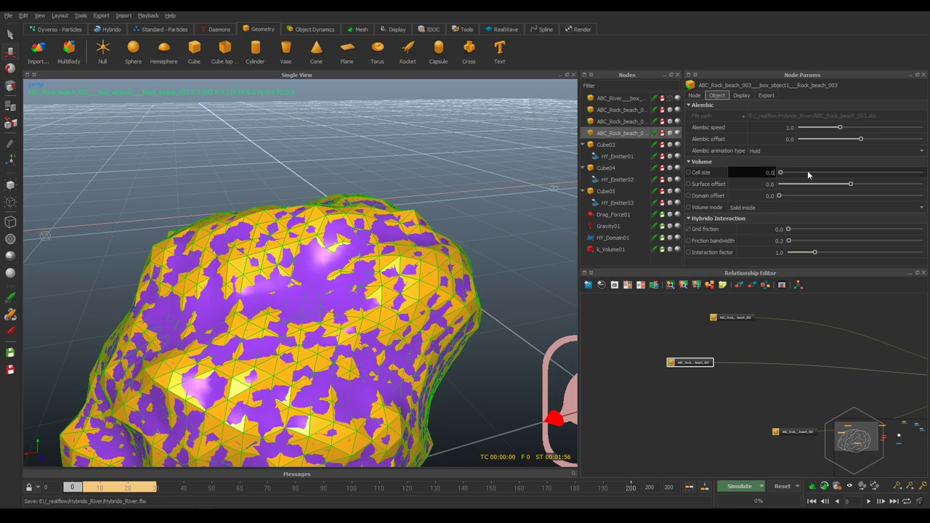
pyautogui.write('1')
pyautogui.press('Return')
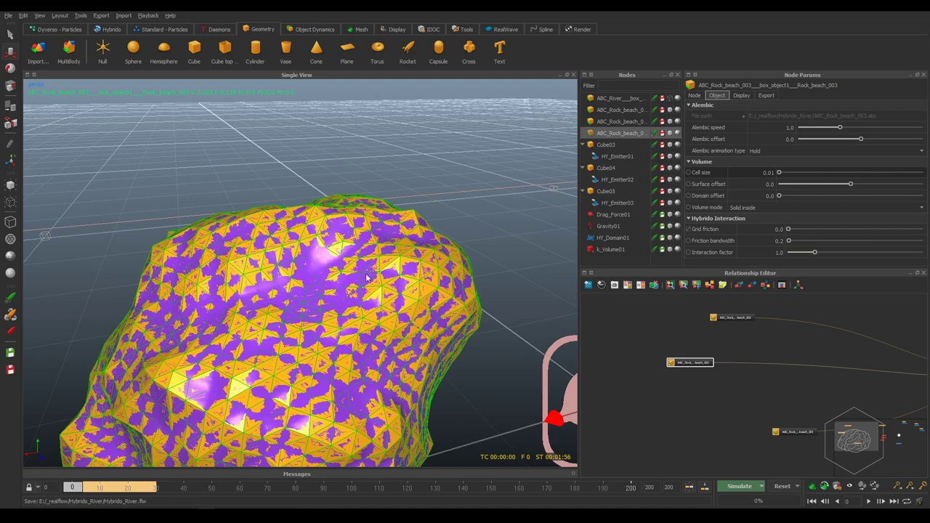
# Select ABC_Rock_beach_001 and ABC_Rock_beach_002 in the Relationship Editor and give both Cell size 0.01
pyautogui.keyDown('alt'); pyautogui.moveTo(367, 278); pyautogui.dragTo(720, 355); pyautogui.keyUp('alt')
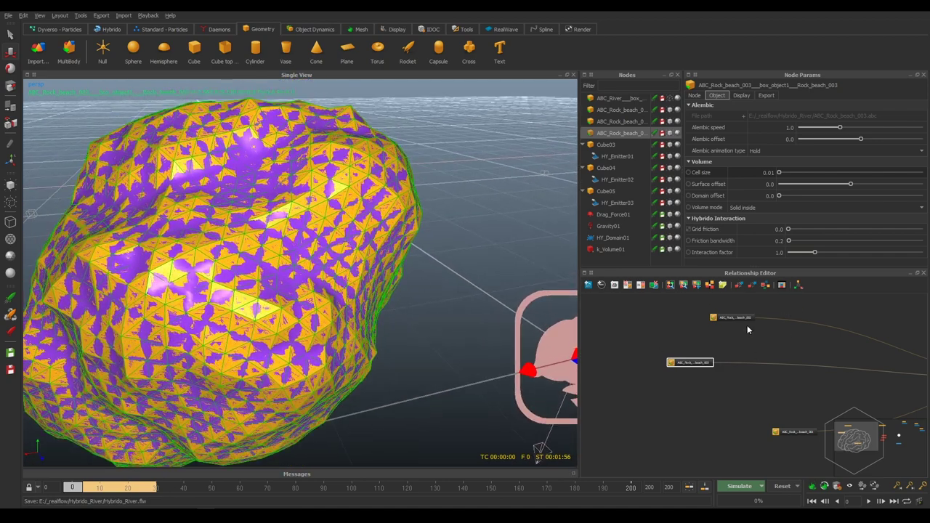
pyautogui.moveTo(792, 322); pyautogui.dragTo(732, 356)
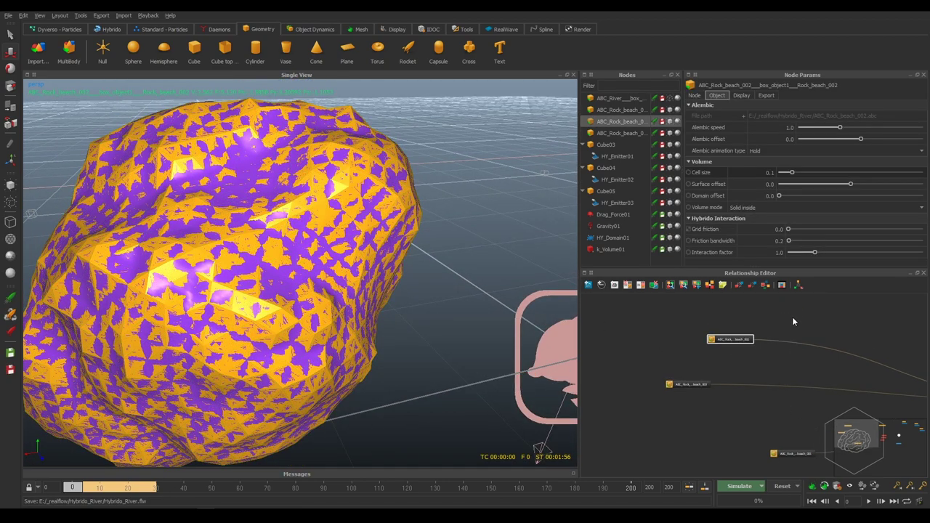
pyautogui.moveTo(801, 422); pyautogui.dragTo(751, 378, button='middle')
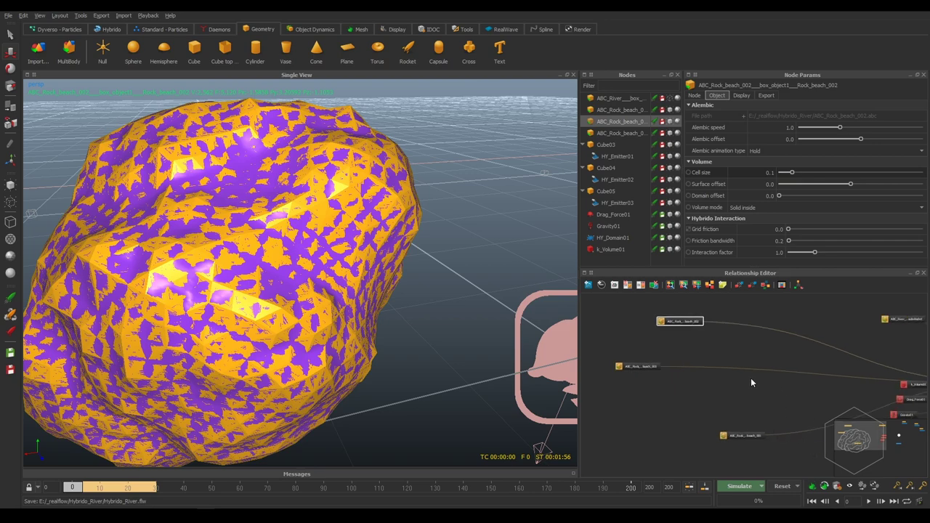
pyautogui.click(735, 435)
pyautogui.keyDown('ctrl'); pyautogui.click(674, 321); pyautogui.keyUp('ctrl')
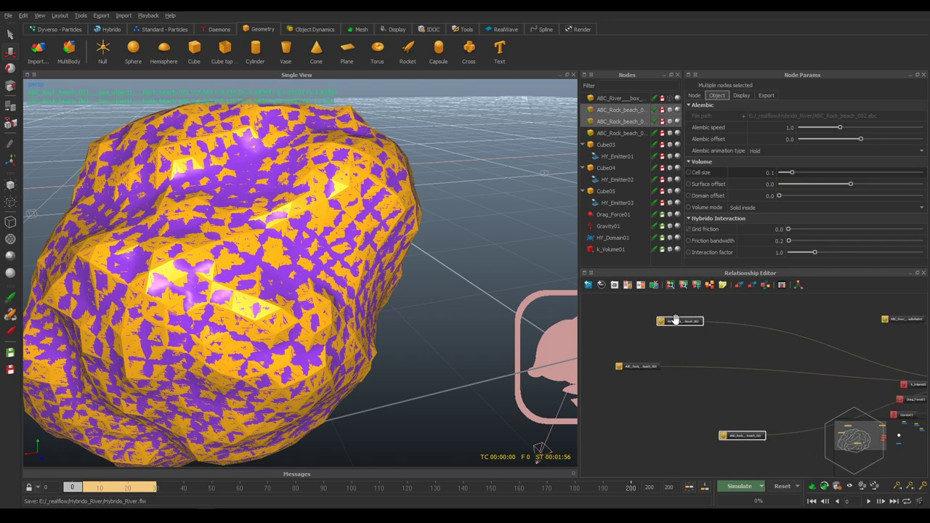
pyautogui.click(751, 174)
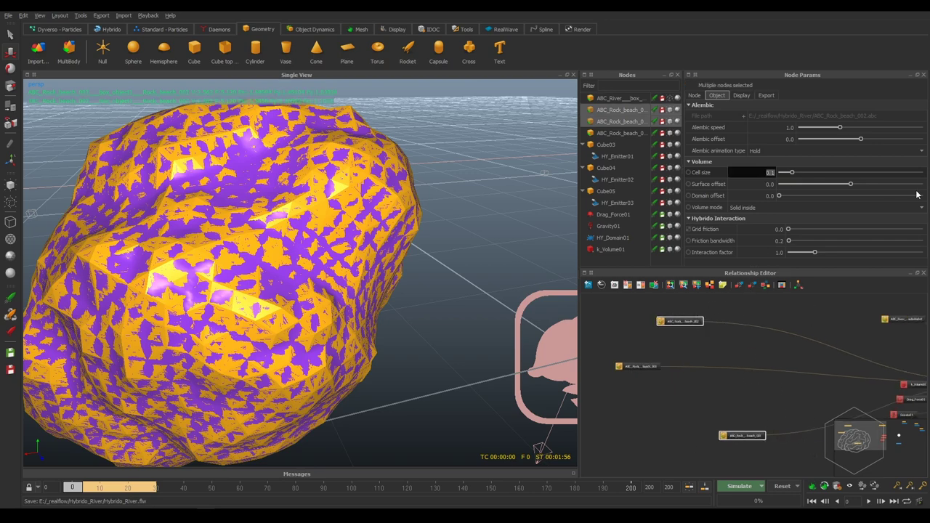
pyautogui.write('0.01')
pyautogui.press('Return')
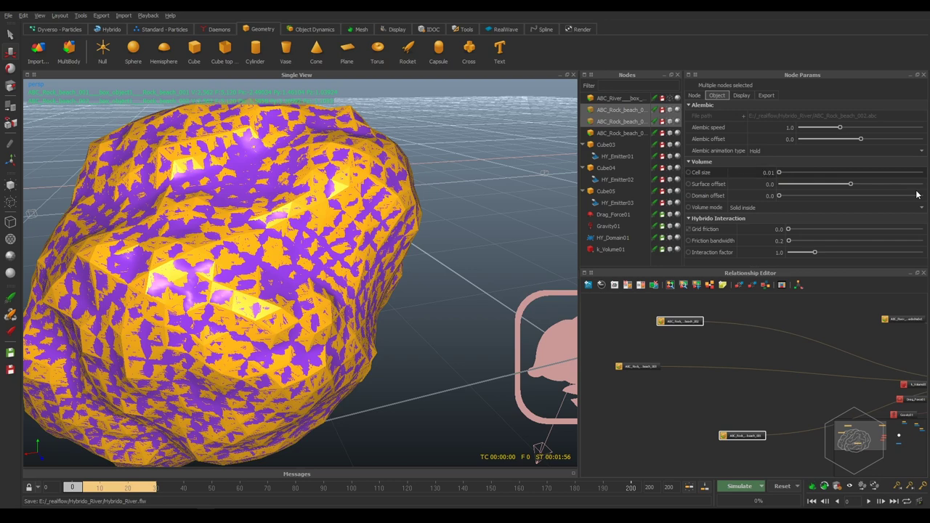
pyautogui.click(638, 366)
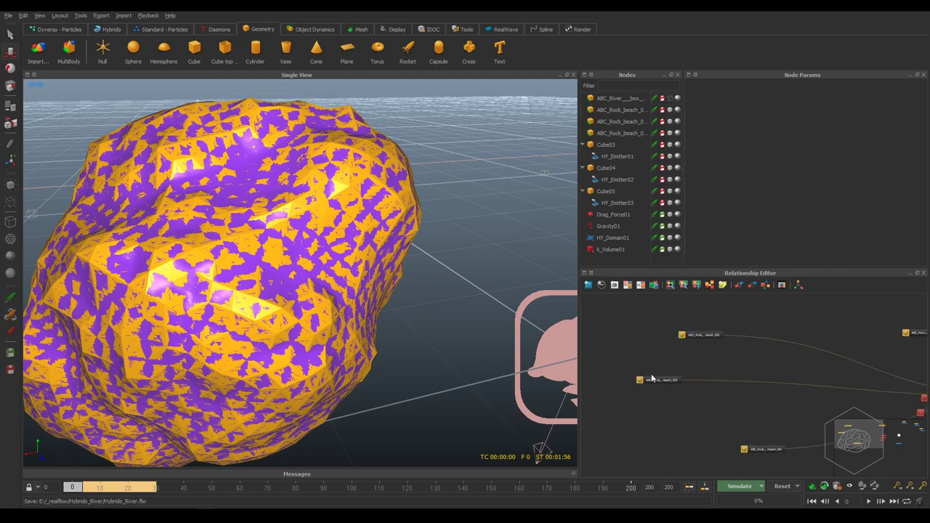
# Turn off the Isosurface display for the rock in its Display settings
pyautogui.click(739, 96)
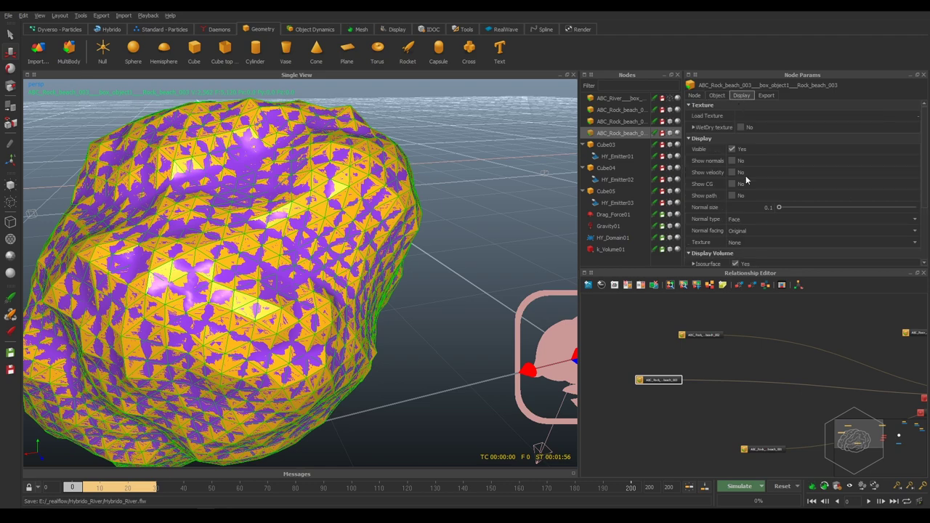
pyautogui.click(731, 149)
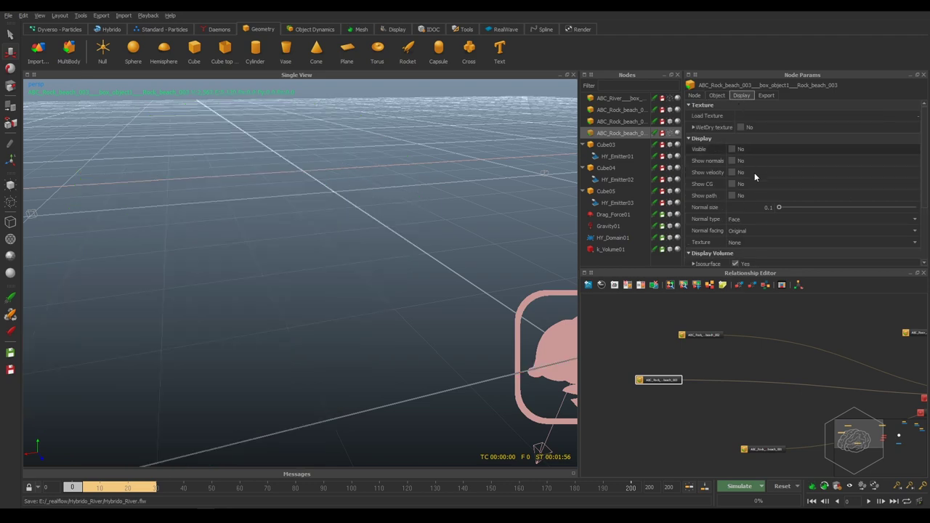
pyautogui.click(732, 149)
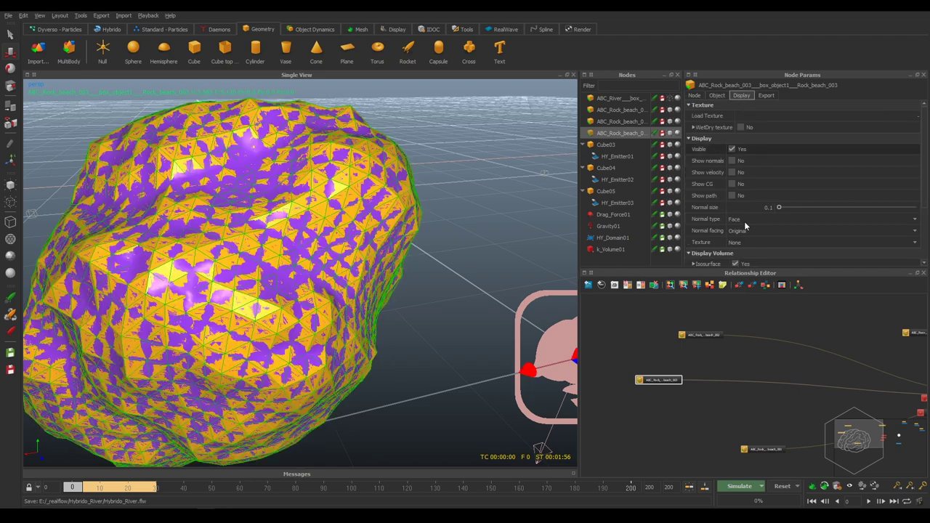
pyautogui.click(735, 263)
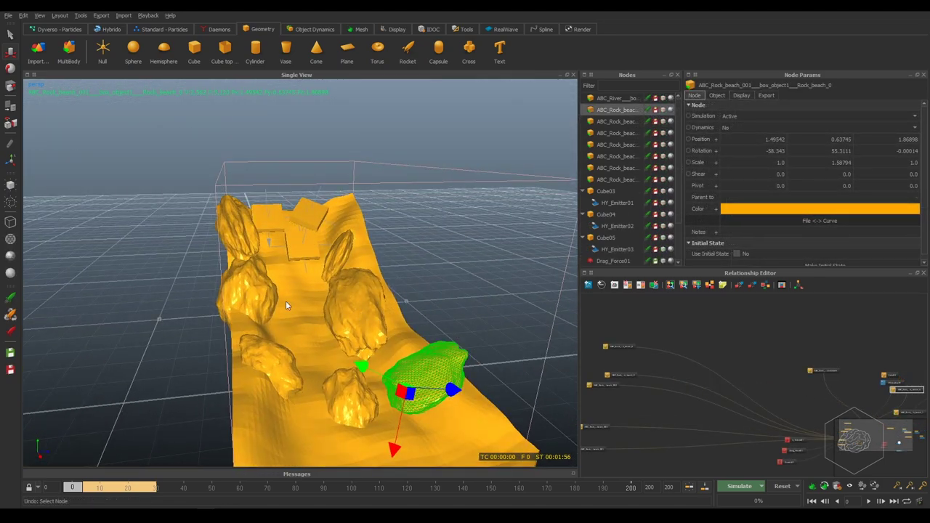
# Move ABC_Rock_beach_003 to a new spot along the river bed
pyautogui.keyDown('alt'); pyautogui.moveTo(286, 301); pyautogui.dragTo(366, 267); pyautogui.keyUp('alt')
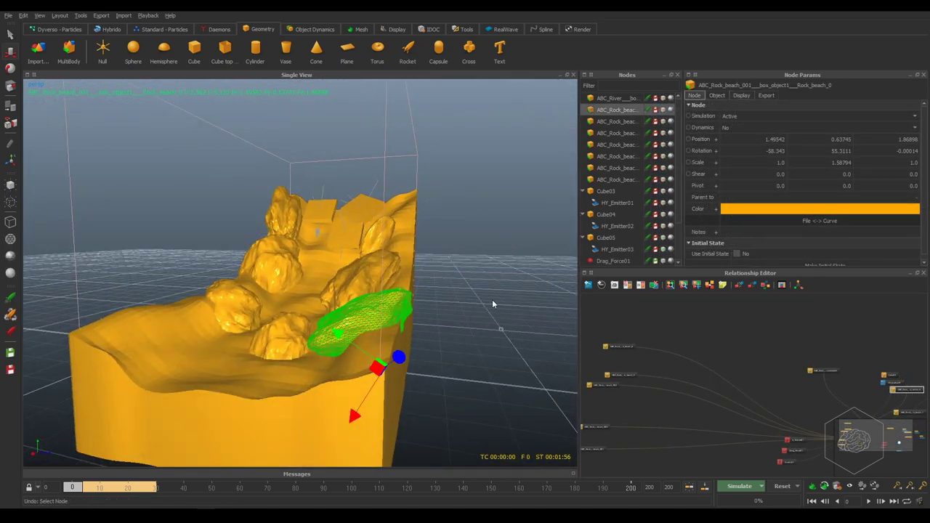
pyautogui.click(492, 299)
pyautogui.click(354, 329)
pyautogui.click(269, 347)
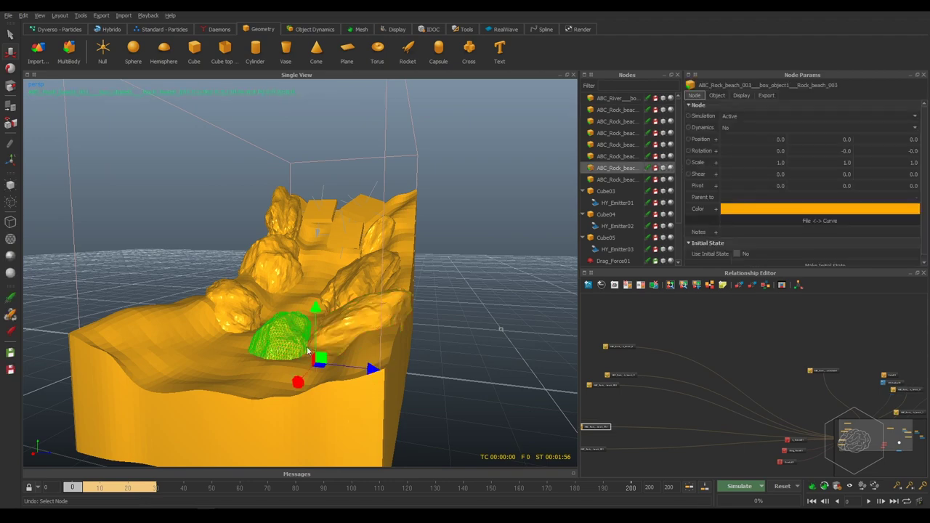
pyautogui.moveTo(372, 369)
pyautogui.mouseDown()
pyautogui.moveTo(340, 367)
pyautogui.moveTo(226, 394)
pyautogui.moveTo(276, 414)
pyautogui.moveTo(428, 367)
pyautogui.moveTo(371, 376)
pyautogui.moveTo(428, 369)
pyautogui.mouseUp()
pyautogui.moveTo(371, 324)
pyautogui.keyDown('alt'); pyautogui.mouseDown()
pyautogui.moveTo(386, 342)
pyautogui.moveTo(361, 343)
pyautogui.mouseUp(); pyautogui.keyUp('alt')
pyautogui.keyDown('alt'); pyautogui.moveTo(375, 269); pyautogui.dragTo(478, 262); pyautogui.keyUp('alt')
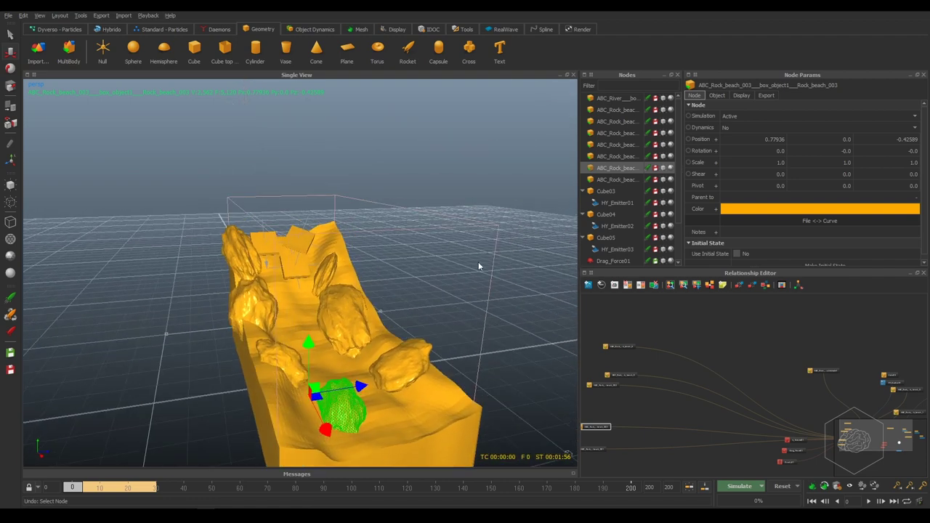
pyautogui.click(478, 261)
# Shift ABC_Rock_beach_001 across the river bed to a new position
pyautogui.click(389, 367)
pyautogui.moveTo(428, 314)
pyautogui.keyDown('alt'); pyautogui.mouseDown()
pyautogui.moveTo(405, 345)
pyautogui.moveTo(388, 339)
pyautogui.moveTo(515, 307)
pyautogui.moveTo(481, 278)
pyautogui.moveTo(457, 308)
pyautogui.moveTo(406, 299)
pyautogui.moveTo(410, 312)
pyautogui.moveTo(445, 287)
pyautogui.moveTo(448, 296)
pyautogui.moveTo(436, 297)
pyautogui.moveTo(387, 284)
pyautogui.moveTo(371, 328)
pyautogui.moveTo(330, 329)
pyautogui.moveTo(324, 299)
pyautogui.moveTo(393, 332)
pyautogui.mouseUp(); pyautogui.keyUp('alt')
pyautogui.click(395, 291)
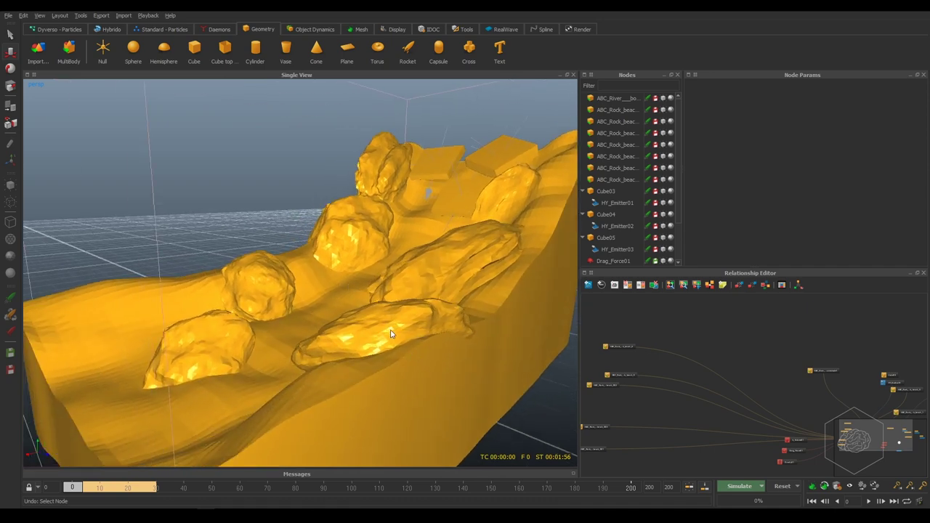
pyautogui.click(393, 333)
pyautogui.moveTo(403, 371)
pyautogui.keyDown('alt'); pyautogui.mouseDown()
pyautogui.moveTo(364, 441)
pyautogui.moveTo(334, 439)
pyautogui.moveTo(368, 410)
pyautogui.moveTo(459, 401)
pyautogui.mouseUp(); pyautogui.keyUp('alt')
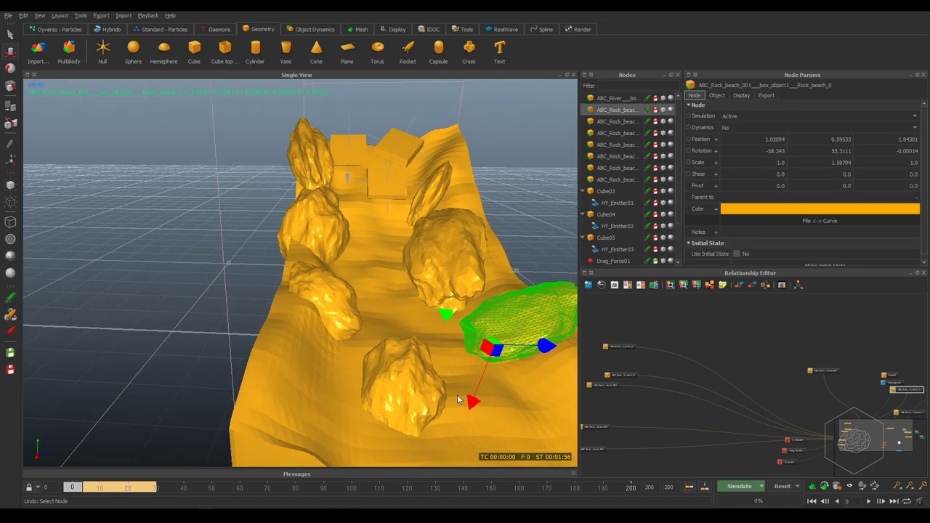
pyautogui.keyDown('alt'); pyautogui.moveTo(476, 333); pyautogui.dragTo(545, 197); pyautogui.keyUp('alt')
pyautogui.click(545, 197)
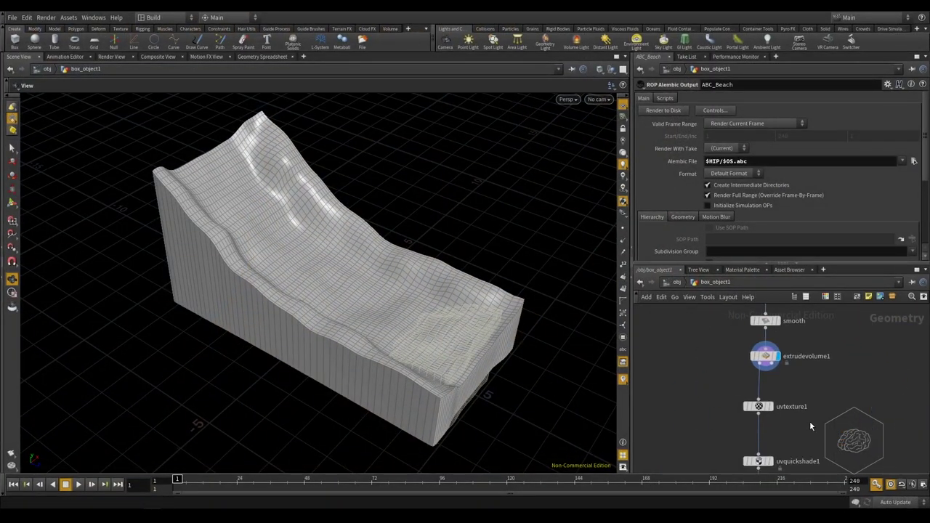
# Display uvquickshade1 to preview the checker-textured beach
pyautogui.click(785, 426)
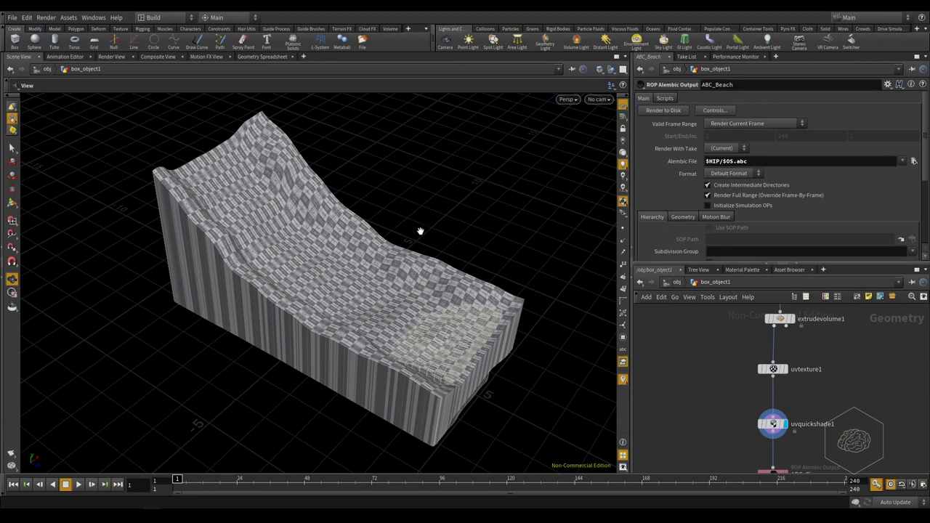
pyautogui.moveTo(504, 170); pyautogui.dragTo(443, 189)
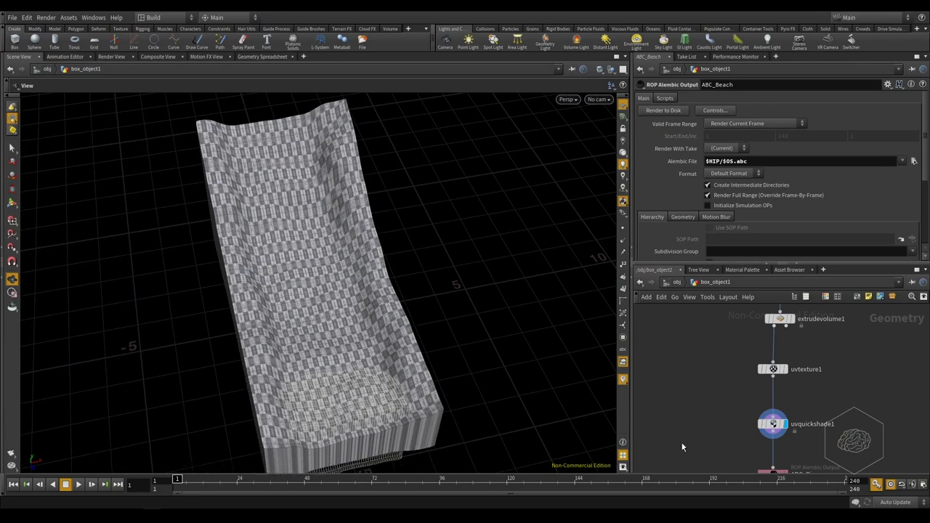
pyautogui.moveTo(862, 374)
pyautogui.mouseDown(button='middle')
pyautogui.moveTo(716, 370)
pyautogui.moveTo(773, 452)
pyautogui.moveTo(793, 397)
pyautogui.mouseUp(button='middle')
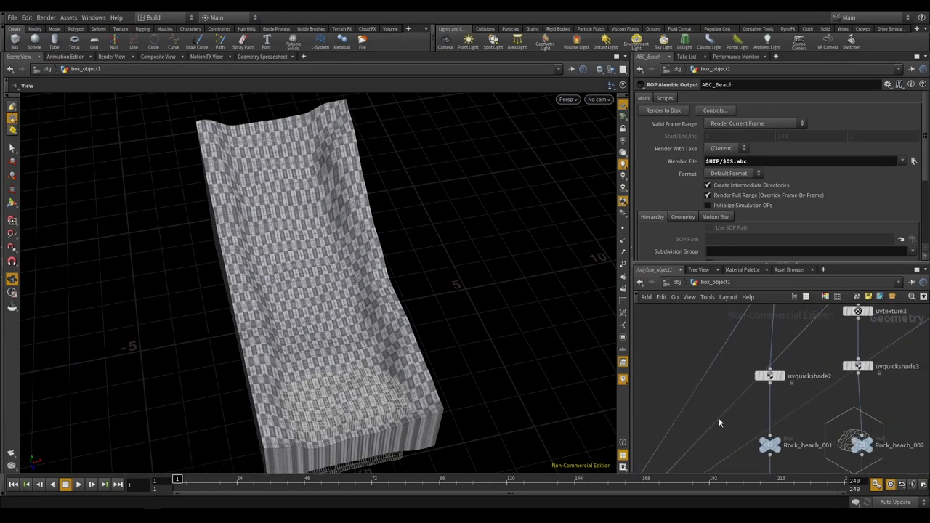
# Display uvquickshade2, then uvquickshade3, and inspect the rock inside the beach wireframe
pyautogui.click(782, 375)
pyautogui.moveTo(841, 361); pyautogui.dragTo(743, 367, button='middle')
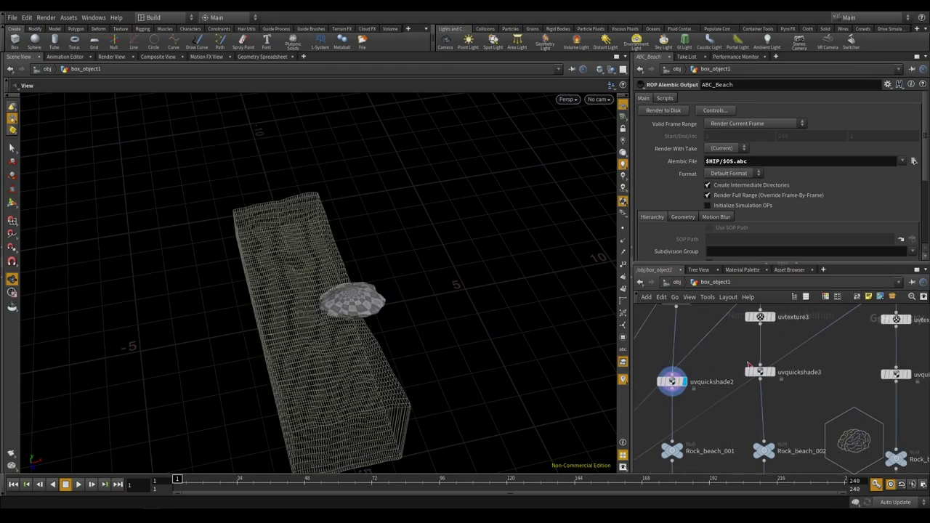
pyautogui.click(770, 372)
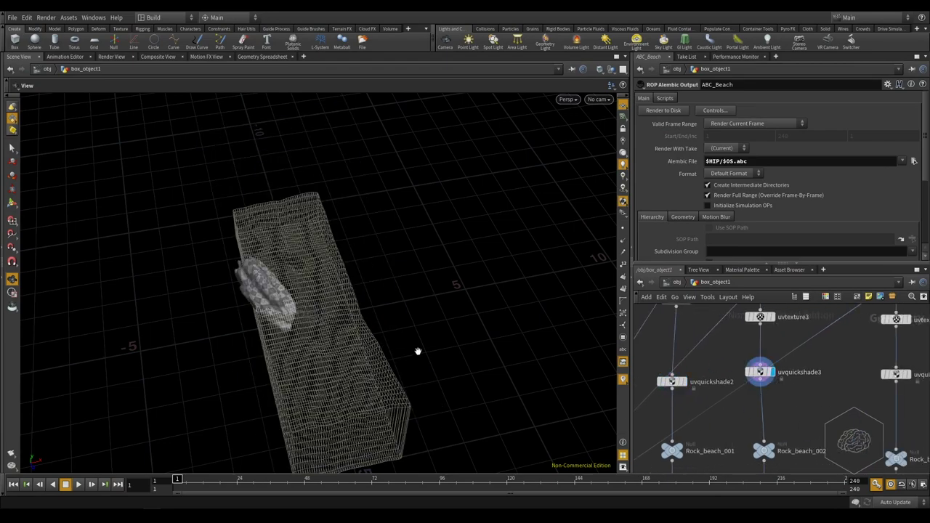
pyautogui.moveTo(417, 353)
pyautogui.mouseDown()
pyautogui.moveTo(279, 312)
pyautogui.moveTo(415, 266)
pyautogui.moveTo(381, 312)
pyautogui.moveTo(369, 276)
pyautogui.mouseUp()
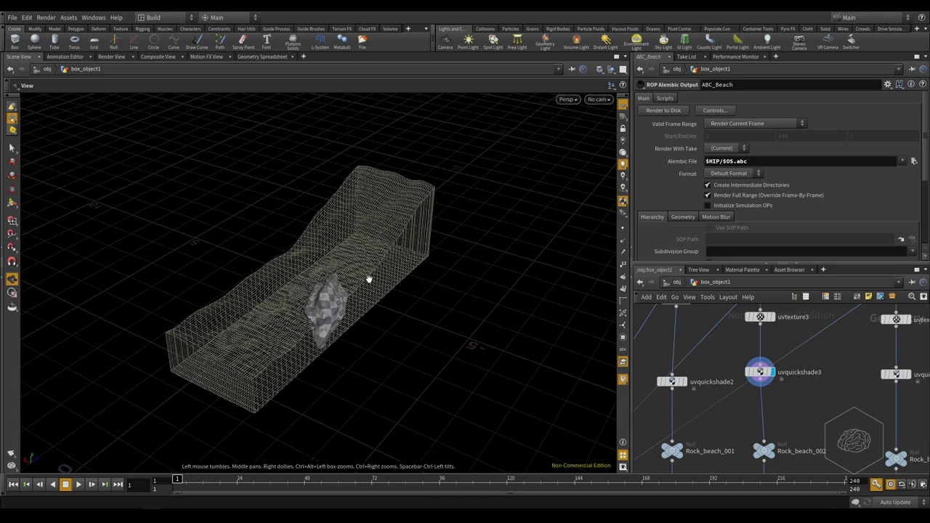
pyautogui.moveTo(400, 308); pyautogui.dragTo(438, 349)
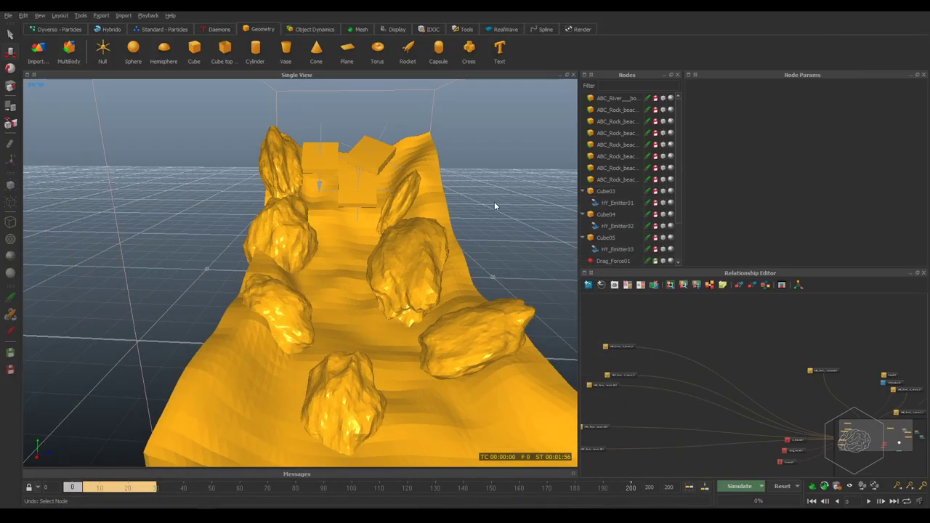
# Dismiss the popup and save the river project with Ctrl+S
pyautogui.keyDown('alt'); pyautogui.moveTo(370, 212); pyautogui.dragTo(215, 266); pyautogui.keyUp('alt')
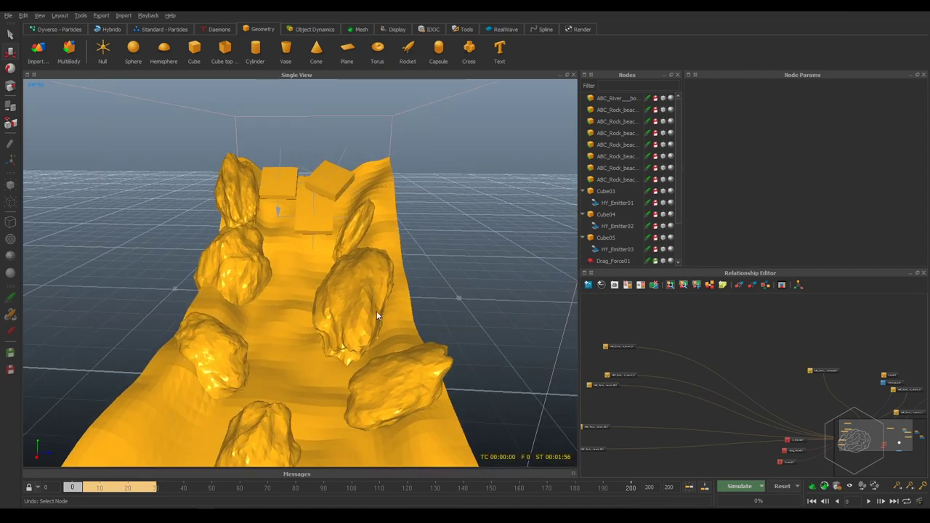
pyautogui.moveTo(377, 311)
pyautogui.keyDown('alt'); pyautogui.mouseDown()
pyautogui.moveTo(312, 309)
pyautogui.moveTo(296, 326)
pyautogui.moveTo(254, 335)
pyautogui.moveTo(343, 176)
pyautogui.mouseUp(); pyautogui.keyUp('alt')
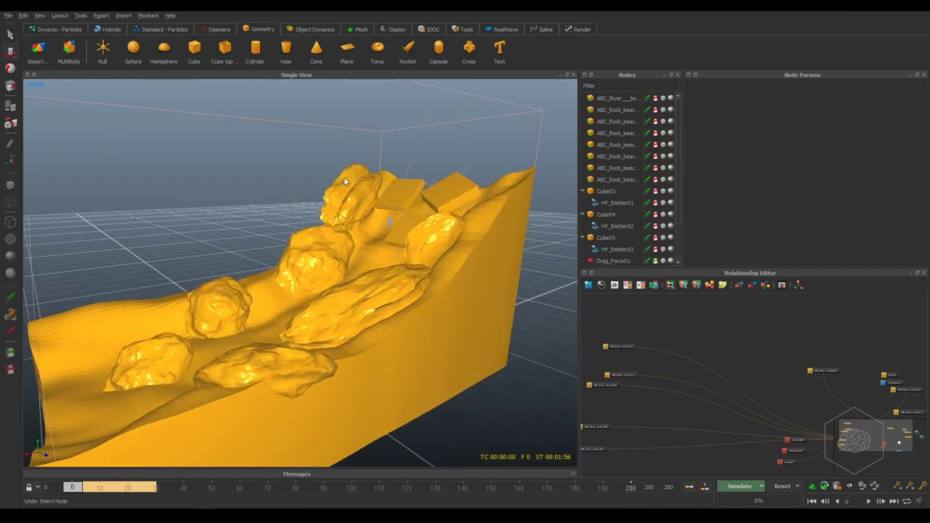
pyautogui.moveTo(276, 345)
pyautogui.keyDown('alt'); pyautogui.mouseDown()
pyautogui.moveTo(388, 328)
pyautogui.moveTo(436, 333)
pyautogui.mouseUp(); pyautogui.keyUp('alt')
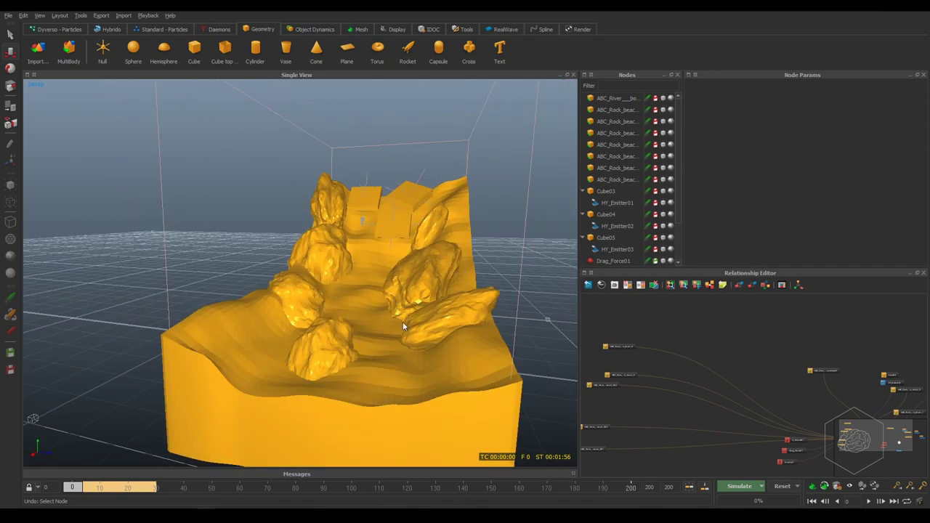
pyautogui.moveTo(315, 416)
pyautogui.keyDown('alt'); pyautogui.mouseDown()
pyautogui.moveTo(315, 427)
pyautogui.moveTo(246, 272)
pyautogui.moveTo(244, 280)
pyautogui.moveTo(325, 195)
pyautogui.moveTo(336, 204)
pyautogui.mouseUp(); pyautogui.keyUp('alt')
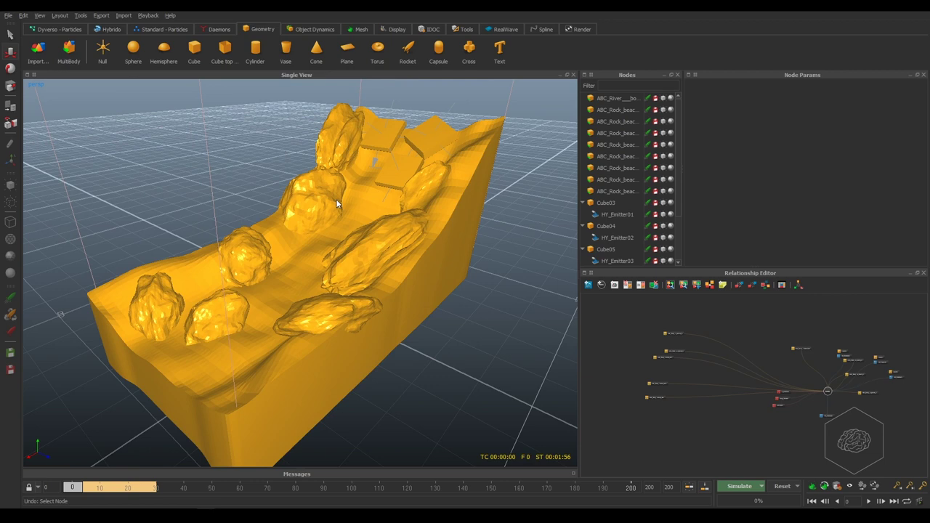
pyautogui.click(483, 260)
pyautogui.hotkey('ctrl', 's')
# Give the lower-left rock a volume Cell size of 0.01
pyautogui.click(158, 309)
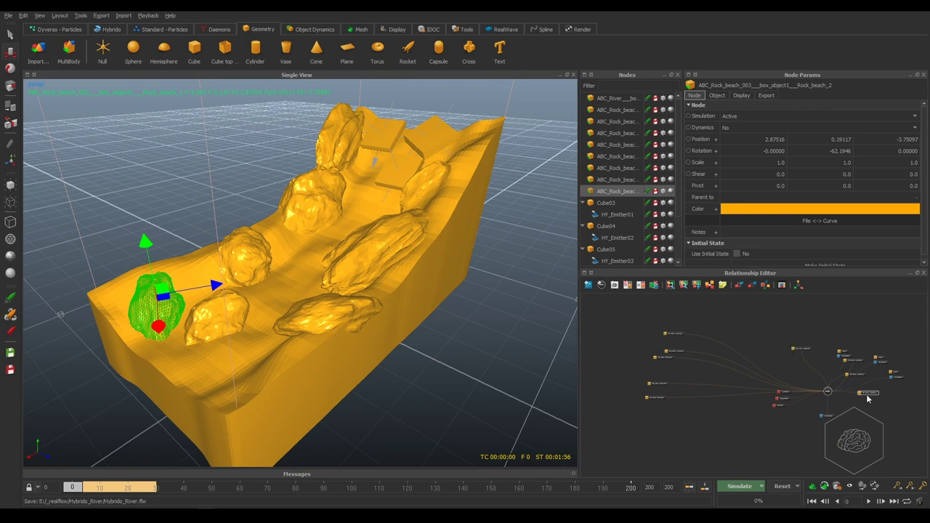
pyautogui.scroll(2, 677, 322)
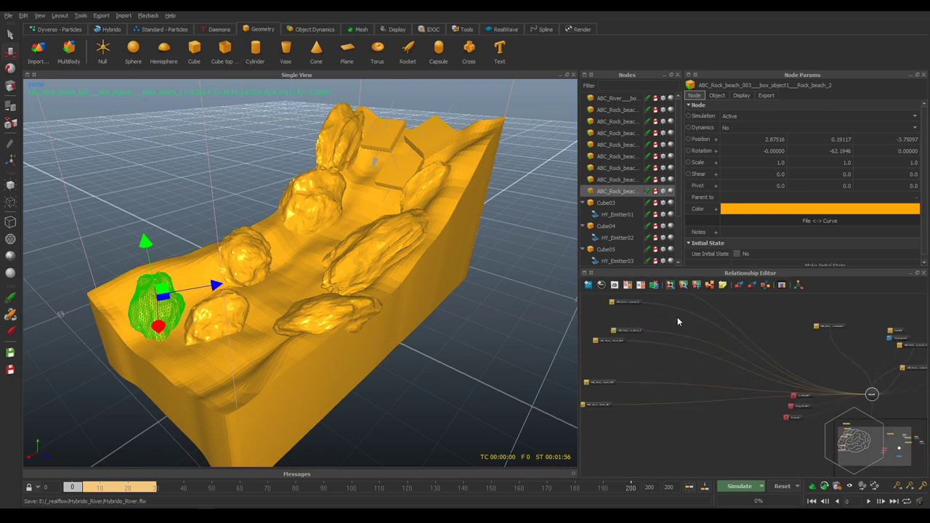
pyautogui.scroll(1, 698, 364)
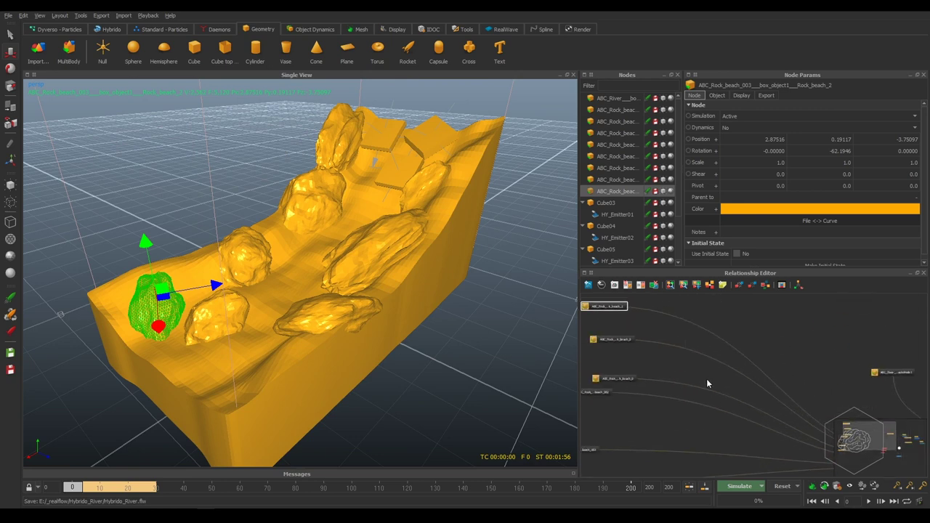
pyautogui.click(717, 95)
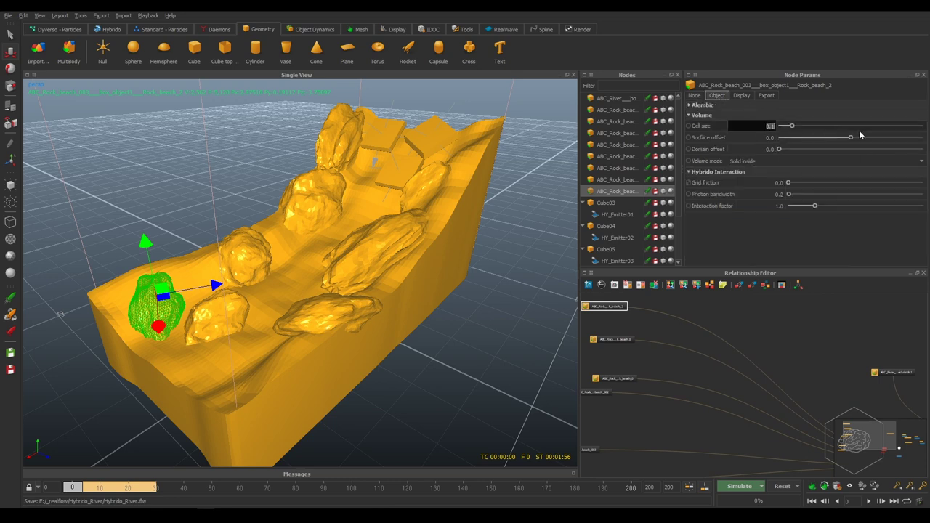
pyautogui.write('0.01')
pyautogui.press('Return')
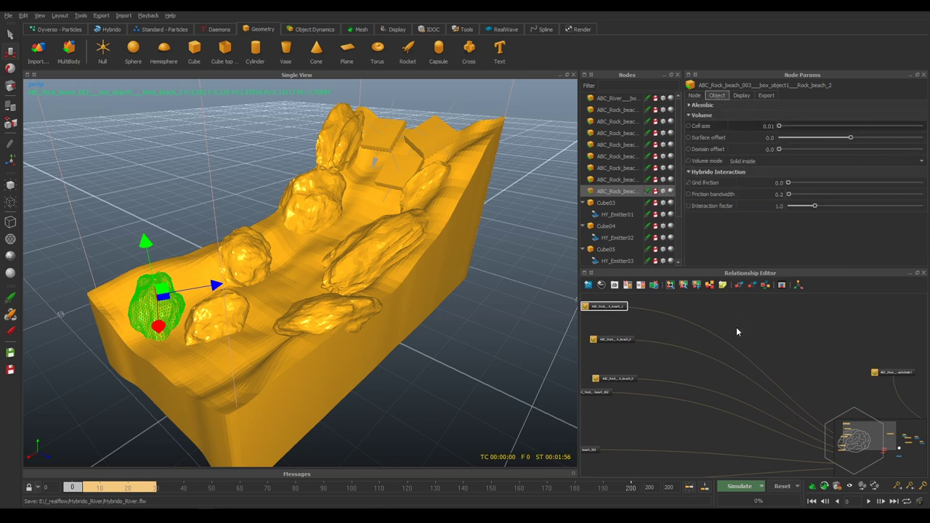
# Clear the selection and box-select the rock nodes in the Relationship Editor
pyautogui.click(737, 328)
pyautogui.scroll(-2, 704, 353)
pyautogui.scroll(-2, 794, 354)
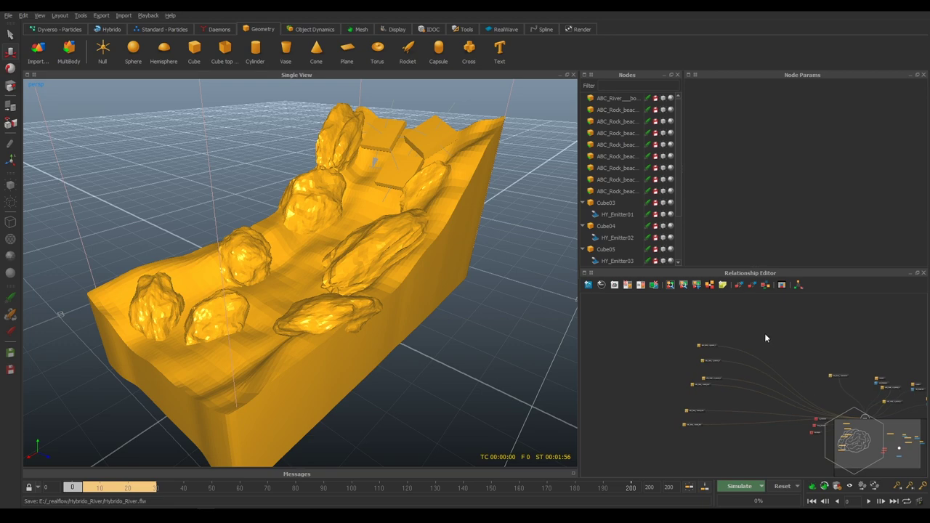
pyautogui.moveTo(765, 335); pyautogui.dragTo(604, 477)
pyautogui.scroll(2, 729, 295)
# Group the selected rocks into Group01 and move the two leftover rocks into it
pyautogui.scroll(2, 703, 297)
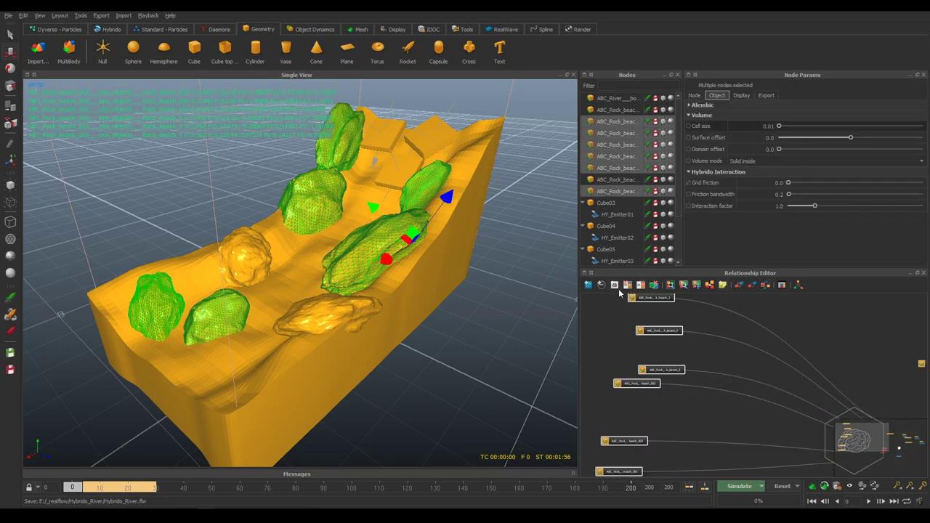
pyautogui.rightClick(650, 300)
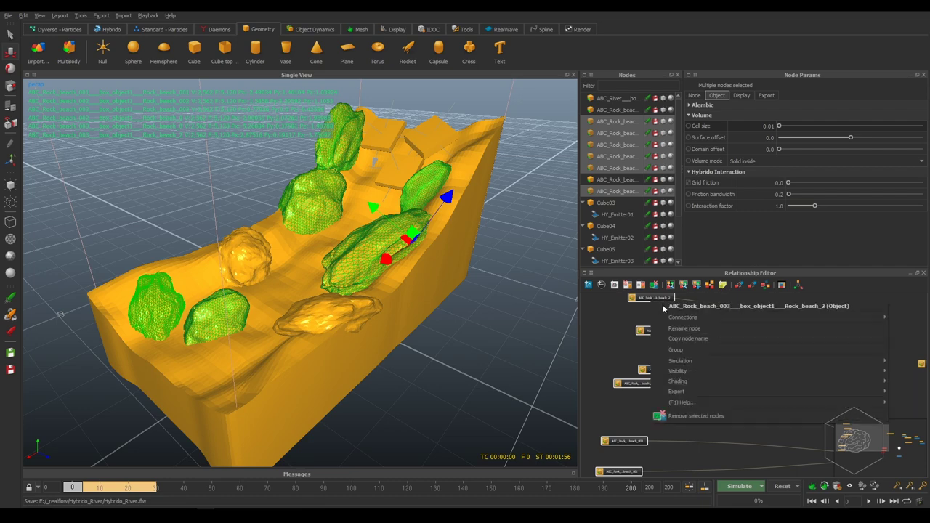
pyautogui.click(710, 354)
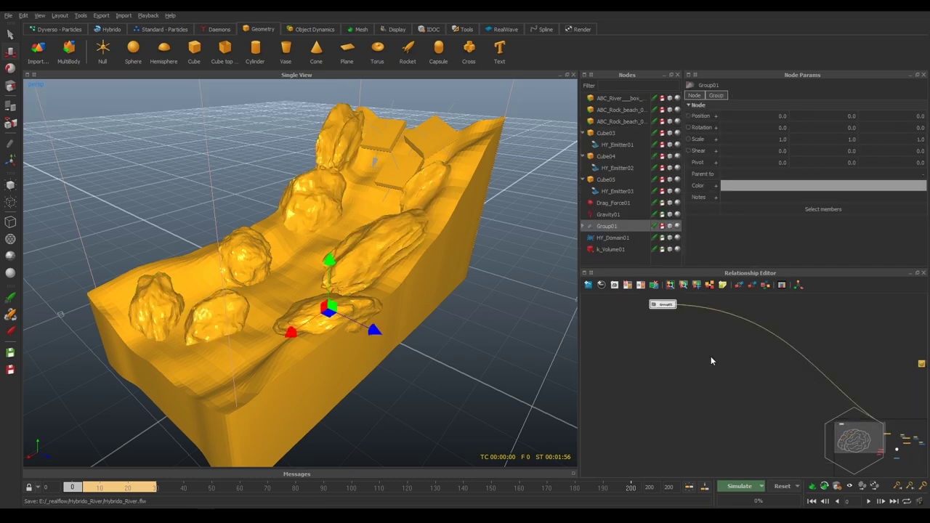
pyautogui.doubleClick(673, 305)
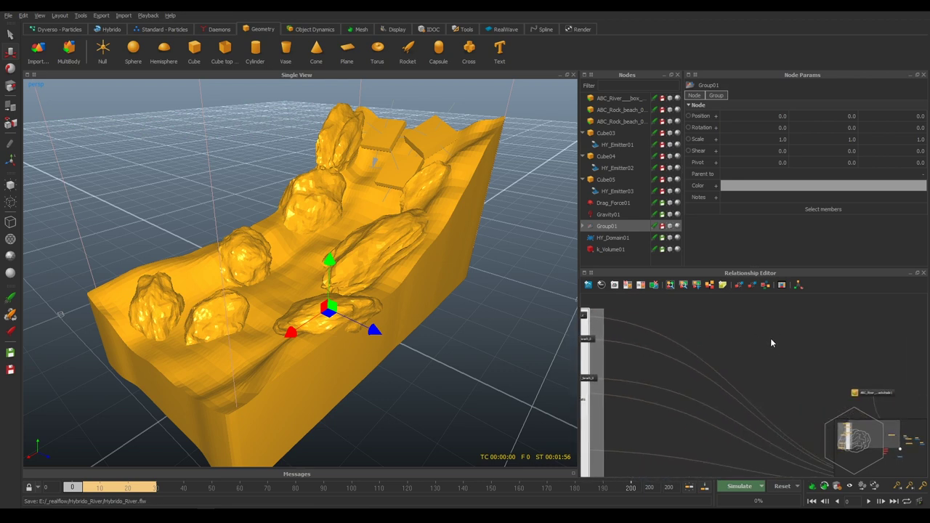
pyautogui.click(629, 122)
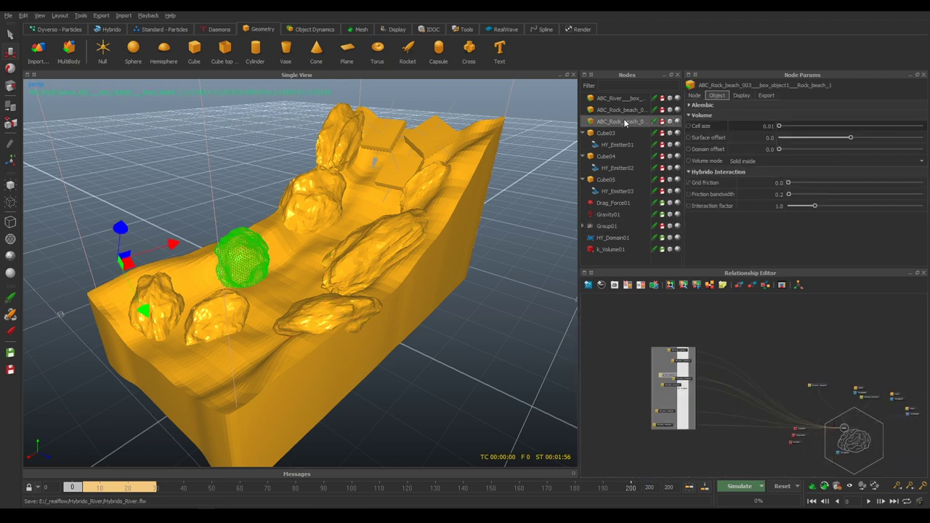
pyautogui.keyDown('ctrl'); pyautogui.click(628, 111); pyautogui.keyUp('ctrl')
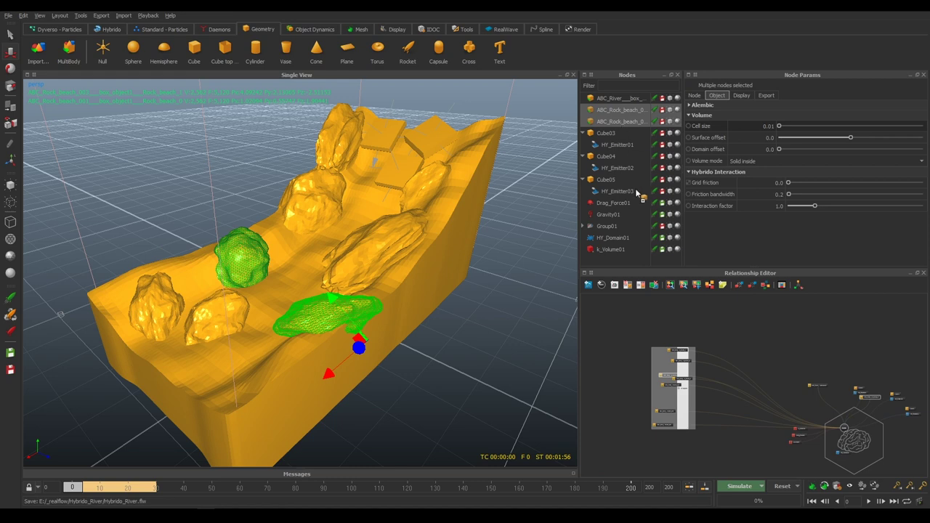
pyautogui.moveTo(620, 128); pyautogui.dragTo(606, 227)
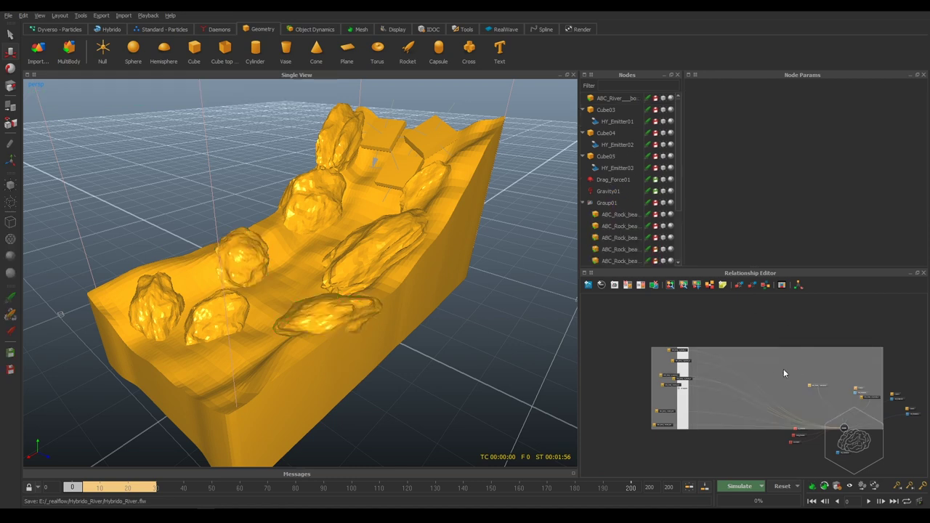
# Tidy the Group01 frame in the graph and select the river terrain object
pyautogui.scroll(3, 849, 404)
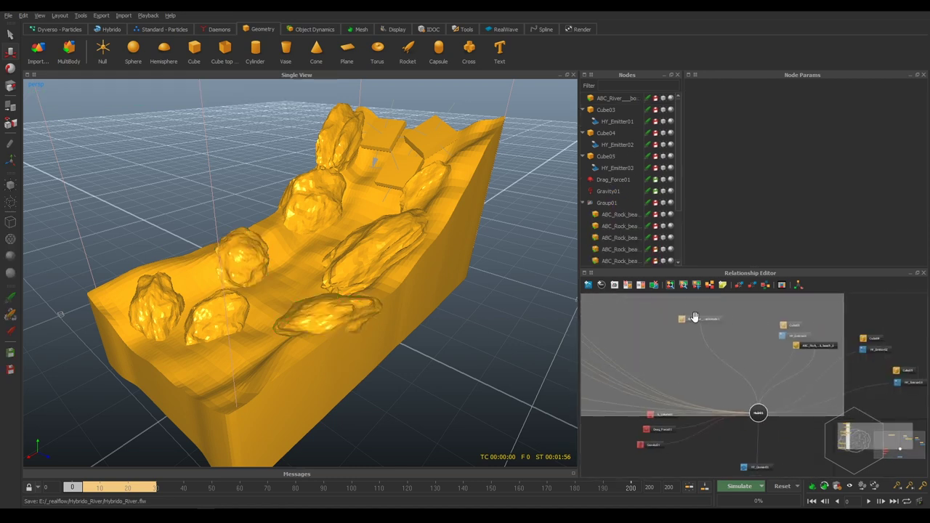
pyautogui.moveTo(816, 352); pyautogui.dragTo(585, 354)
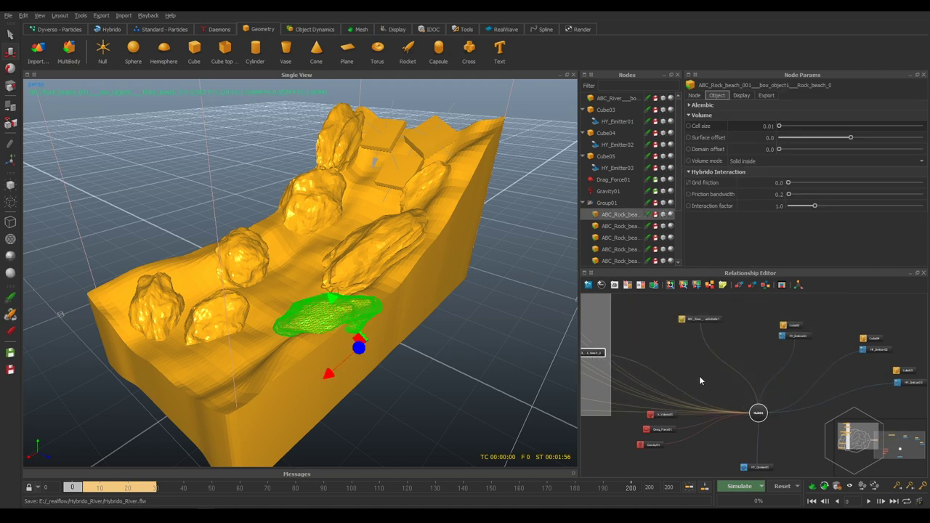
pyautogui.scroll(-3, 831, 383)
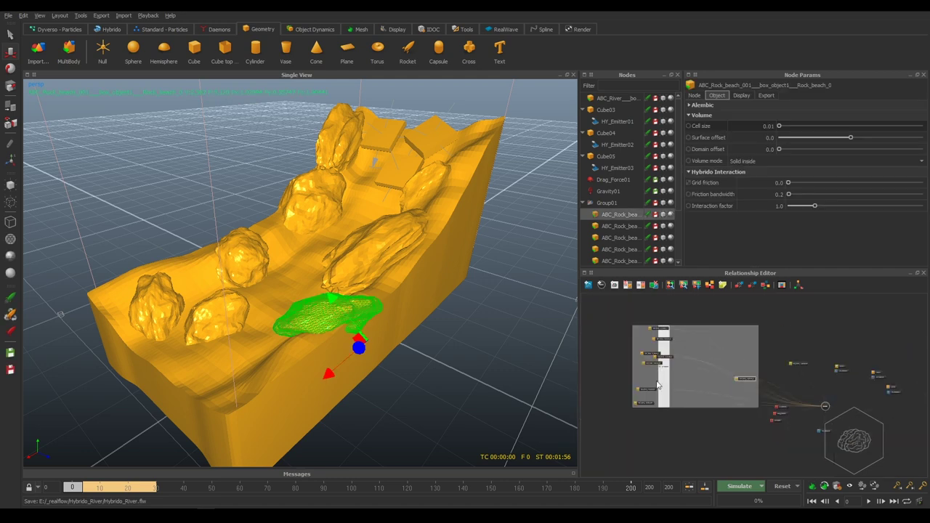
pyautogui.moveTo(736, 378); pyautogui.dragTo(654, 378)
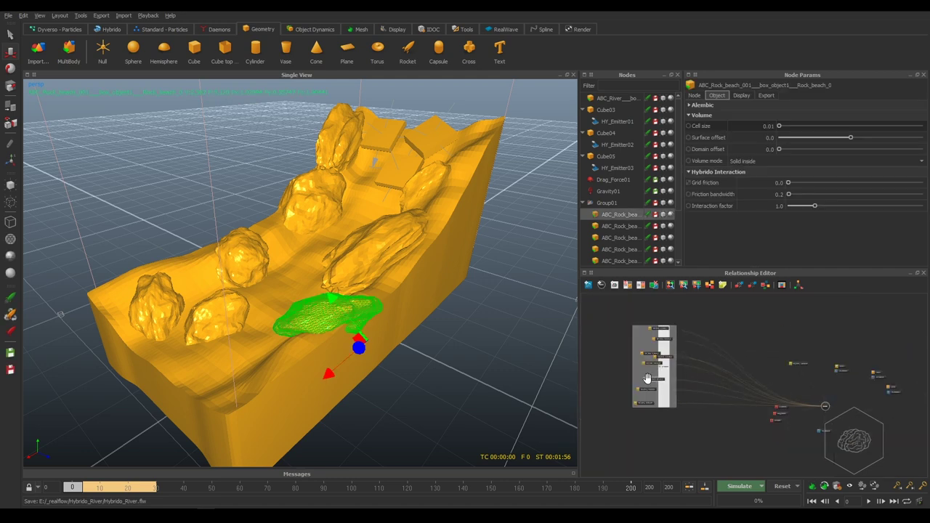
pyautogui.scroll(3, 769, 336)
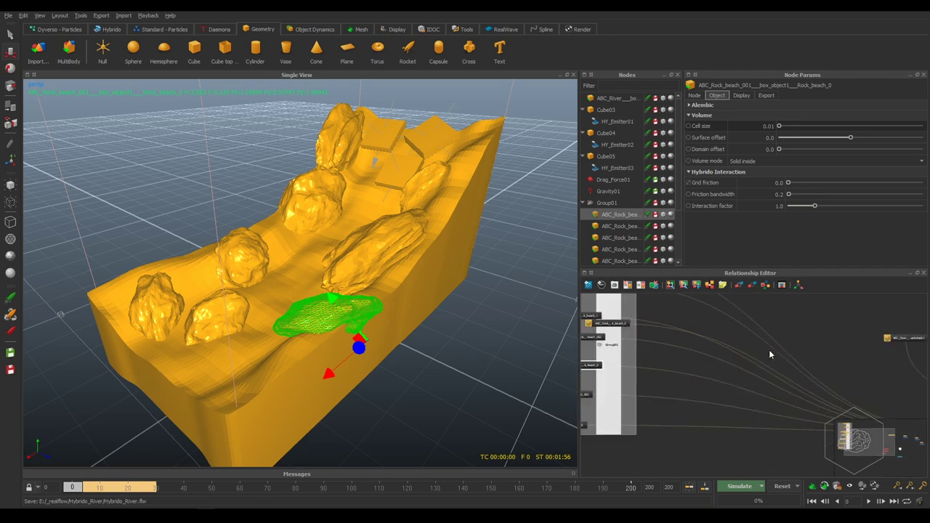
pyautogui.click(682, 331)
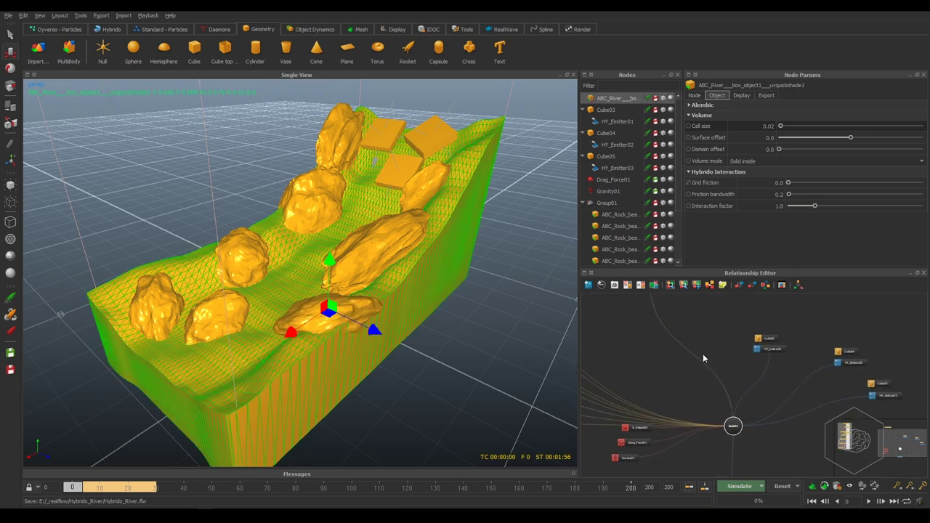
pyautogui.scroll(-3, 697, 349)
# Select all three cube and emitter node pairs in the Relationship Editor
pyautogui.moveTo(814, 313); pyautogui.dragTo(625, 411)
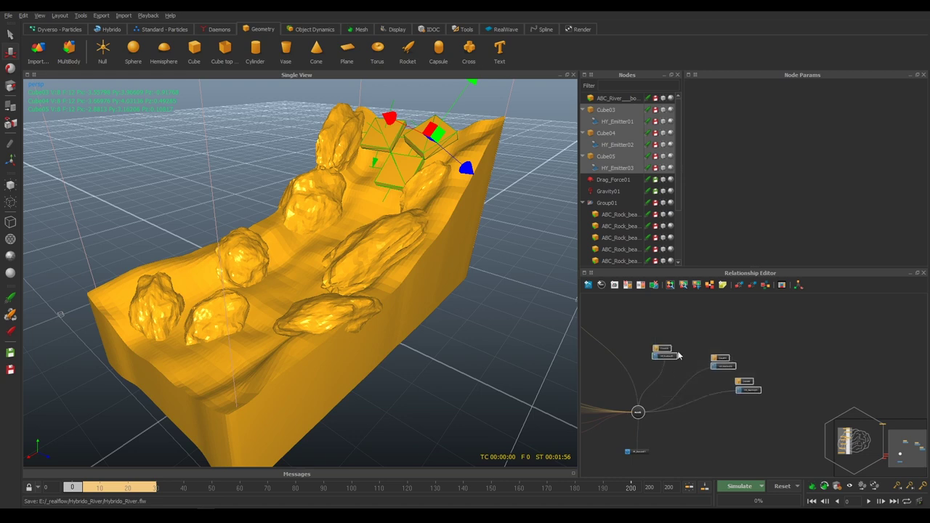
pyautogui.moveTo(665, 354); pyautogui.dragTo(747, 315)
pyautogui.click(718, 330)
pyautogui.moveTo(767, 328); pyautogui.dragTo(711, 349, button='middle')
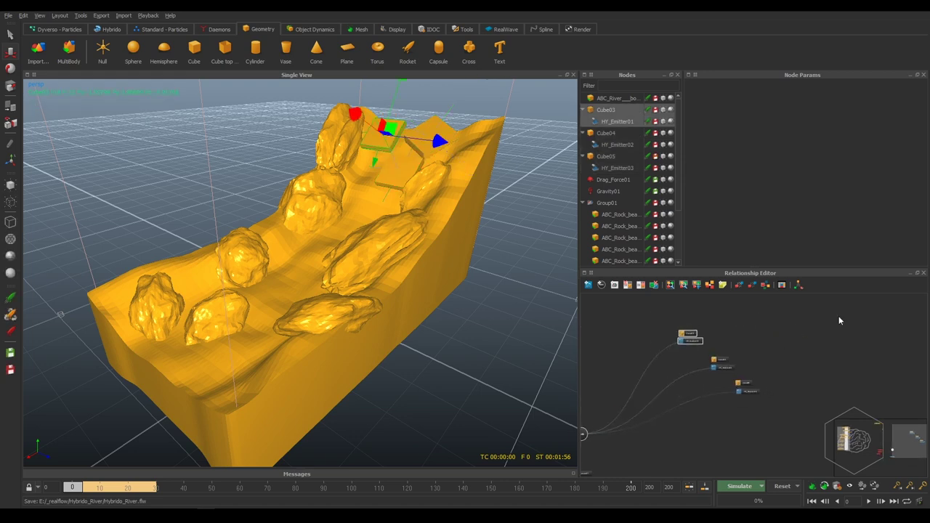
pyautogui.moveTo(843, 312); pyautogui.dragTo(654, 405)
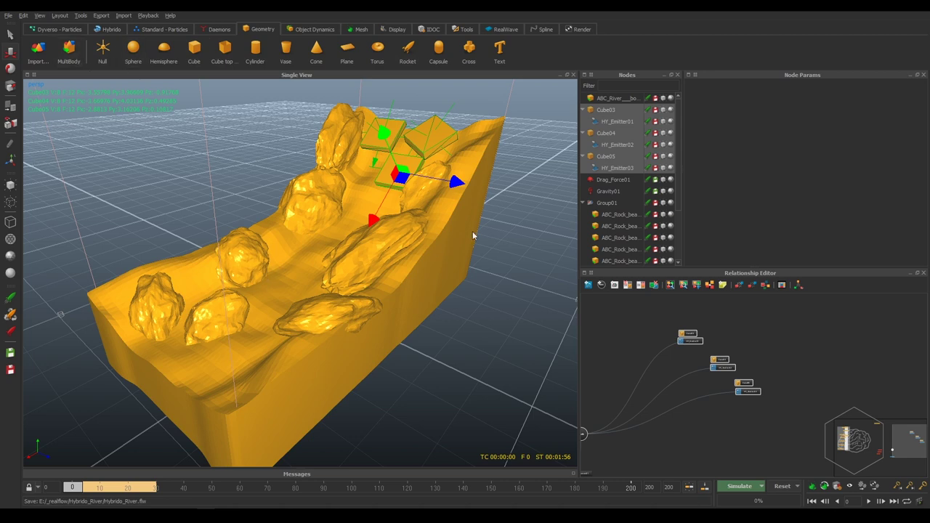
pyautogui.click(663, 358)
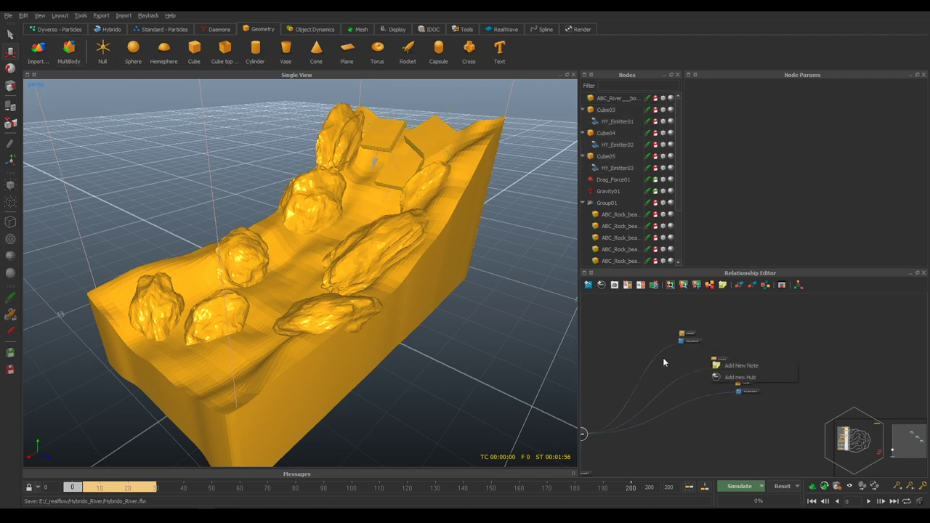
pyautogui.moveTo(841, 303); pyautogui.dragTo(580, 478)
pyautogui.moveTo(816, 322); pyautogui.dragTo(647, 445)
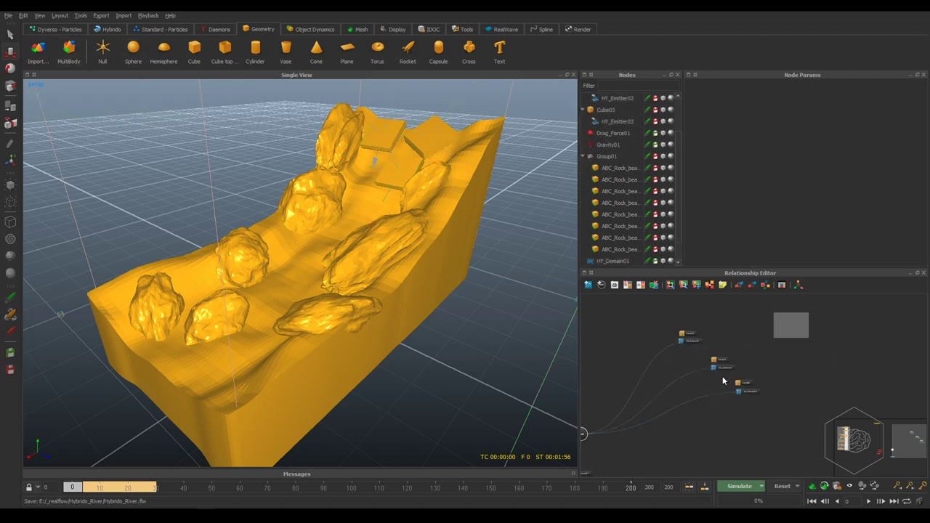
pyautogui.moveTo(809, 313); pyautogui.dragTo(668, 407)
# Group the cubes and emitters and name the group Emitter
pyautogui.rightClick(703, 336)
pyautogui.click(727, 385)
pyautogui.doubleClick(697, 343)
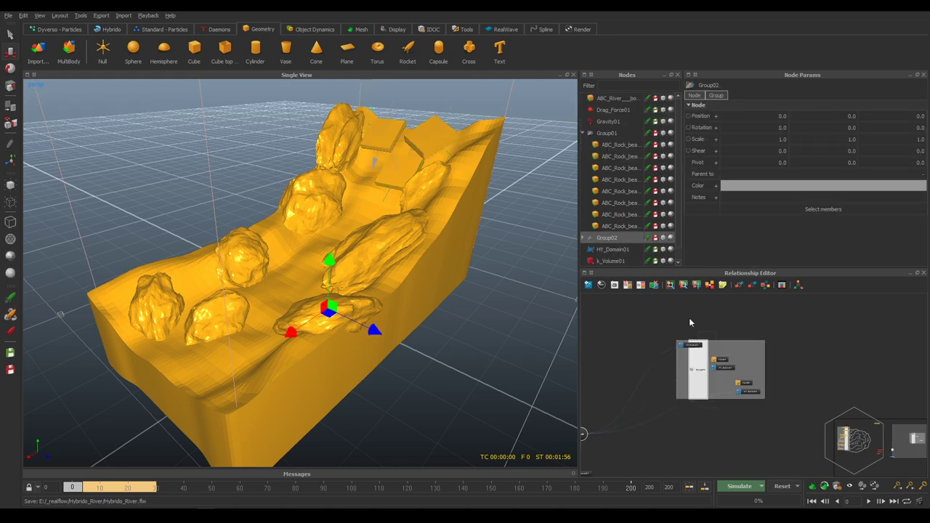
pyautogui.write('Emitter')
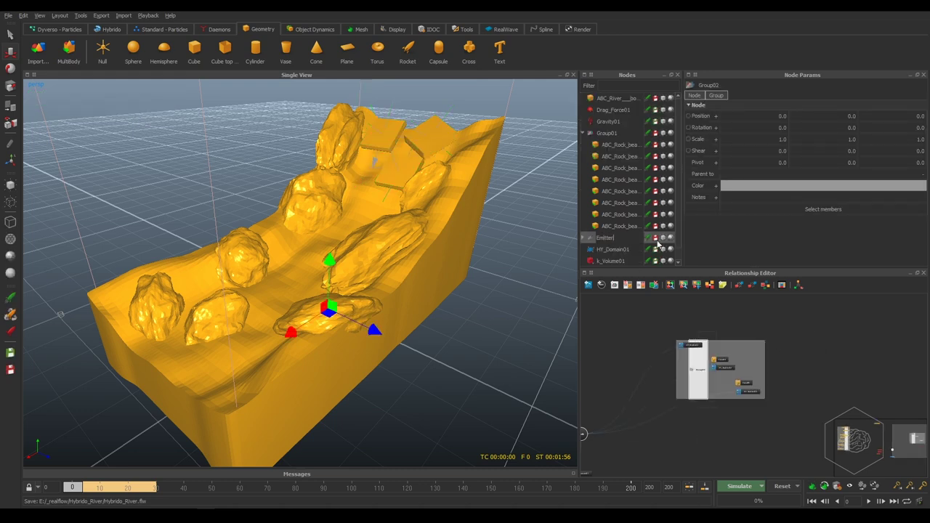
pyautogui.press('Return')
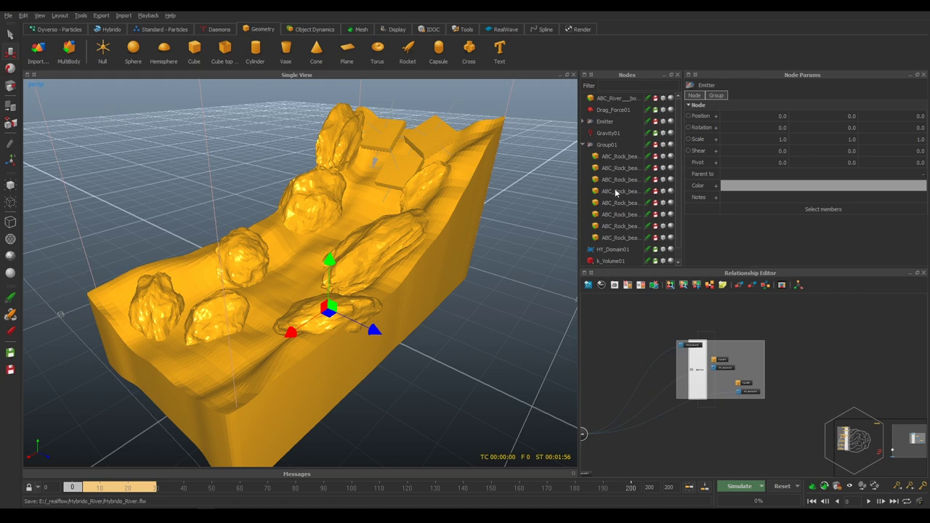
# Rename Group01 to Rocks and clear the selection
pyautogui.doubleClick(603, 146)
pyautogui.write('Rocks')
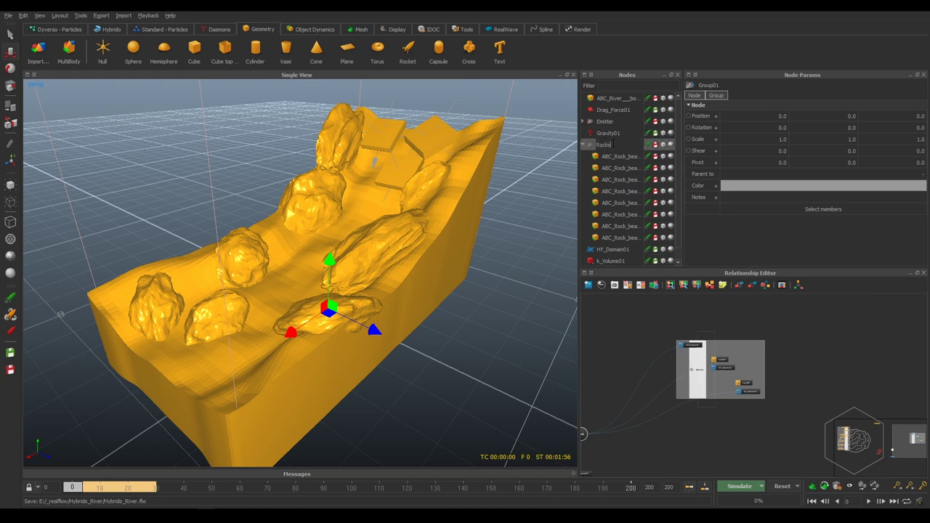
pyautogui.press('Return')
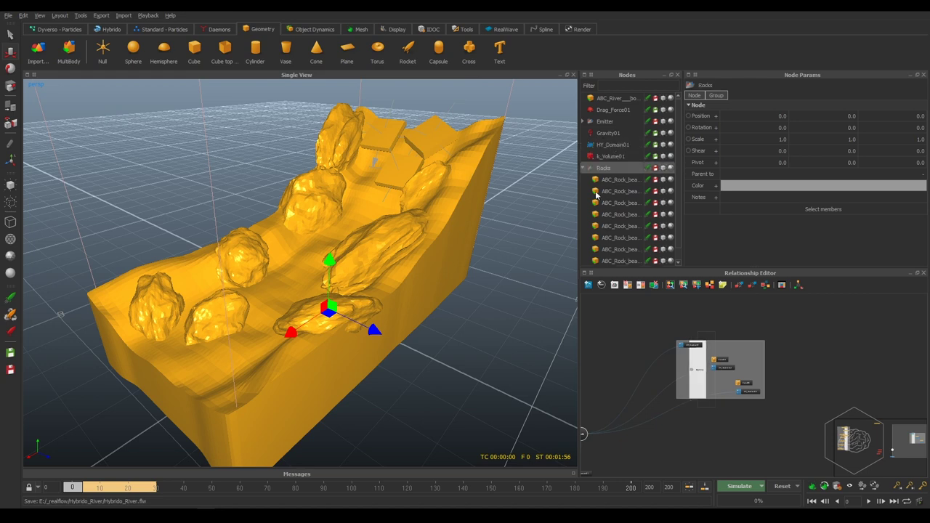
pyautogui.click(727, 403)
pyautogui.scroll(5, 743, 363)
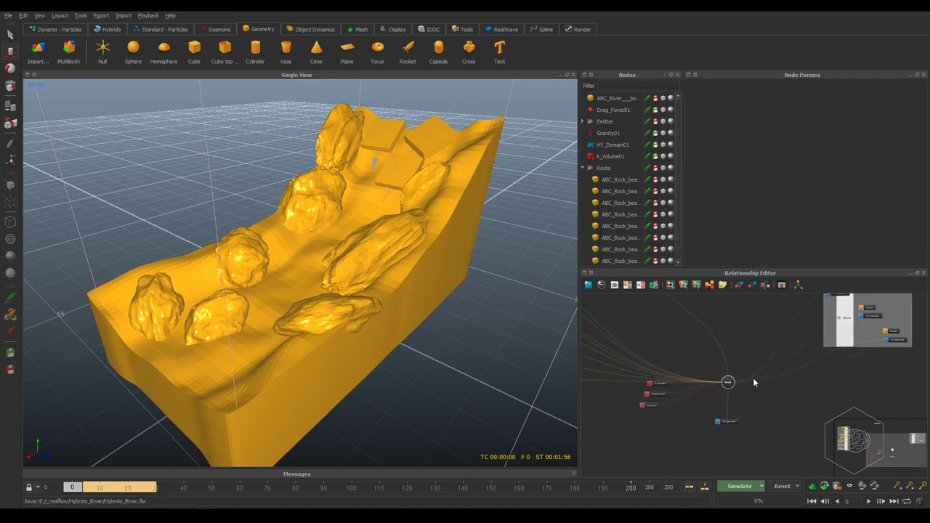
# Move the k_Volume01, Drag_Force01 and Gravity01 nodes down-left in the graph
pyautogui.moveTo(636, 415); pyautogui.dragTo(721, 413, button='middle')
pyautogui.moveTo(721, 413)
pyautogui.mouseDown()
pyautogui.moveTo(690, 334)
pyautogui.moveTo(694, 407)
pyautogui.mouseUp()
pyautogui.click(730, 353)
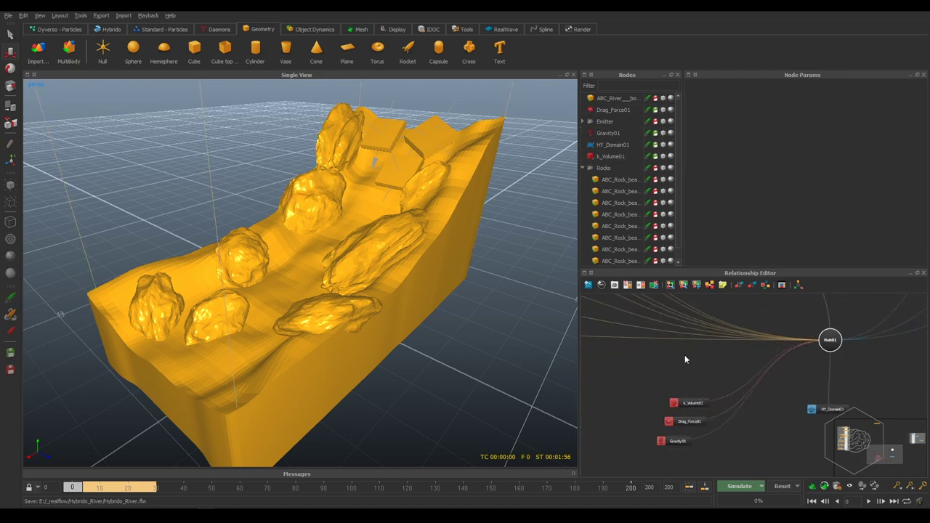
pyautogui.scroll(-2, 685, 359)
# Add two Noise Field daemons and place Noise_Field01 and Noise_Field02 side by side
pyautogui.click(214, 29)
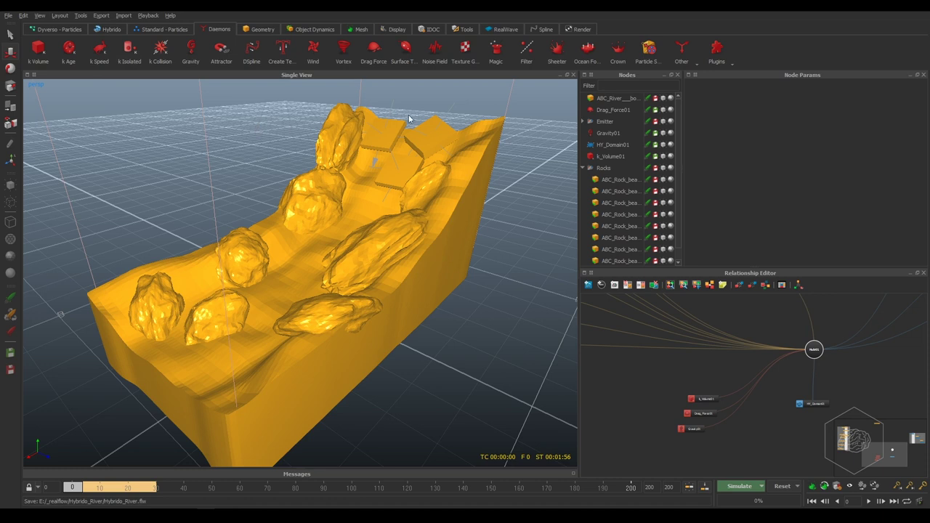
pyautogui.click(435, 52)
pyautogui.click(434, 56)
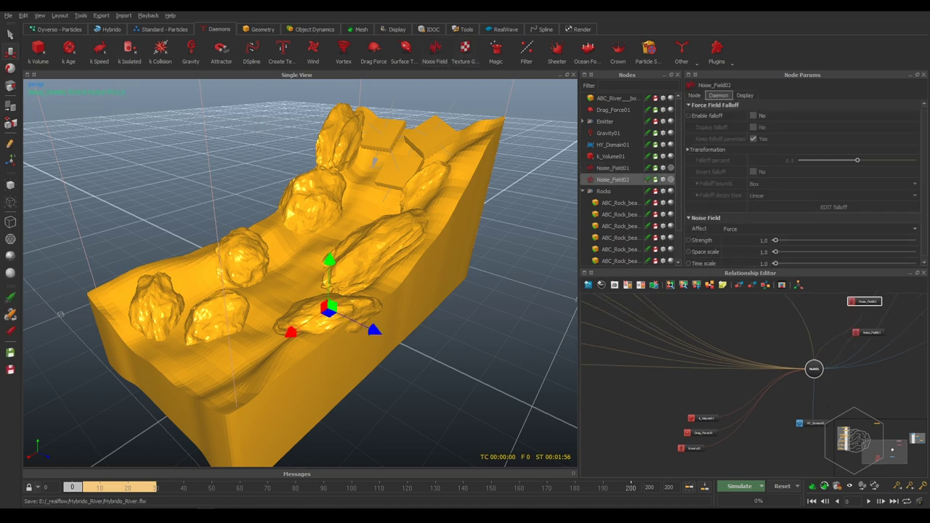
pyautogui.moveTo(864, 300); pyautogui.dragTo(659, 400)
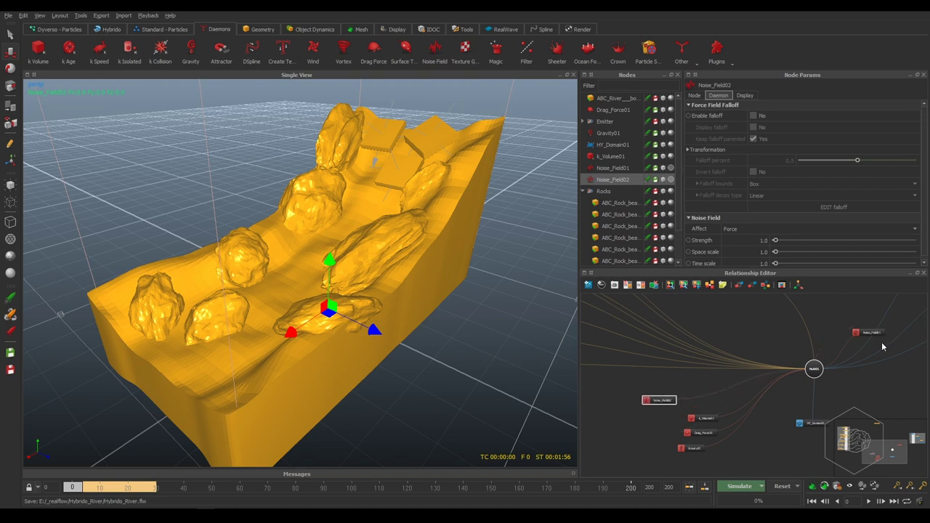
pyautogui.moveTo(872, 333); pyautogui.dragTo(647, 392)
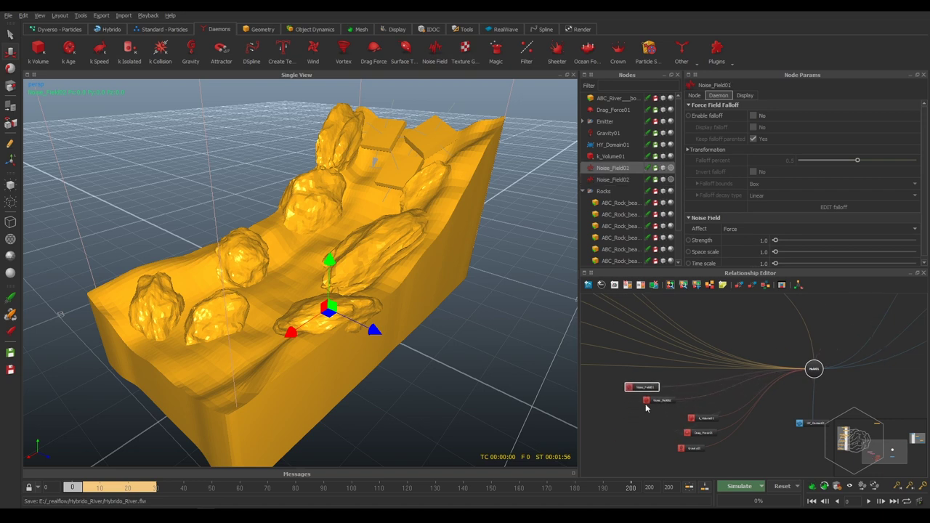
pyautogui.moveTo(647, 393); pyautogui.dragTo(761, 361, button='middle')
pyautogui.moveTo(715, 343)
pyautogui.mouseDown()
pyautogui.moveTo(772, 365)
pyautogui.moveTo(736, 409)
pyautogui.mouseUp()
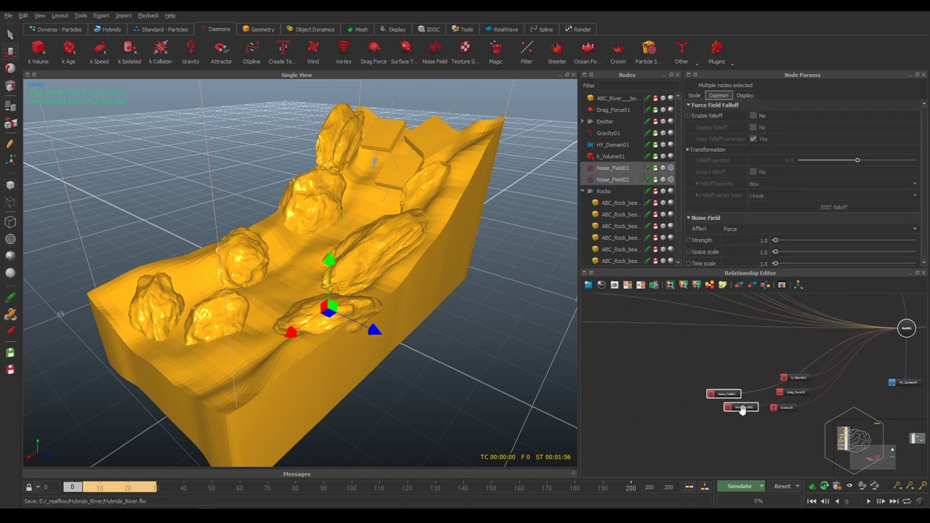
pyautogui.click(758, 366)
pyautogui.moveTo(756, 365); pyautogui.dragTo(734, 333, button='middle')
pyautogui.moveTo(716, 378); pyautogui.dragTo(784, 411)
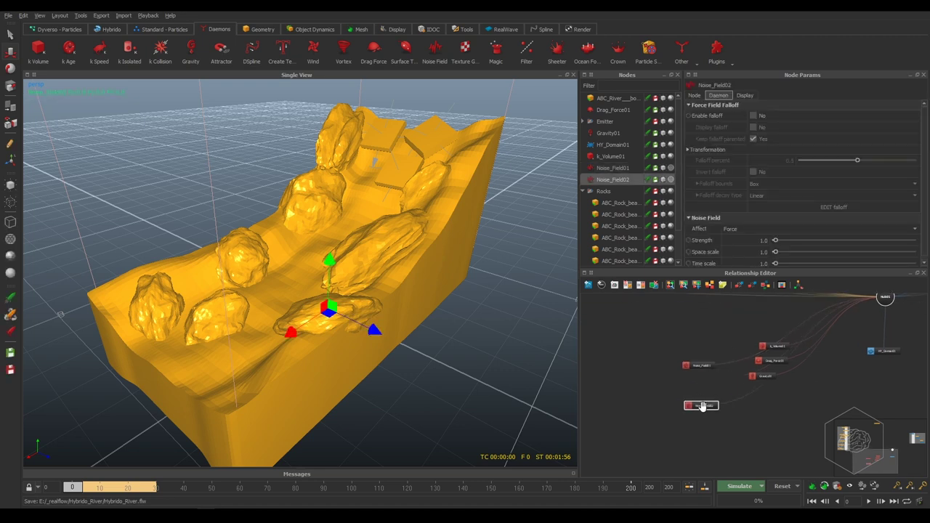
pyautogui.moveTo(688, 365); pyautogui.dragTo(819, 407)
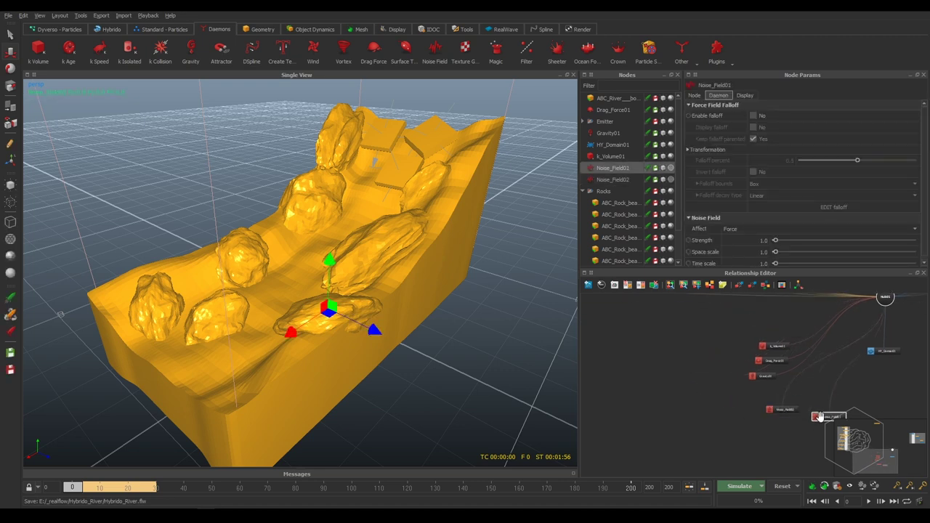
pyautogui.moveTo(820, 406); pyautogui.dragTo(740, 372, button='middle')
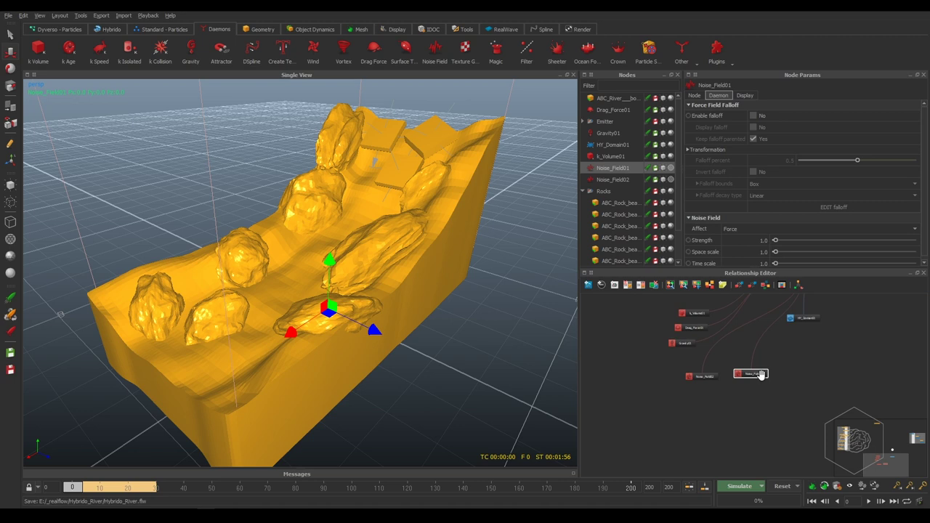
# Add Noise_Field03 with Ctrl+D, place it beside the others, and select Noise_Field01
pyautogui.hotkey('ctrl', 'd')
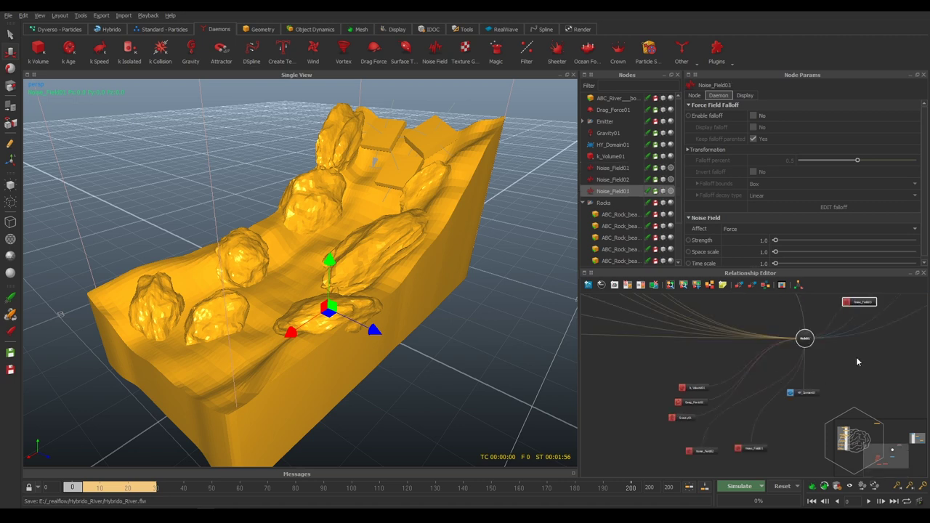
pyautogui.moveTo(868, 302); pyautogui.dragTo(799, 442)
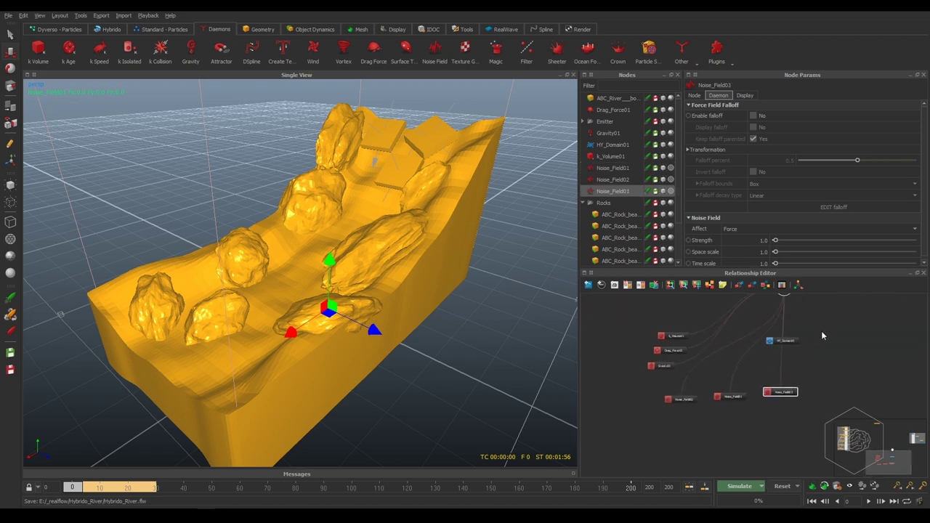
pyautogui.click(796, 341)
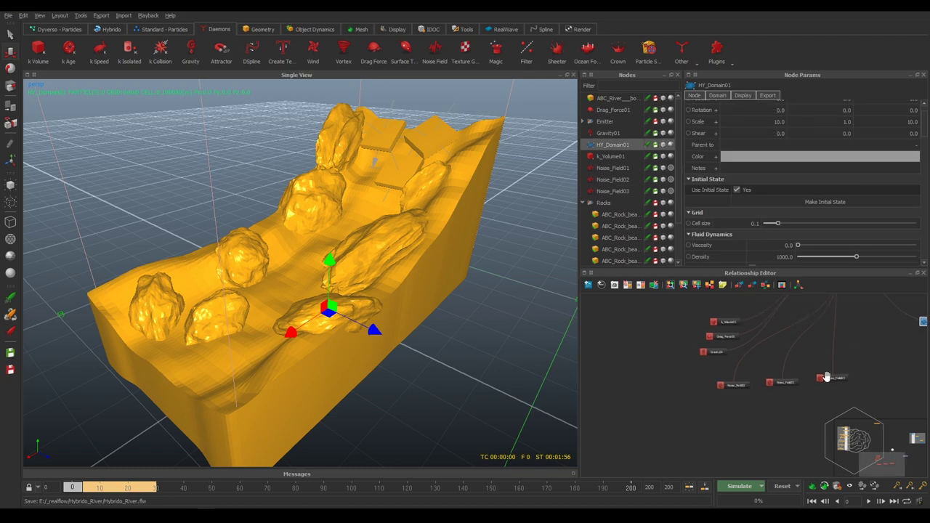
pyautogui.click(832, 377)
pyautogui.click(774, 383)
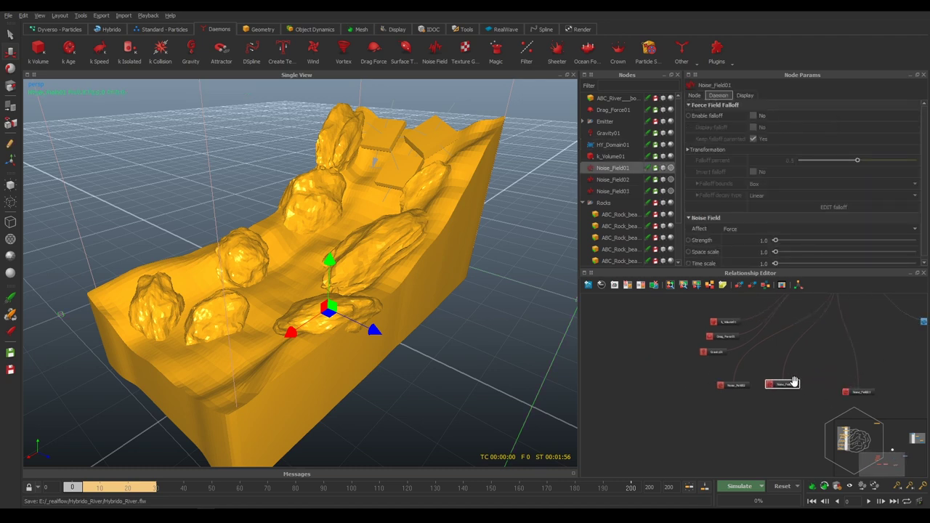
pyautogui.click(736, 383)
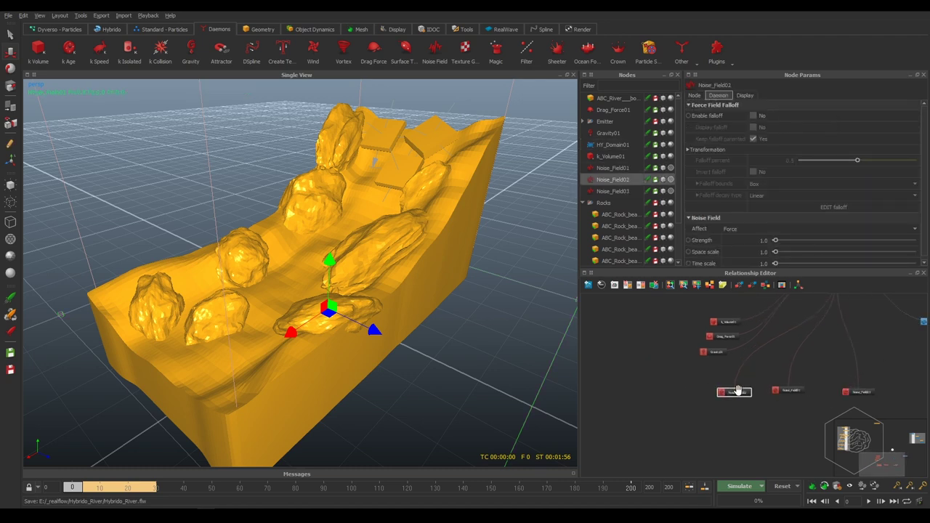
pyautogui.click(617, 168)
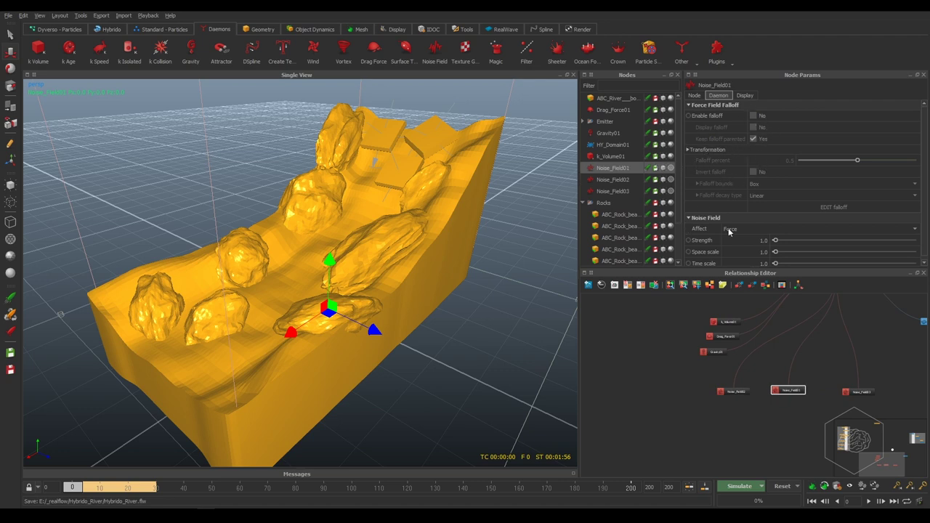
# Give Noise_Field01 a Strength of 2.0 and a Space scale of 0.5
pyautogui.scroll(-1, 741, 244)
pyautogui.click(756, 237)
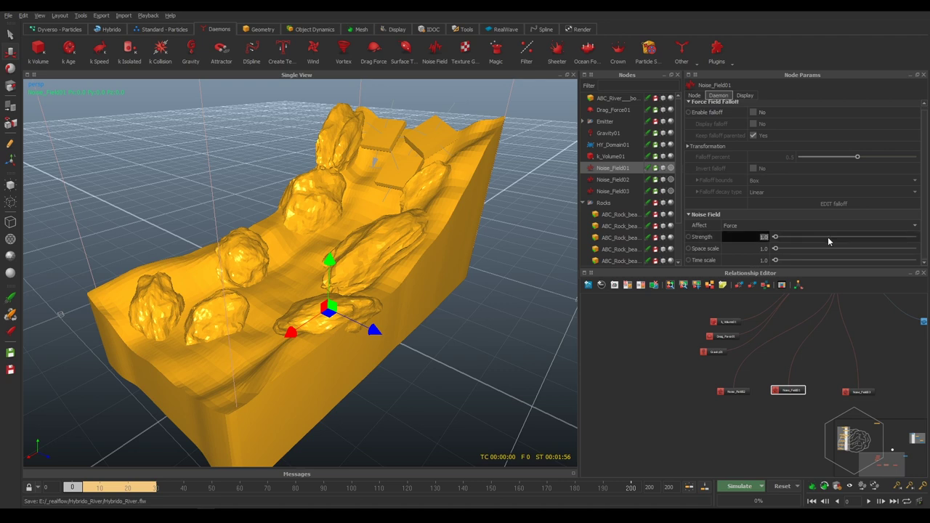
pyautogui.write('2')
pyautogui.press('Return')
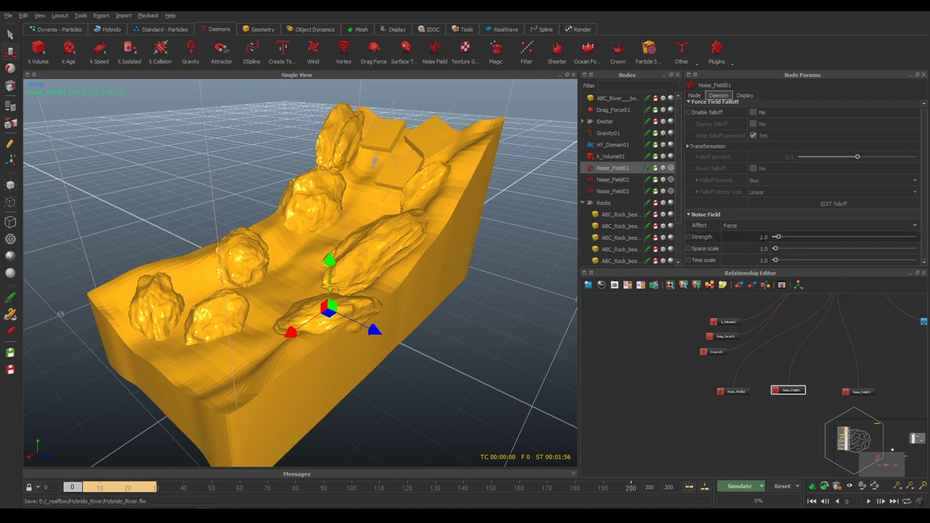
pyautogui.click(732, 250)
pyautogui.write('0.5')
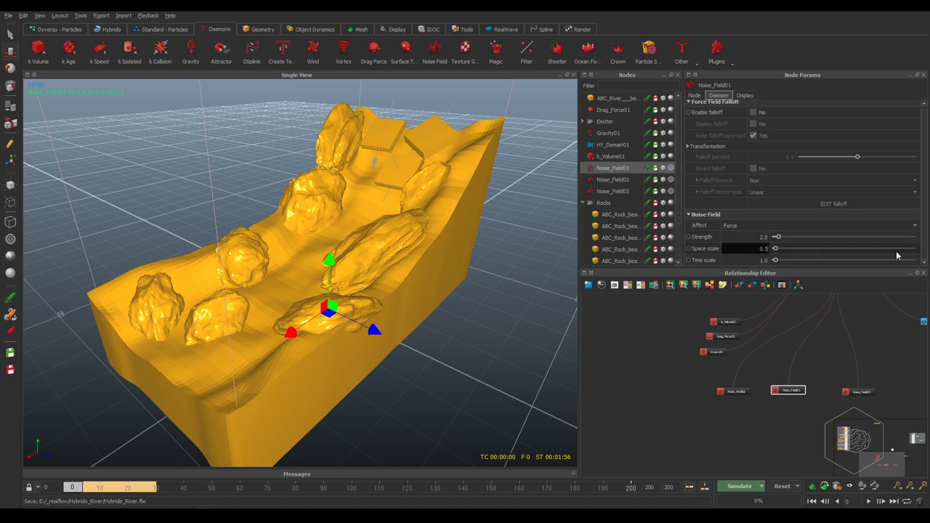
pyautogui.press('Return')
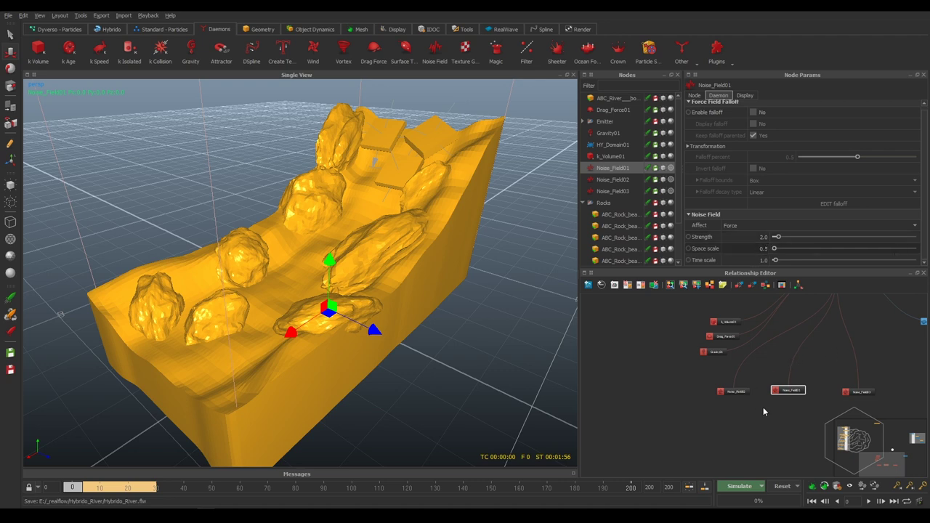
# Rearrange the noise field nodes in the relationship graph and select Noise_Field02
pyautogui.scroll(2, 816, 370)
pyautogui.moveTo(685, 340)
pyautogui.mouseDown()
pyautogui.moveTo(804, 362)
pyautogui.moveTo(679, 353)
pyautogui.mouseUp()
pyautogui.click(800, 366)
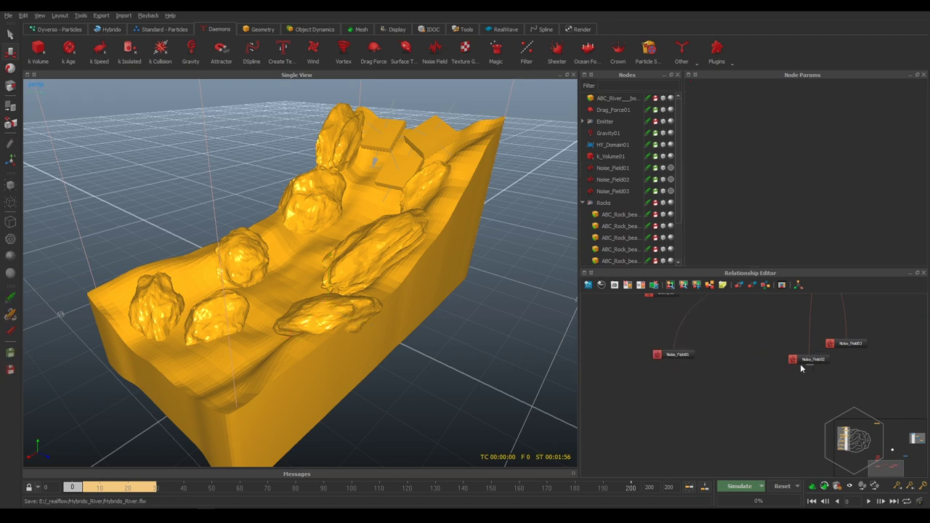
pyautogui.moveTo(801, 361); pyautogui.dragTo(737, 346)
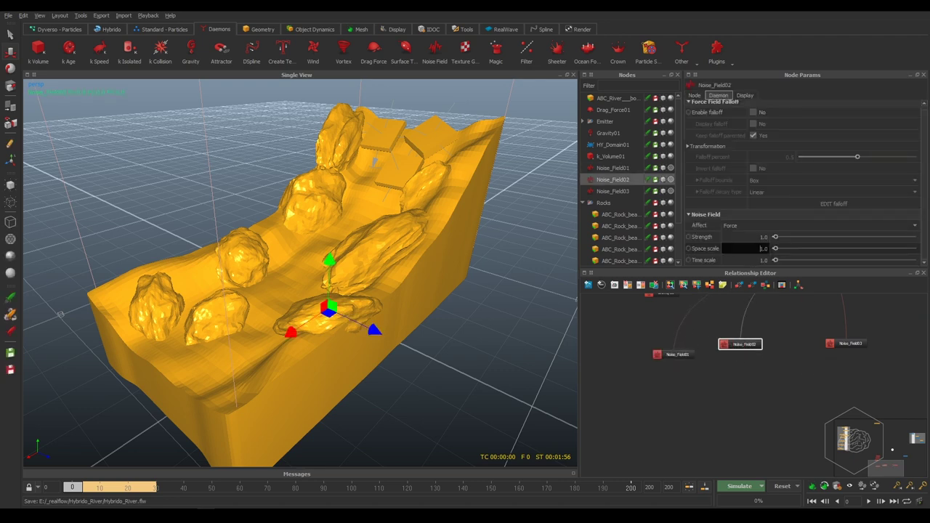
# Set Noise_Field02's Space scale to 2.0 and its Strength to 1.25
pyautogui.doubleClick(762, 249)
pyautogui.write('1.5')
pyautogui.press('Return')
pyautogui.doubleClick(762, 249)
pyautogui.write('2')
pyautogui.press('Return')
pyautogui.doubleClick(763, 236)
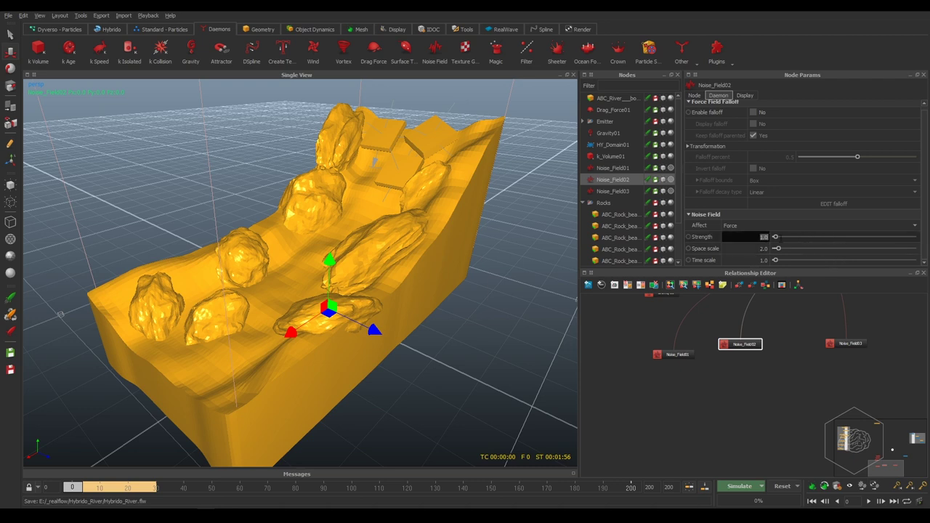
pyautogui.write('1.25')
pyautogui.press('Return')
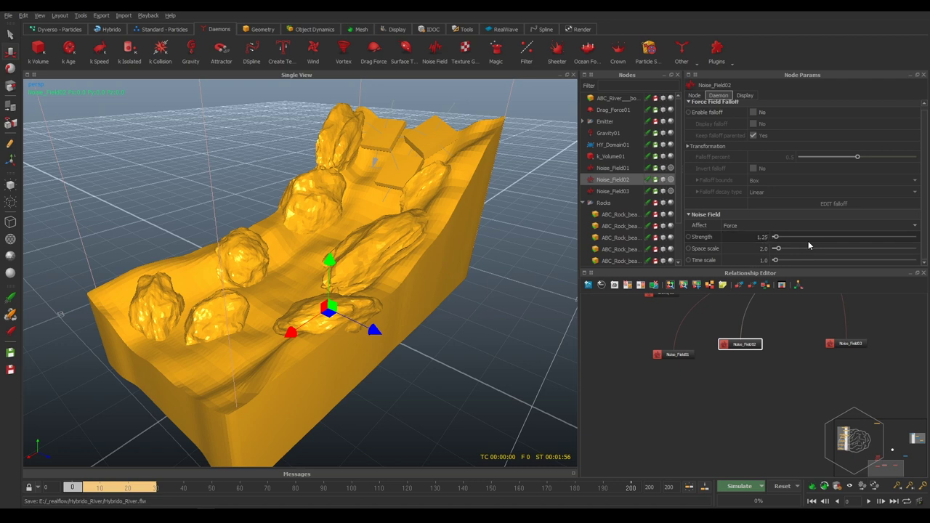
# Tidy the noise field nodes in the graph, moving Noise_Field03 into place
pyautogui.moveTo(741, 344)
pyautogui.mouseDown()
pyautogui.moveTo(742, 354)
pyautogui.moveTo(581, 398)
pyautogui.mouseUp()
pyautogui.moveTo(838, 380); pyautogui.dragTo(896, 412, button='middle')
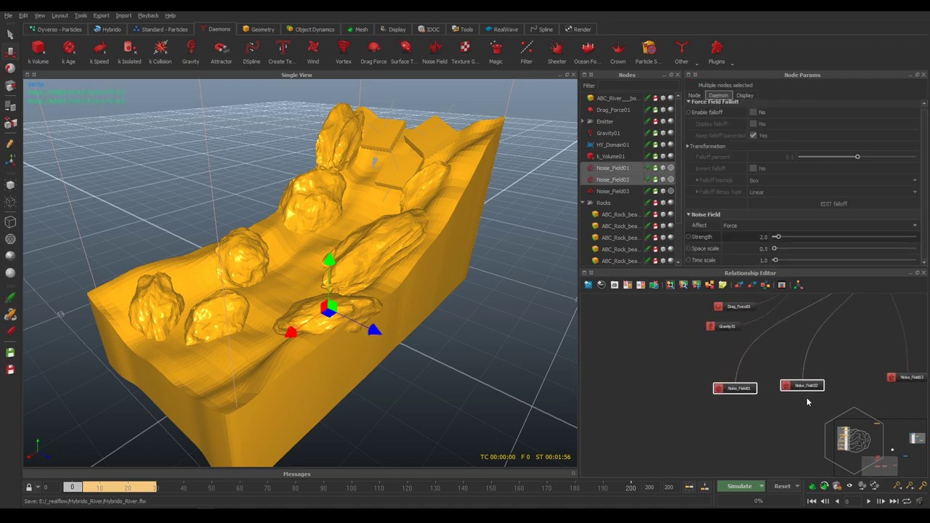
pyautogui.moveTo(805, 385); pyautogui.dragTo(713, 398)
pyautogui.moveTo(804, 375); pyautogui.dragTo(684, 370, button='middle')
pyautogui.click(685, 369)
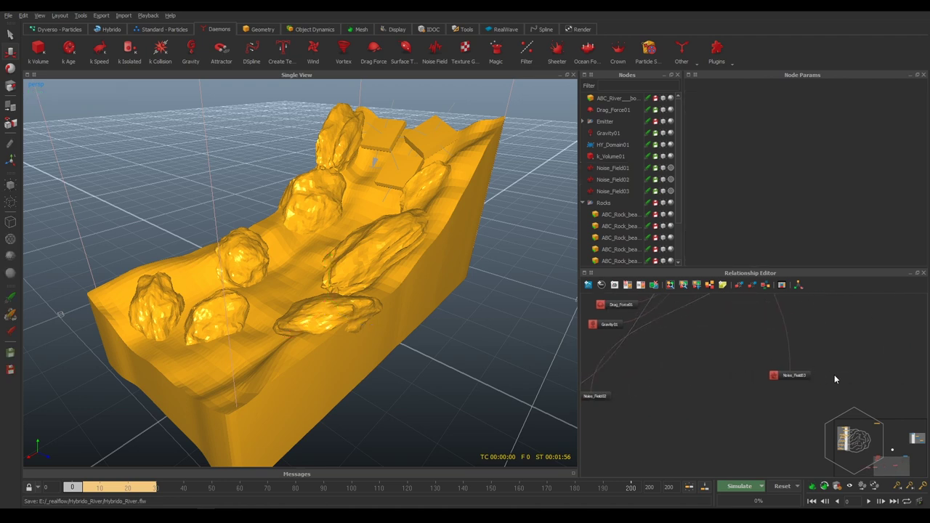
pyautogui.moveTo(794, 377); pyautogui.dragTo(699, 402)
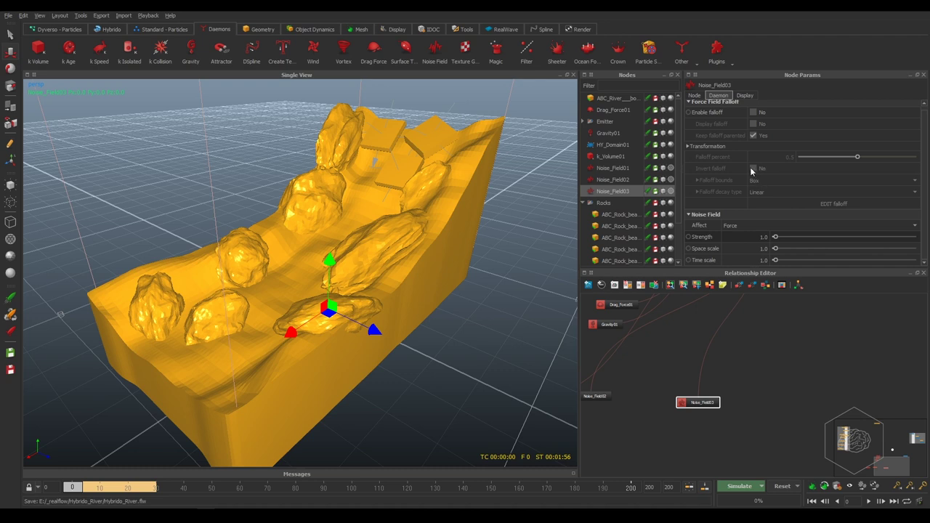
# Test the falloff toggle and preview the noise field forces, then hide the preview
pyautogui.click(753, 113)
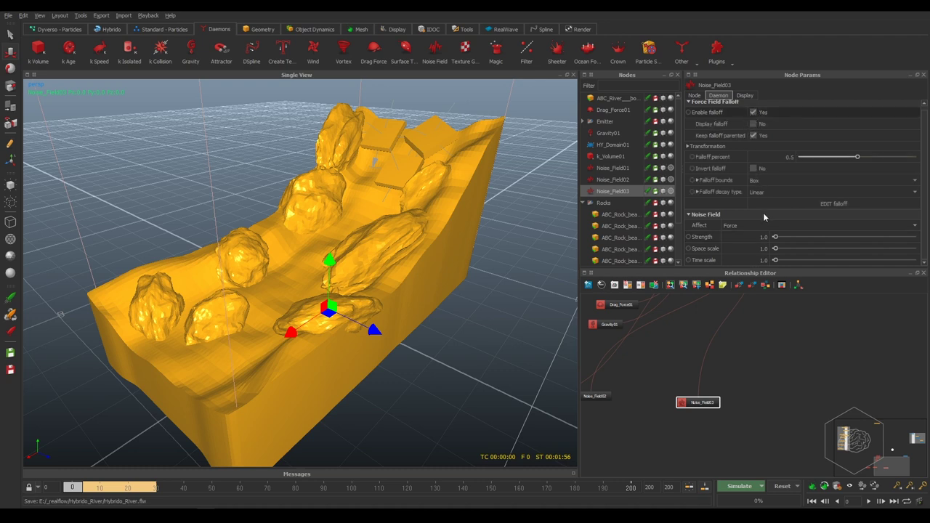
pyautogui.click(754, 112)
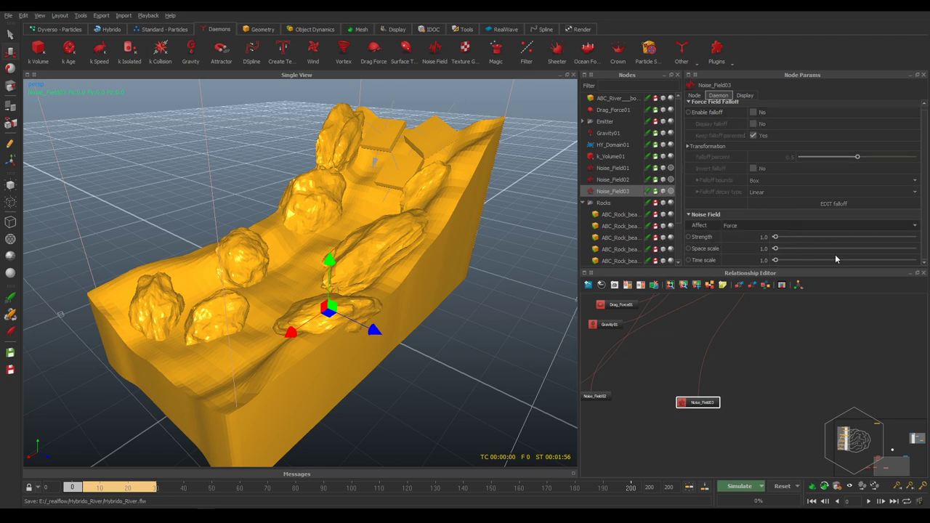
pyautogui.moveTo(852, 268); pyautogui.dragTo(852, 291)
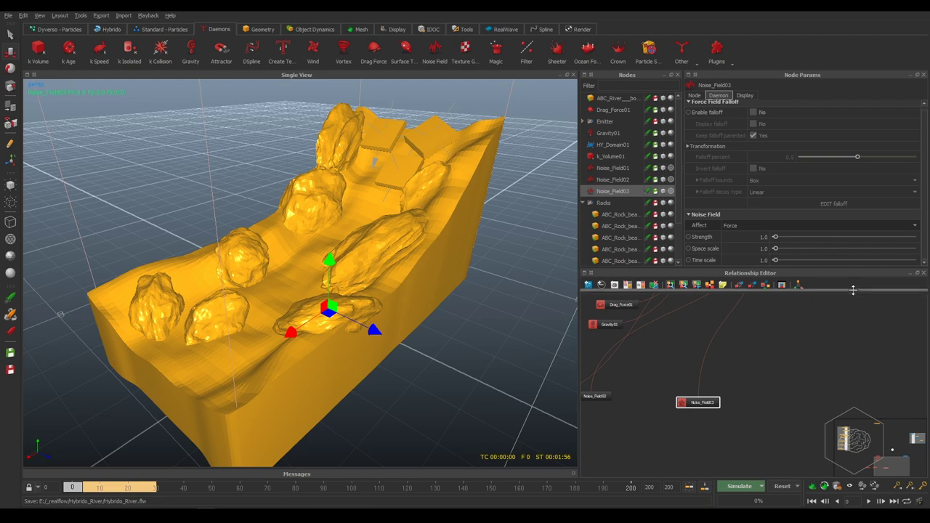
pyautogui.click(744, 95)
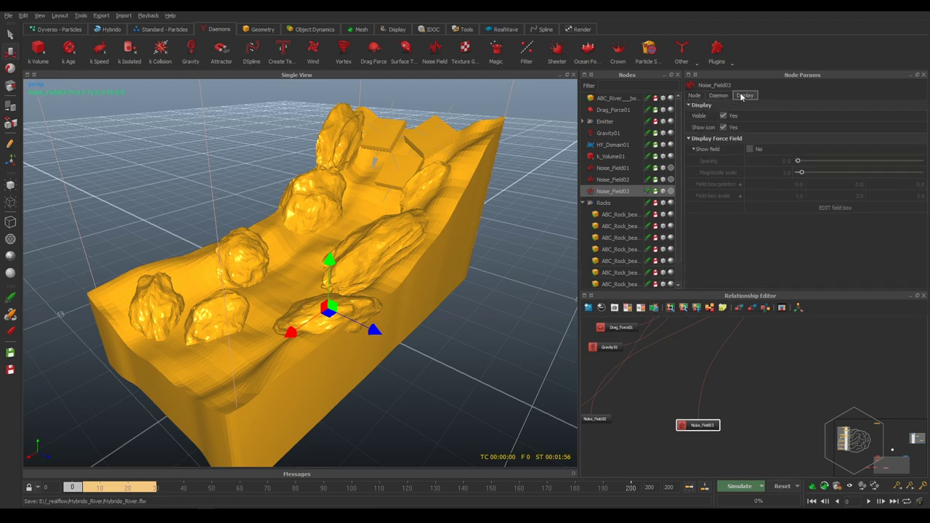
pyautogui.click(750, 149)
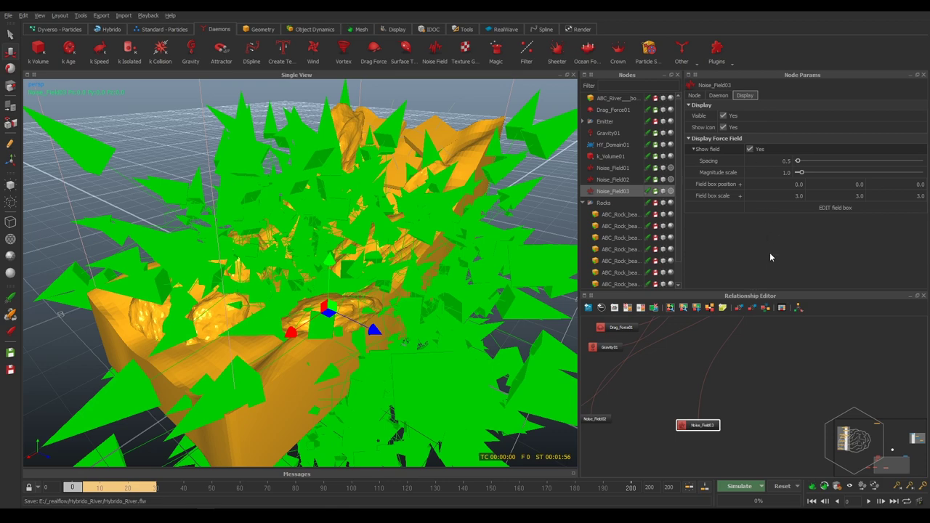
pyautogui.click(749, 150)
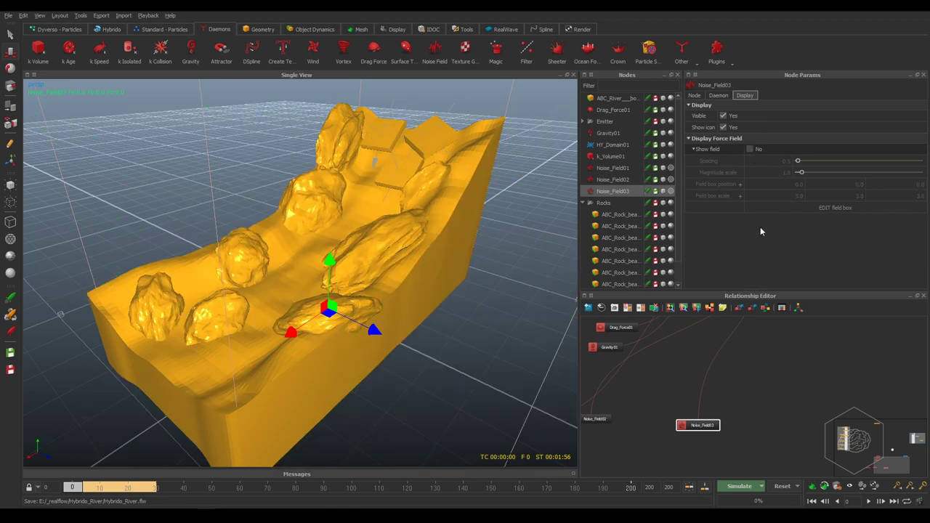
# Tick Enable falloff for Noise_Field03 on the Daemon tab
pyautogui.click(698, 97)
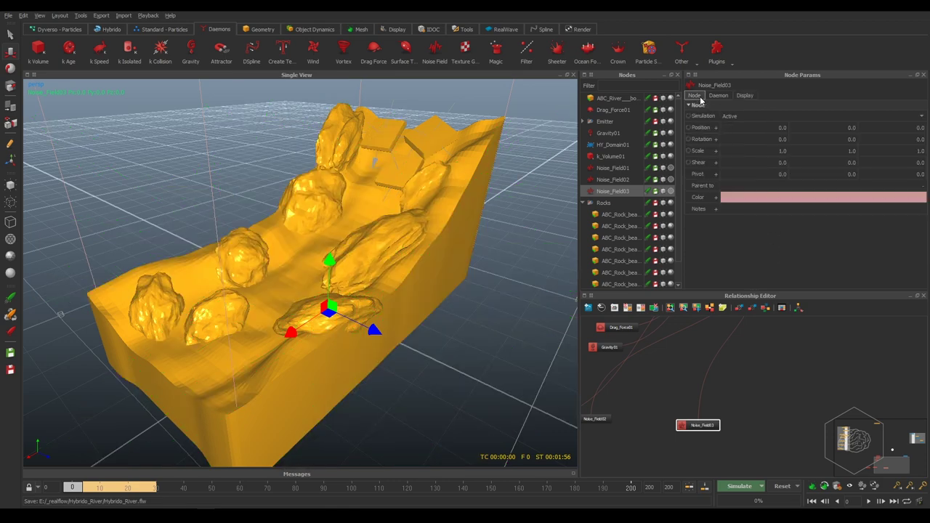
pyautogui.click(719, 97)
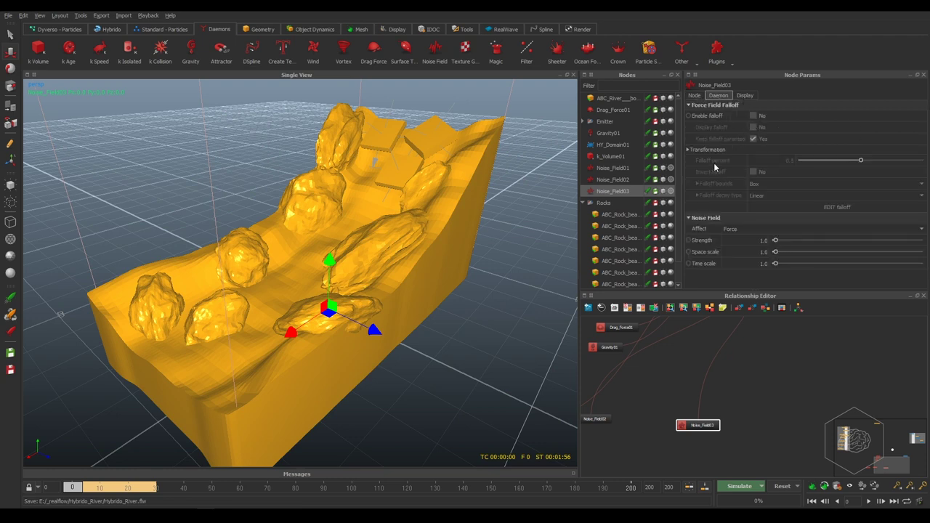
pyautogui.click(688, 150)
pyautogui.click(685, 151)
pyautogui.click(753, 115)
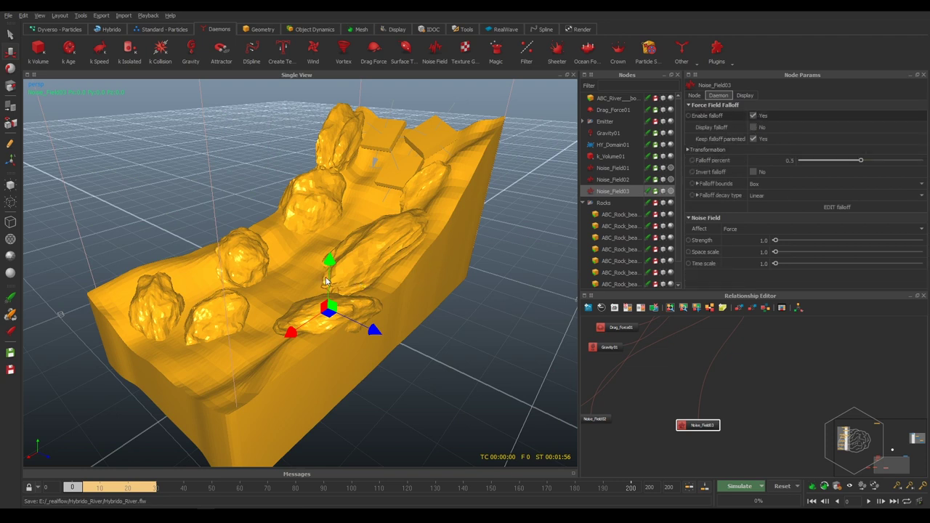
# Move Noise_Field03 up the river slope and display its falloff bounds
pyautogui.moveTo(328, 282); pyautogui.dragTo(333, 182)
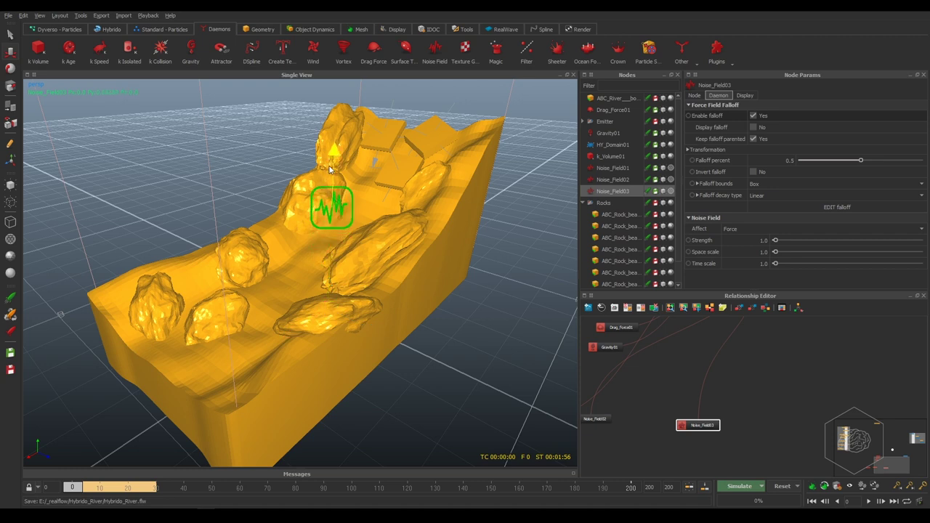
pyautogui.click(753, 128)
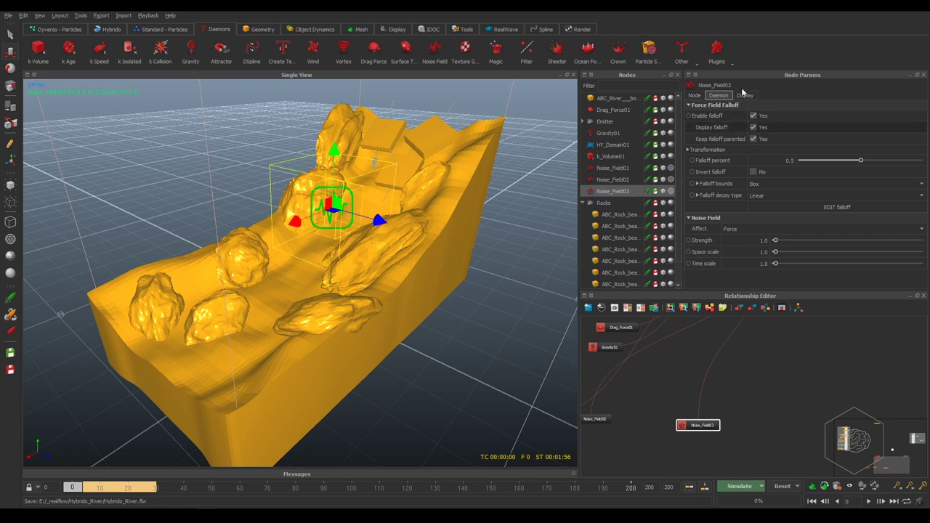
pyautogui.click(744, 95)
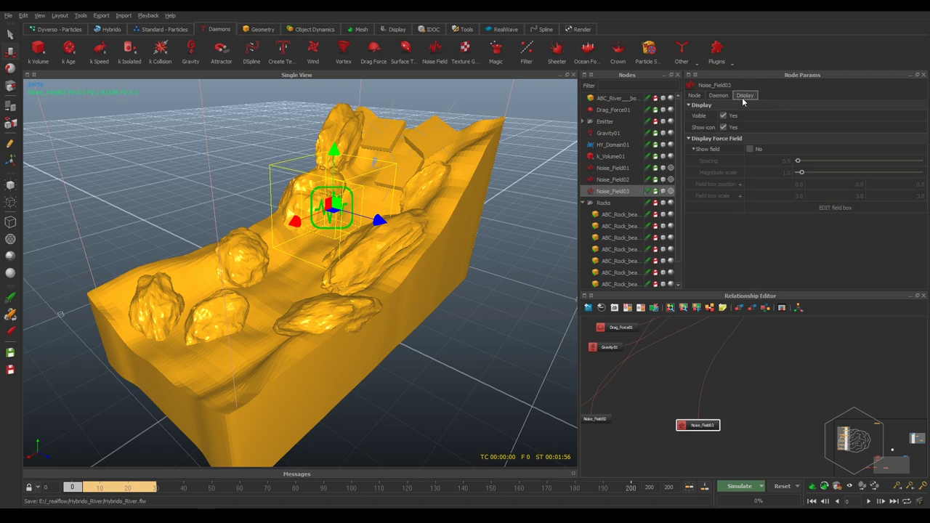
# Preview the noise field, set its display spacing to 0.255, then hide the preview
pyautogui.click(750, 149)
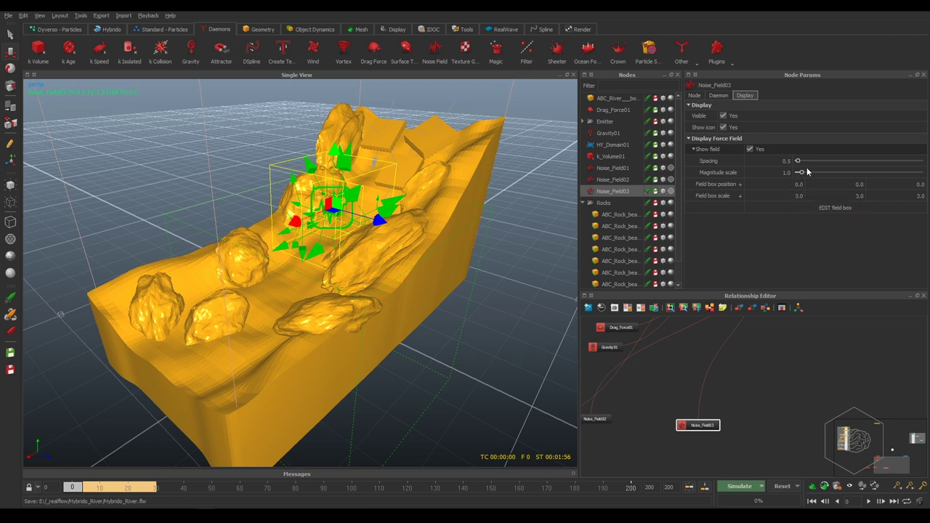
pyautogui.moveTo(797, 165); pyautogui.dragTo(815, 165)
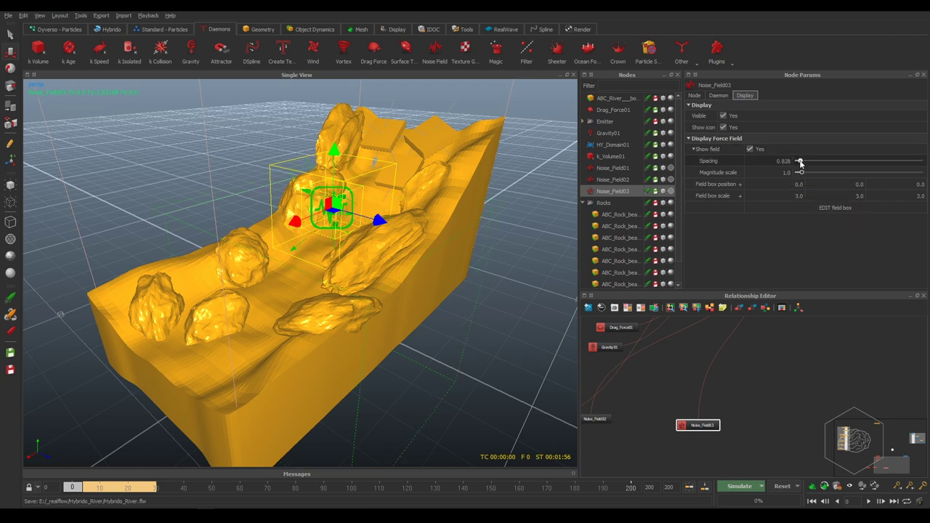
pyautogui.moveTo(797, 163)
pyautogui.mouseDown()
pyautogui.moveTo(813, 166)
pyautogui.moveTo(792, 164)
pyautogui.moveTo(800, 167)
pyautogui.mouseUp()
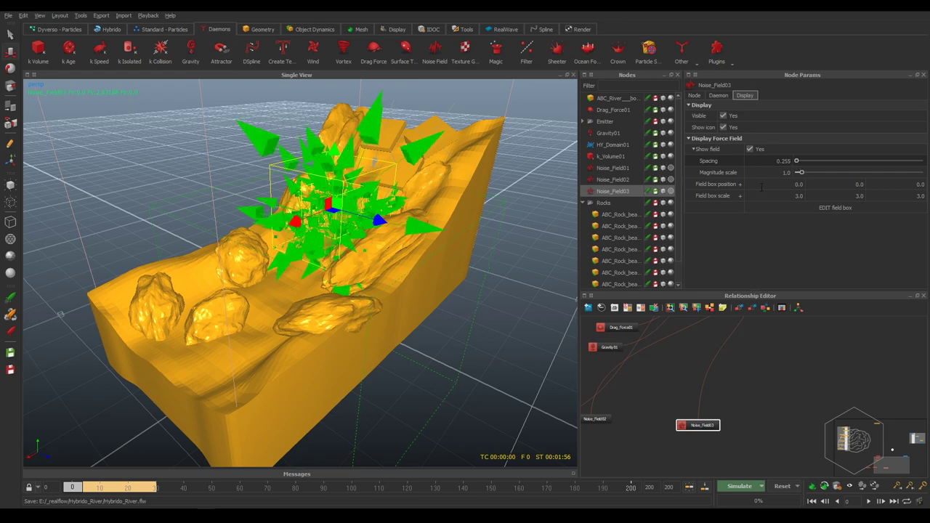
pyautogui.moveTo(746, 392); pyautogui.dragTo(692, 452)
pyautogui.click(717, 96)
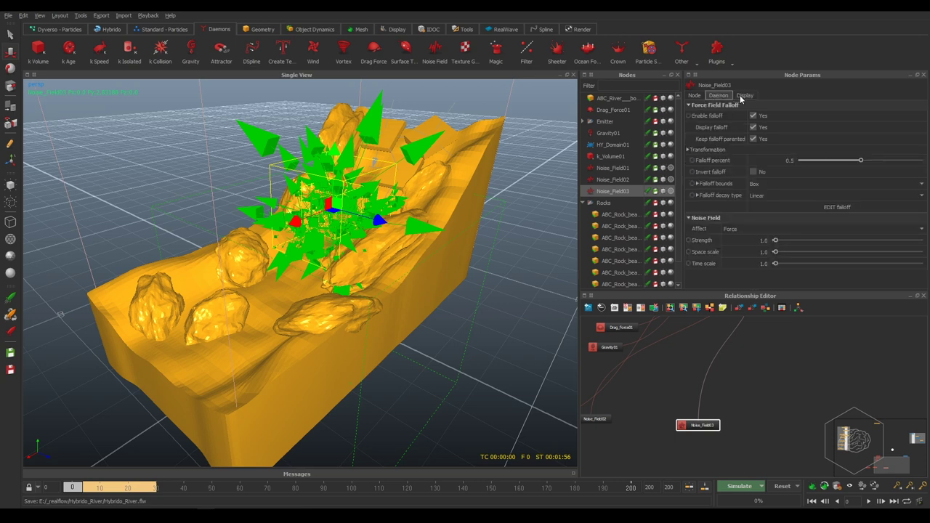
pyautogui.click(746, 96)
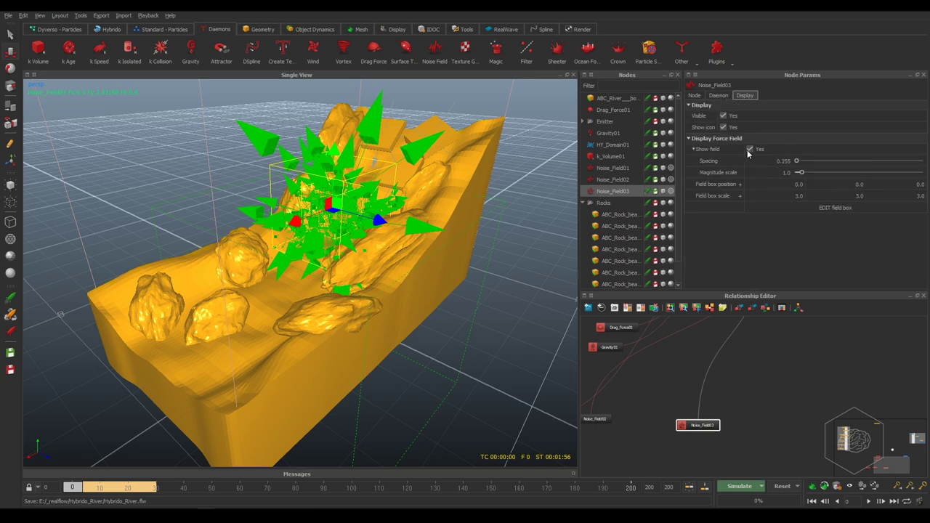
pyautogui.click(750, 149)
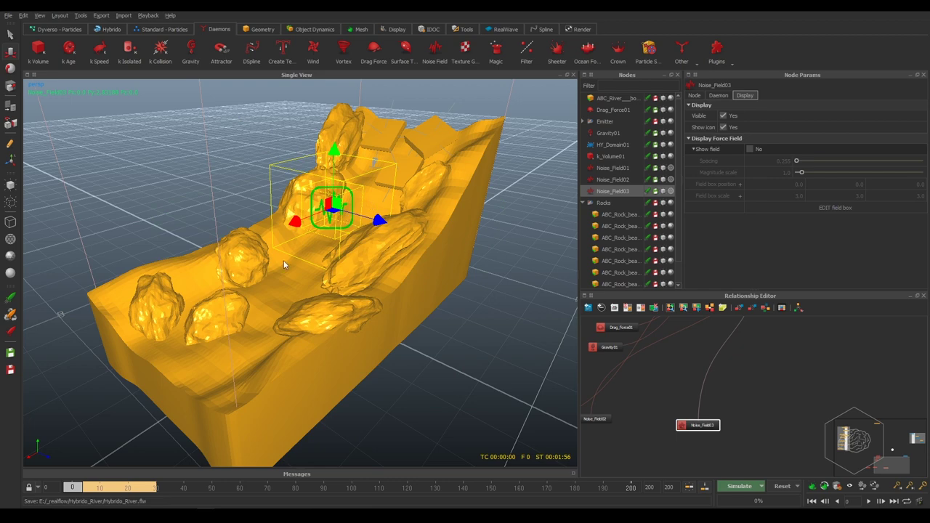
# Lower Noise_Field03 slightly and shift it right into the channel between the rocks
pyautogui.moveTo(288, 251)
pyautogui.keyDown('alt'); pyautogui.mouseDown()
pyautogui.moveTo(271, 259)
pyautogui.moveTo(332, 251)
pyautogui.moveTo(349, 323)
pyautogui.moveTo(343, 160)
pyautogui.mouseUp(); pyautogui.keyUp('alt')
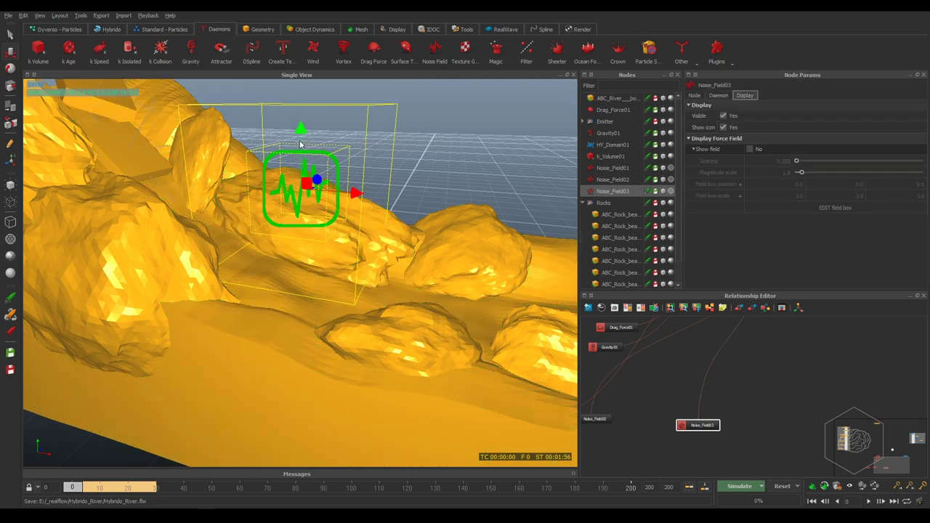
pyautogui.moveTo(301, 144); pyautogui.dragTo(301, 223)
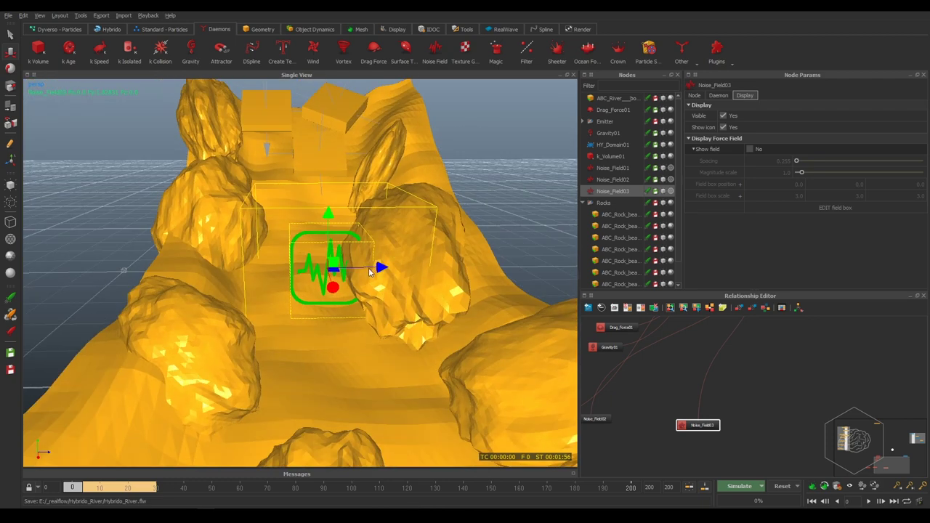
pyautogui.keyDown('alt'); pyautogui.moveTo(279, 325); pyautogui.dragTo(377, 327); pyautogui.keyUp('alt')
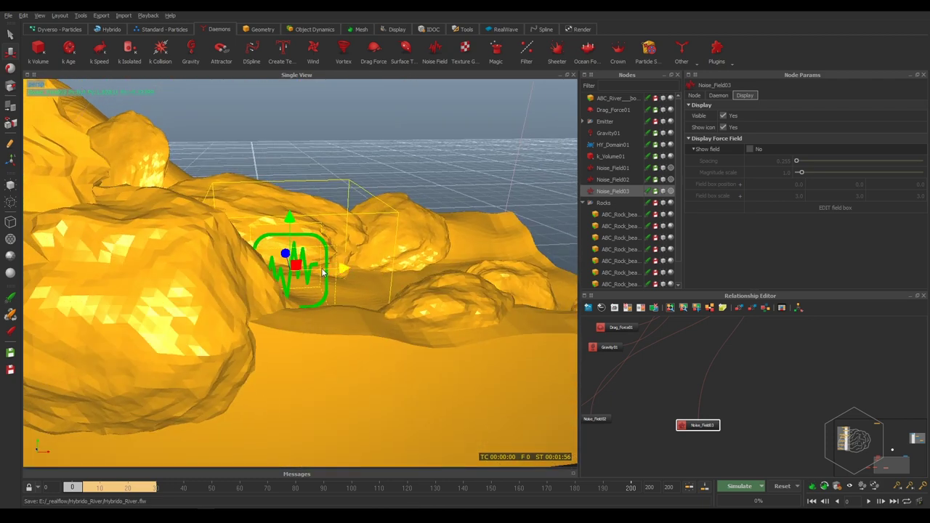
pyautogui.keyDown('alt'); pyautogui.moveTo(325, 271); pyautogui.dragTo(465, 305); pyautogui.keyUp('alt')
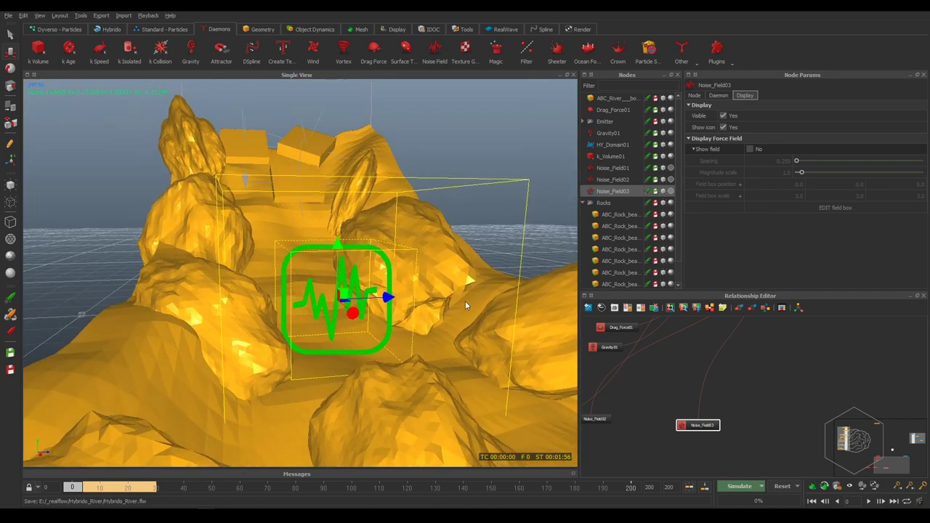
pyautogui.moveTo(335, 271); pyautogui.dragTo(337, 288)
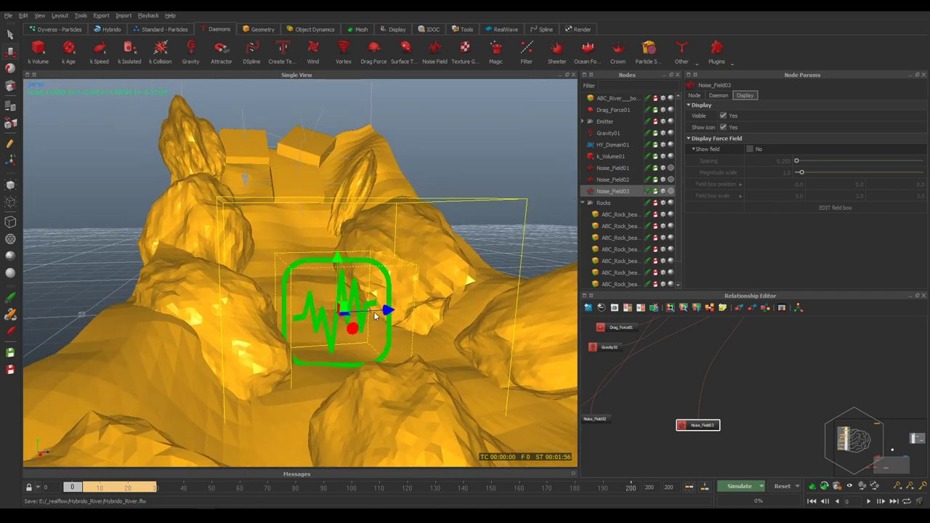
pyautogui.moveTo(375, 316); pyautogui.dragTo(415, 315)
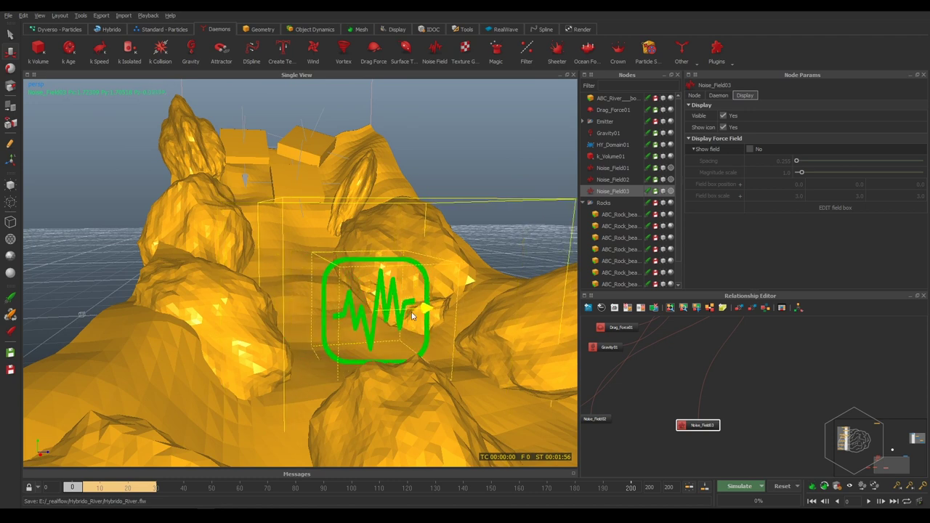
# Set Noise_Field03's Falloff percent to about 0.478
pyautogui.click(695, 95)
pyautogui.click(719, 95)
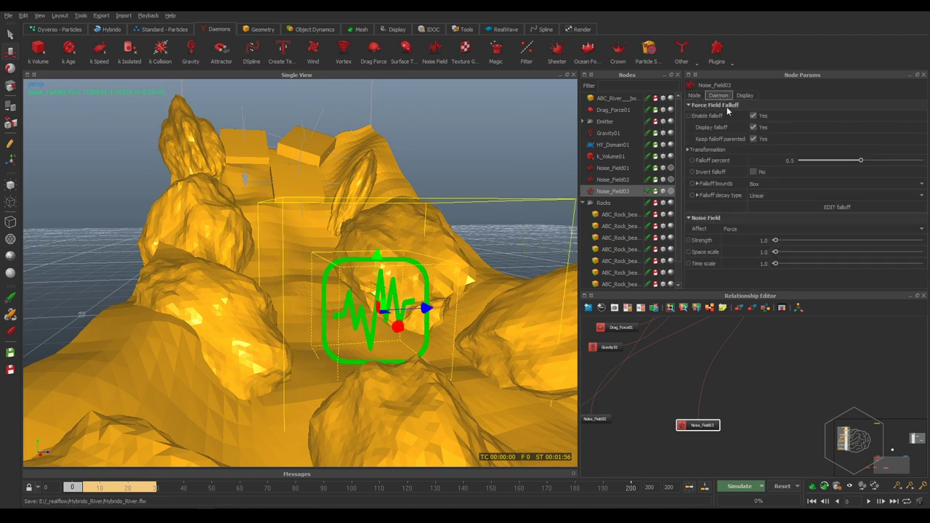
pyautogui.moveTo(860, 163); pyautogui.dragTo(841, 162)
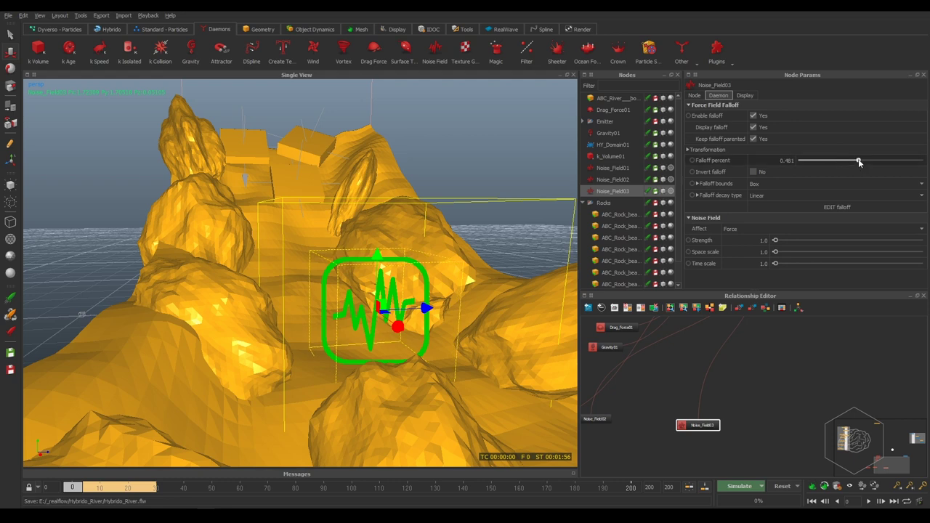
pyautogui.moveTo(837, 160)
pyautogui.mouseDown()
pyautogui.moveTo(819, 160)
pyautogui.moveTo(877, 163)
pyautogui.moveTo(858, 164)
pyautogui.mouseUp()
# Set the noise field's Strength to 1.5 and Space scale to 0.8
pyautogui.click(765, 239)
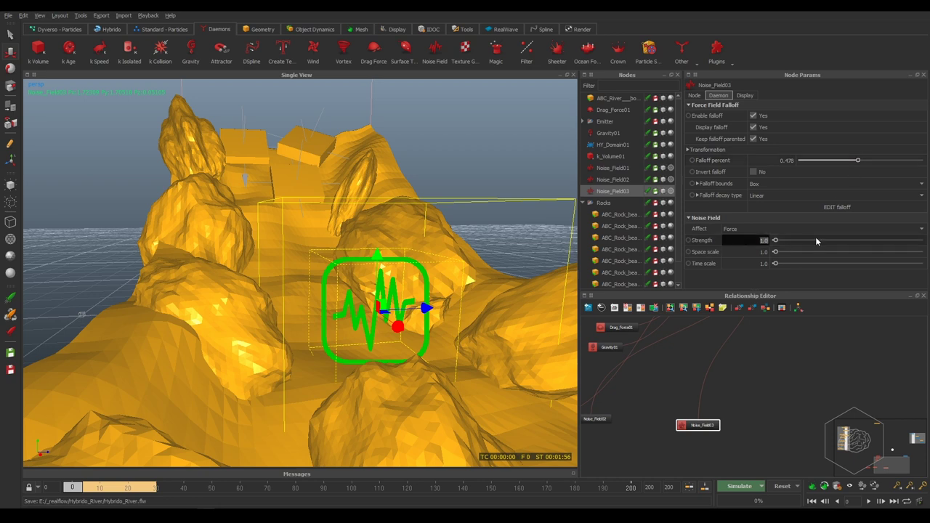
pyautogui.write('1.')
pyautogui.write('5')
pyautogui.press('Return')
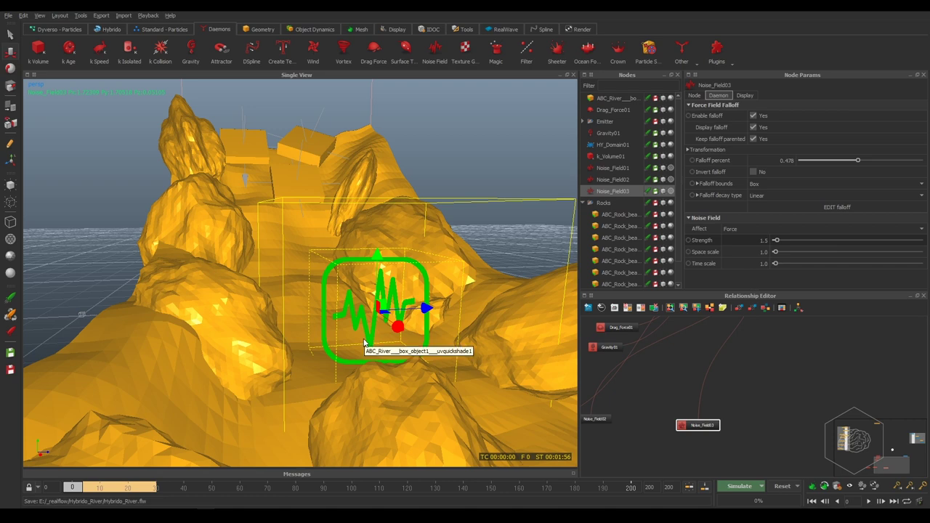
pyautogui.moveTo(251, 325)
pyautogui.keyDown('alt'); pyautogui.mouseDown()
pyautogui.moveTo(313, 332)
pyautogui.moveTo(377, 296)
pyautogui.mouseUp(); pyautogui.keyUp('alt')
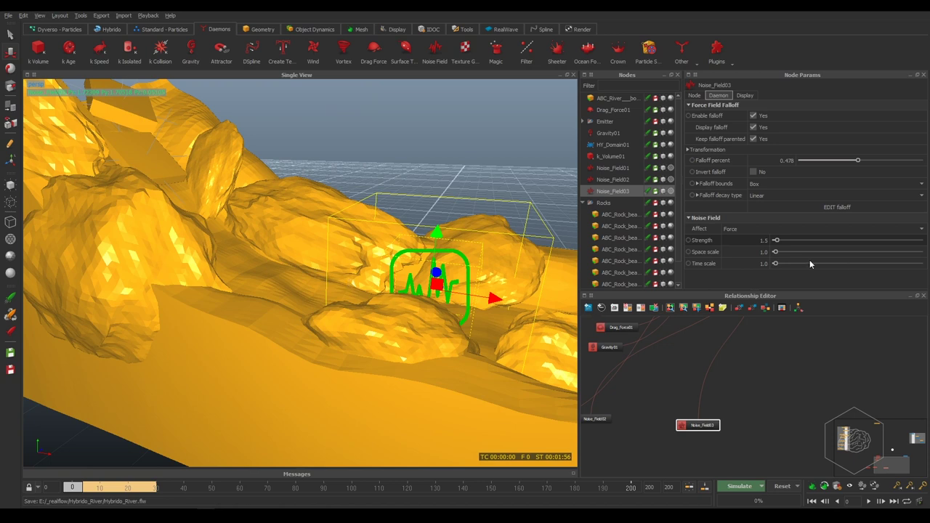
pyautogui.click(747, 252)
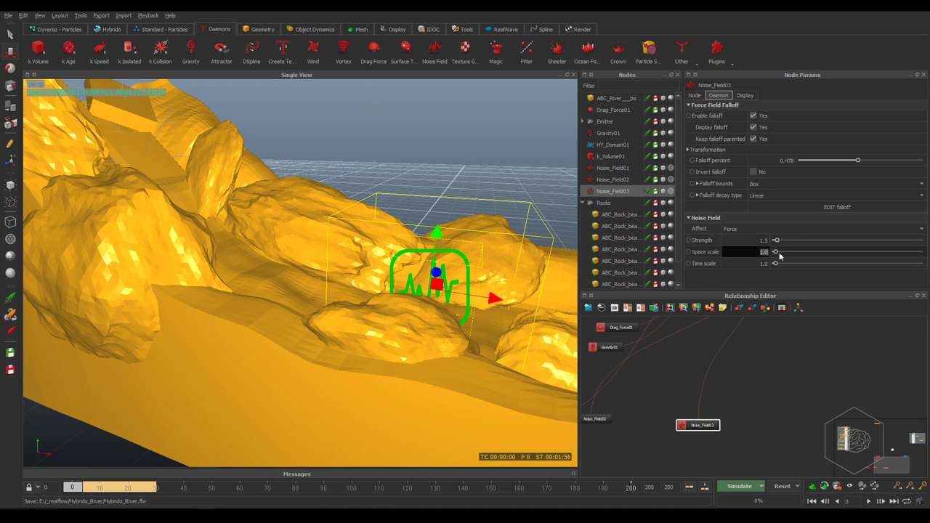
pyautogui.write('0.8')
pyautogui.press('Return')
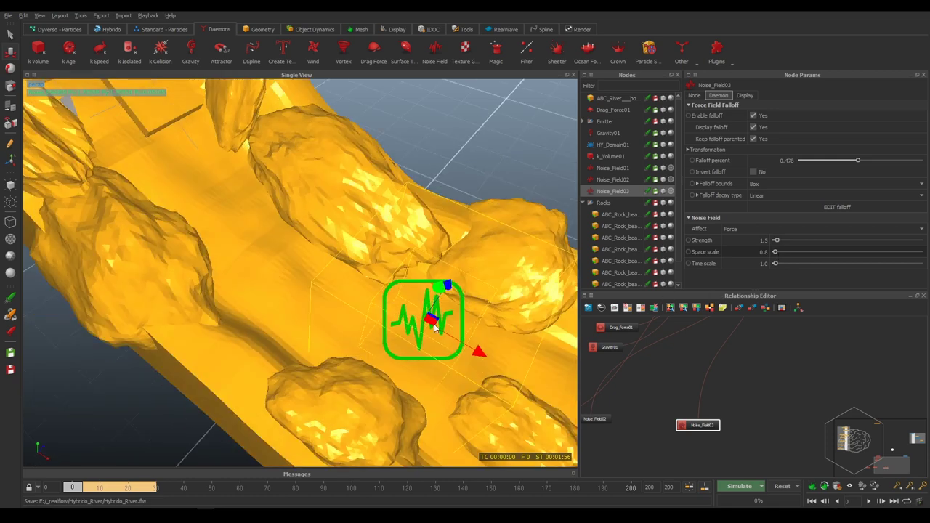
pyautogui.keyDown('alt'); pyautogui.moveTo(435, 329); pyautogui.dragTo(418, 305); pyautogui.keyUp('alt')
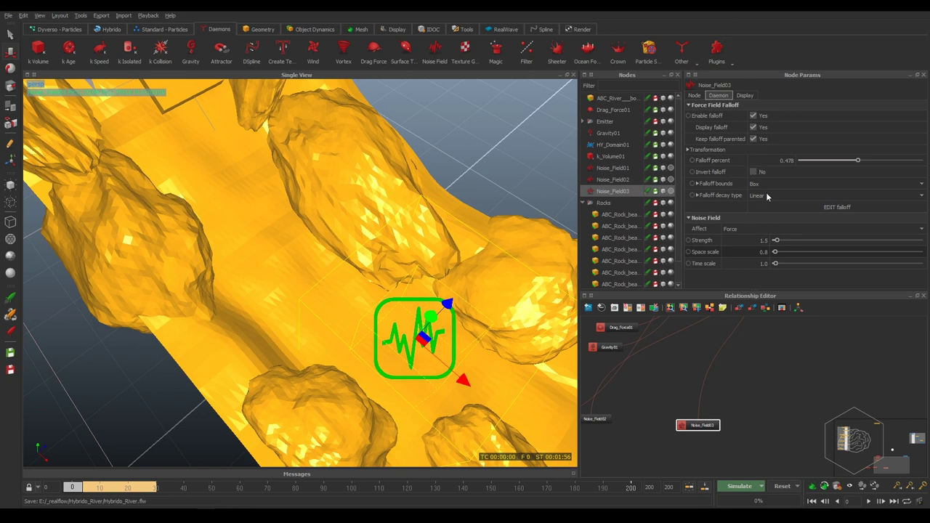
# Switch Falloff bounds from Box to Sphere and orbit around to check the spherical region
pyautogui.click(771, 185)
pyautogui.click(772, 196)
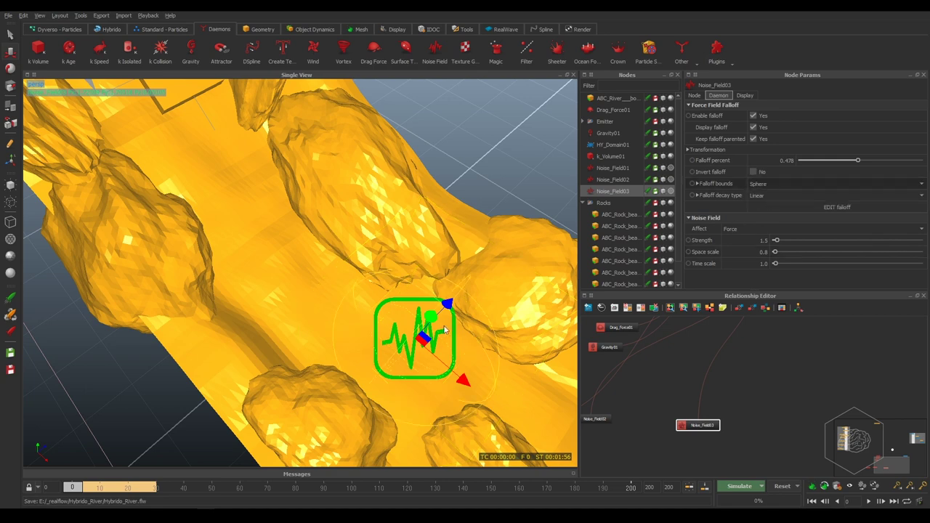
pyautogui.moveTo(429, 308)
pyautogui.keyDown('alt'); pyautogui.mouseDown()
pyautogui.moveTo(420, 262)
pyautogui.moveTo(423, 272)
pyautogui.moveTo(486, 293)
pyautogui.mouseUp(); pyautogui.keyUp('alt')
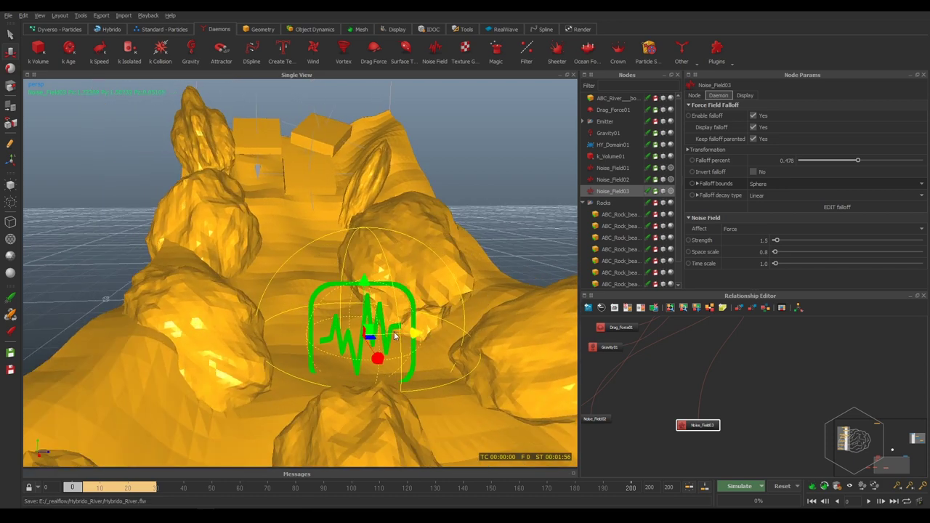
pyautogui.moveTo(400, 333)
pyautogui.keyDown('alt'); pyautogui.mouseDown()
pyautogui.moveTo(332, 370)
pyautogui.moveTo(343, 376)
pyautogui.moveTo(350, 423)
pyautogui.mouseUp(); pyautogui.keyUp('alt')
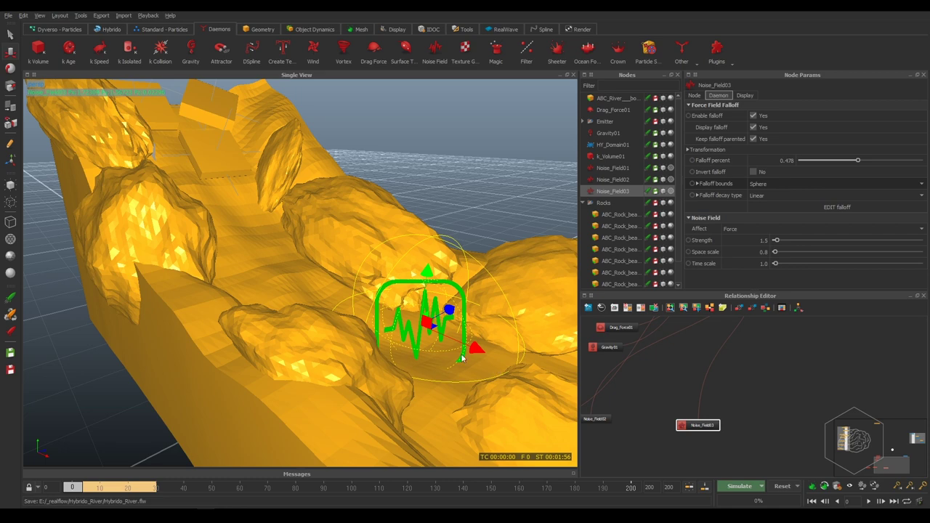
pyautogui.keyDown('alt'); pyautogui.moveTo(465, 359); pyautogui.dragTo(409, 289); pyautogui.keyUp('alt')
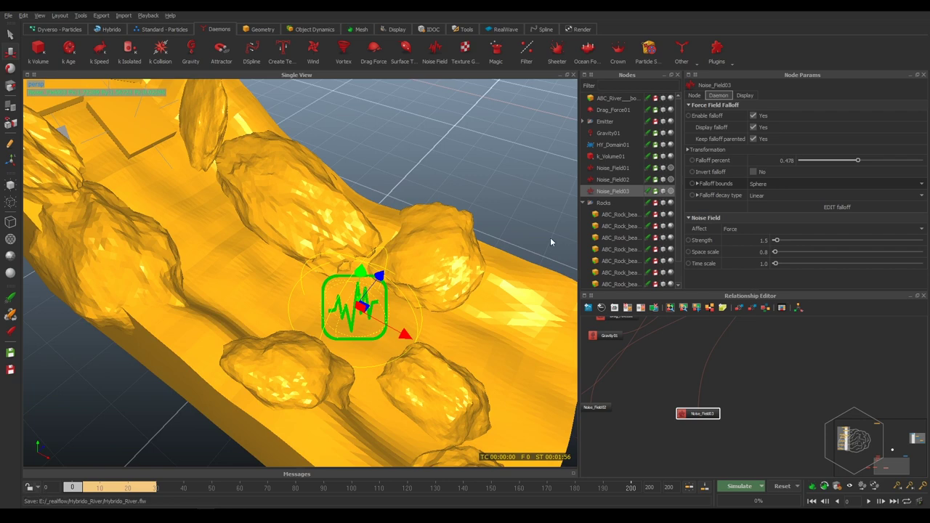
pyautogui.keyDown('alt'); pyautogui.moveTo(359, 263); pyautogui.dragTo(314, 289); pyautogui.keyUp('alt')
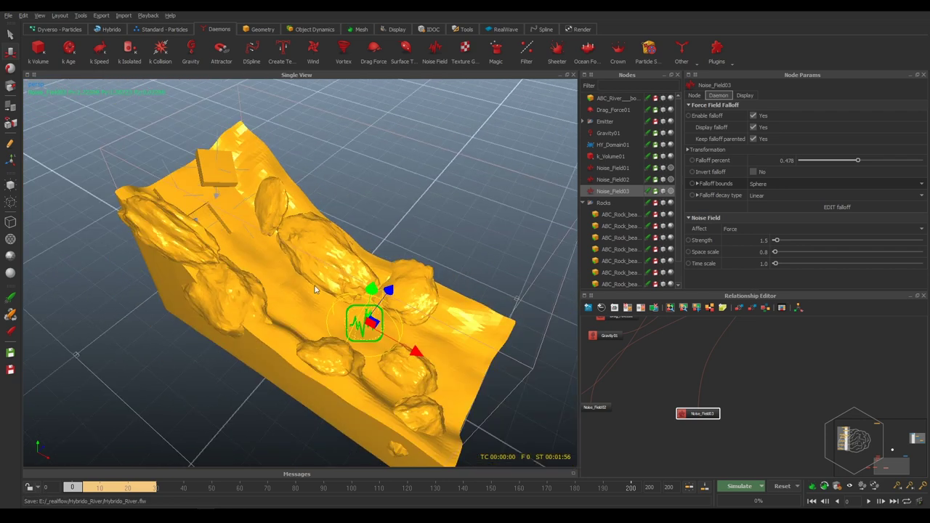
pyautogui.moveTo(762, 410); pyautogui.dragTo(715, 397, button='middle')
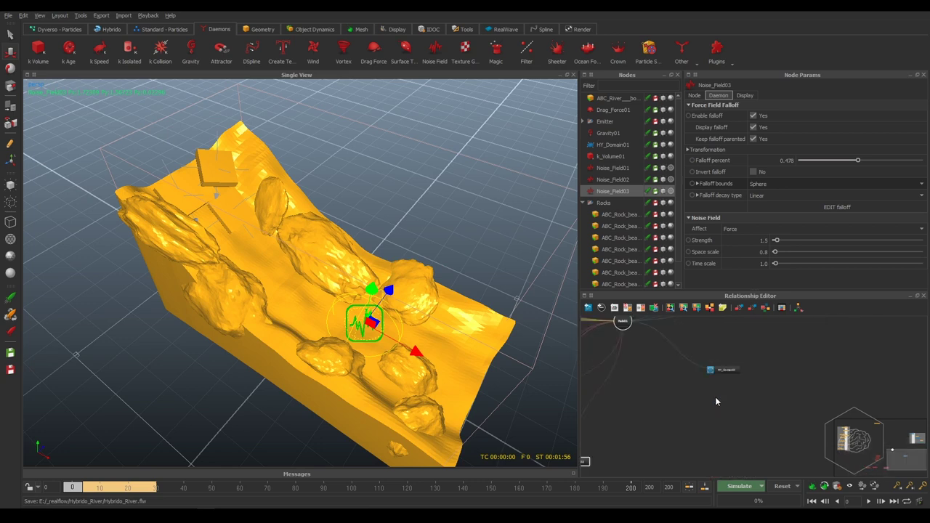
pyautogui.moveTo(791, 347); pyautogui.dragTo(710, 389)
pyautogui.doubleClick(754, 223)
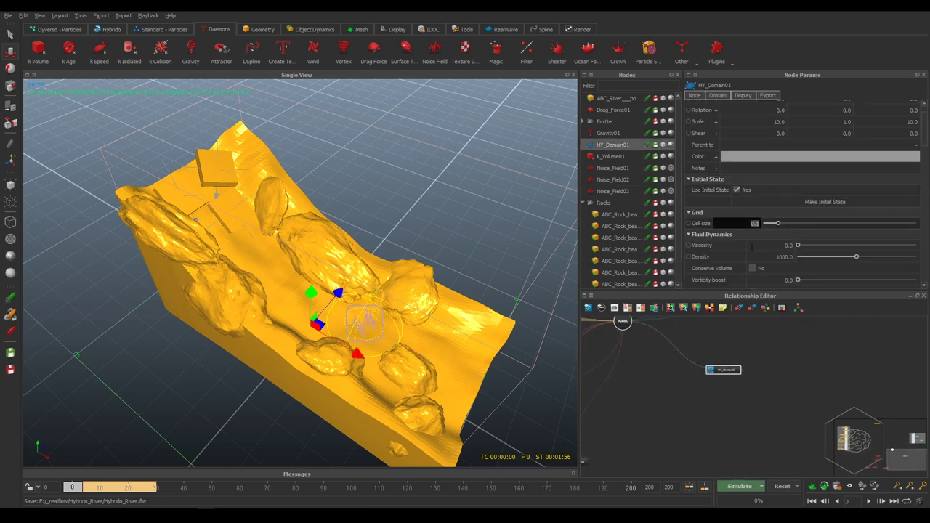
pyautogui.click(800, 396)
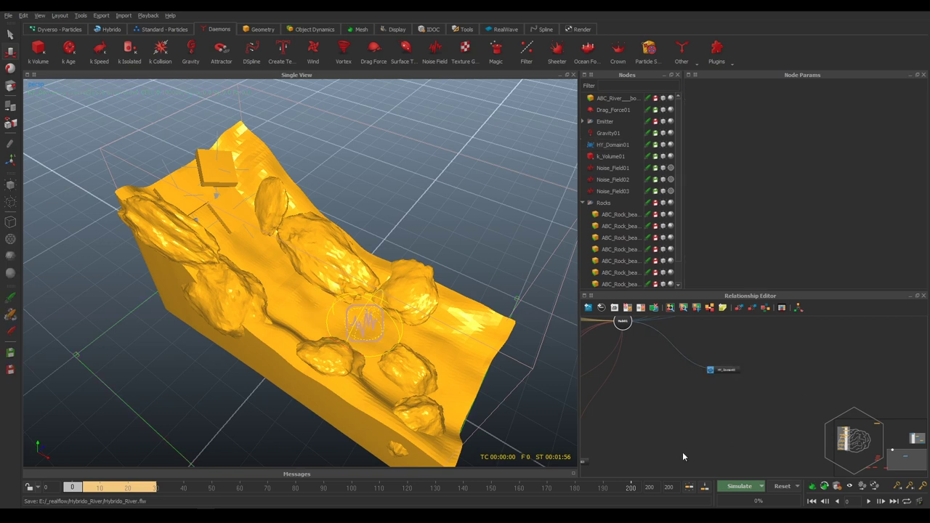
pyautogui.click(761, 486)
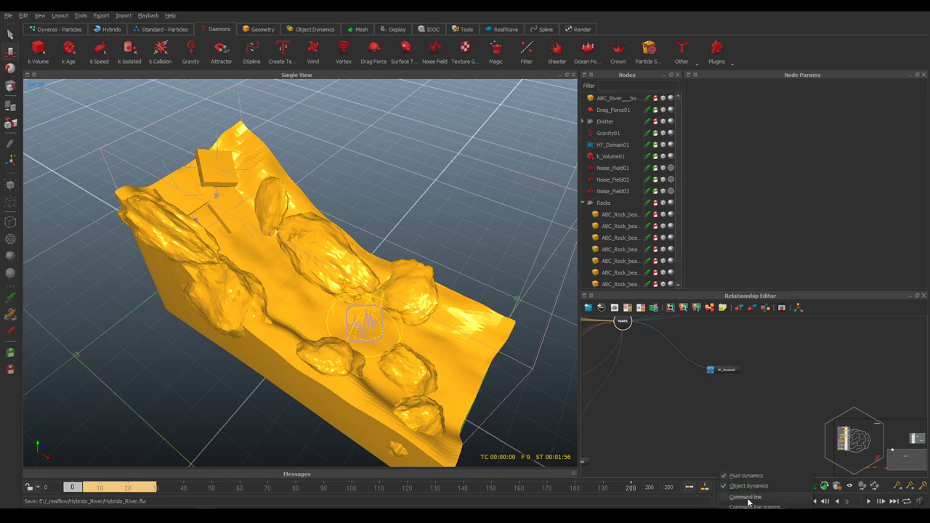
pyautogui.click(745, 500)
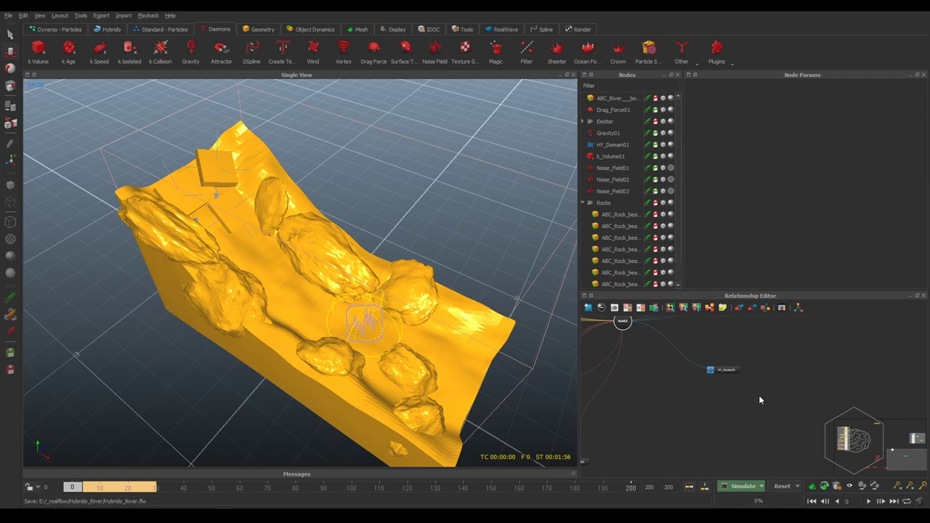